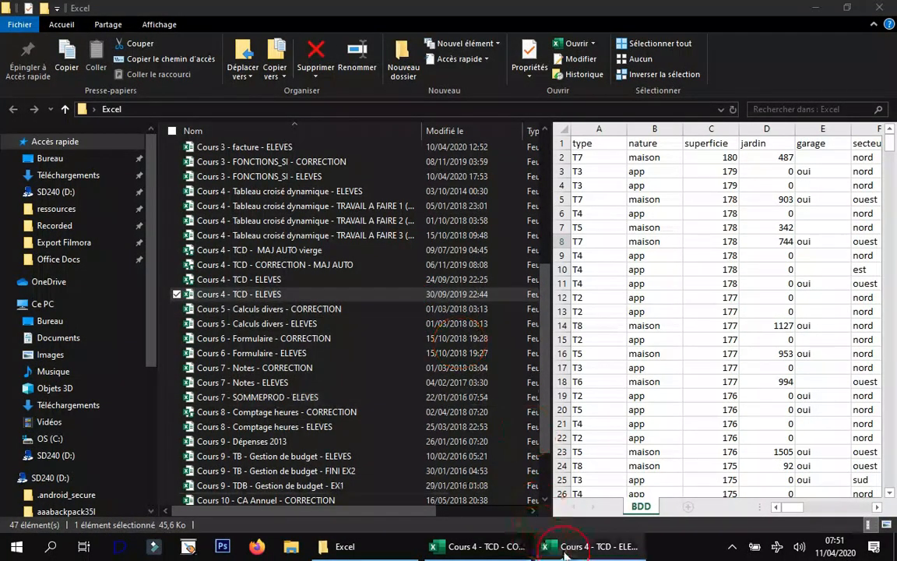
Look at the Cours 4 - TCD - CORRECTION workbook, and return to the Cours 4 - TCD - ELEVES workbook.
{"action": "mouse_move", "coordinate": [478, 553]}
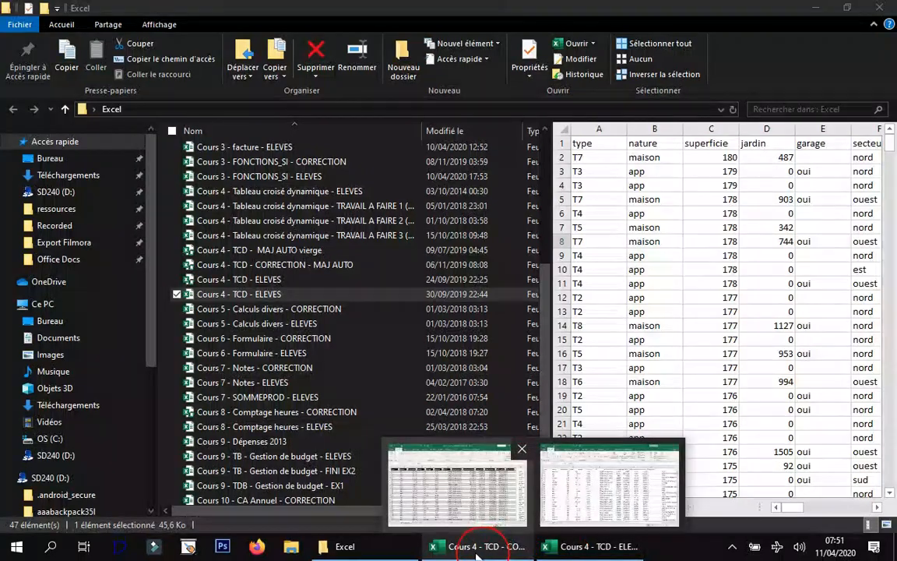
{"action": "left_click", "coordinate": [476, 549]}
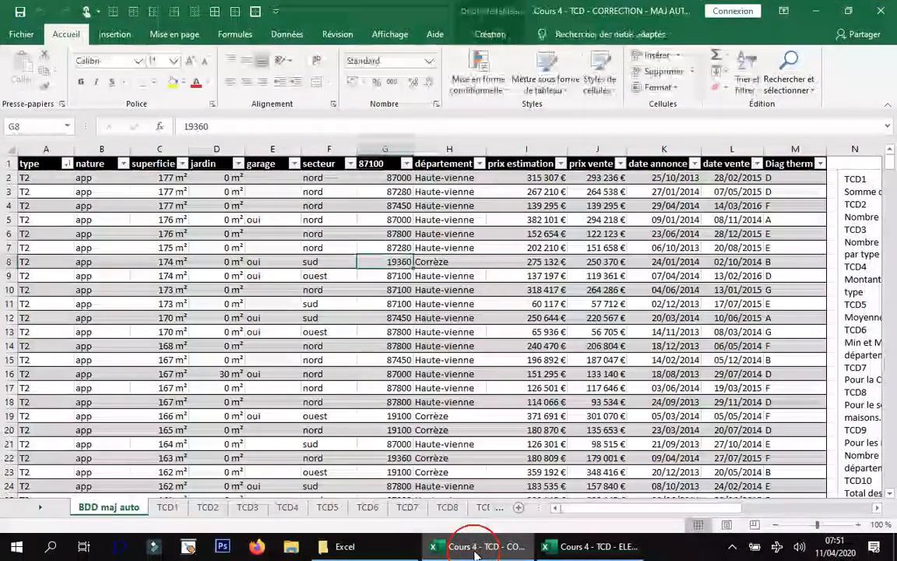
{"action": "left_click", "coordinate": [552, 549]}
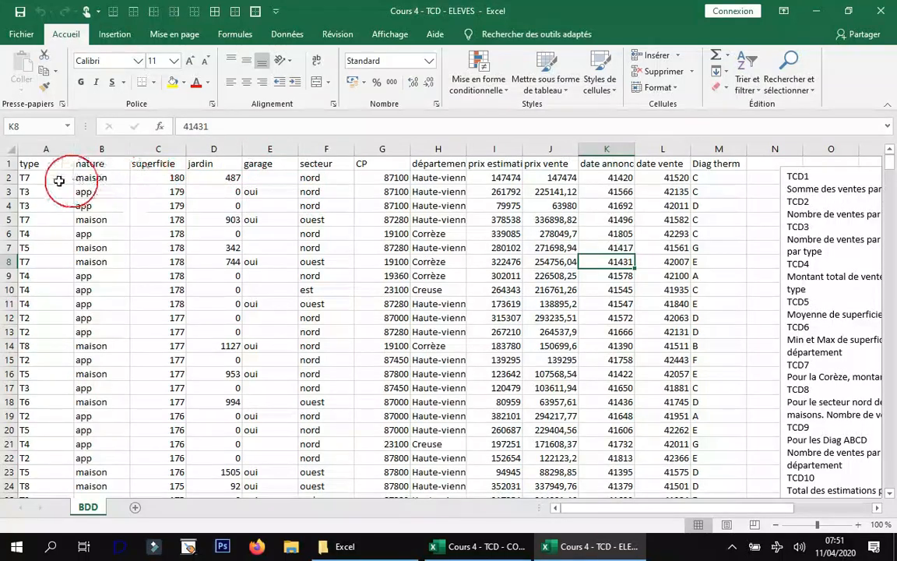
Check how far down the data extends in the secteur column of the BDD sheet, and return to its header.
{"action": "left_click", "coordinate": [320, 178]}
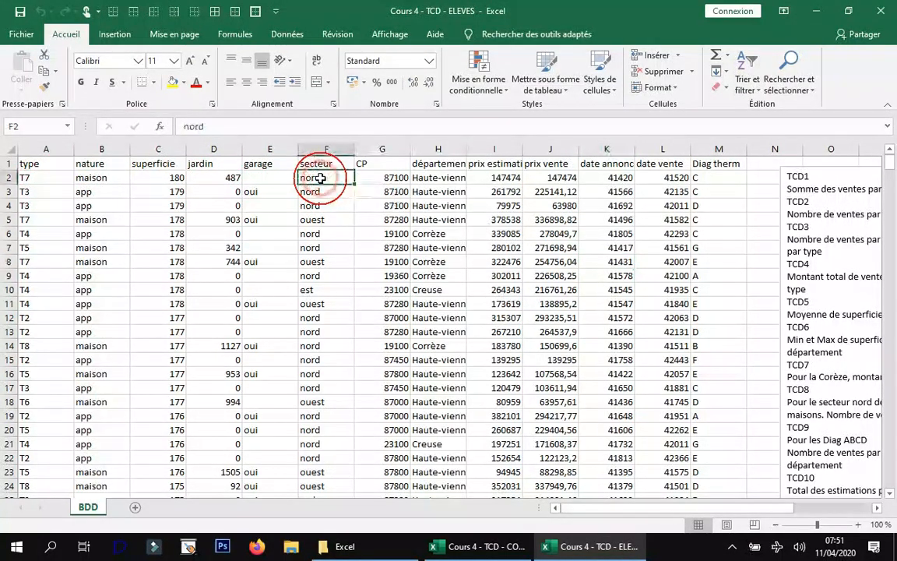
{"action": "key", "text": "ctrl+Down"}
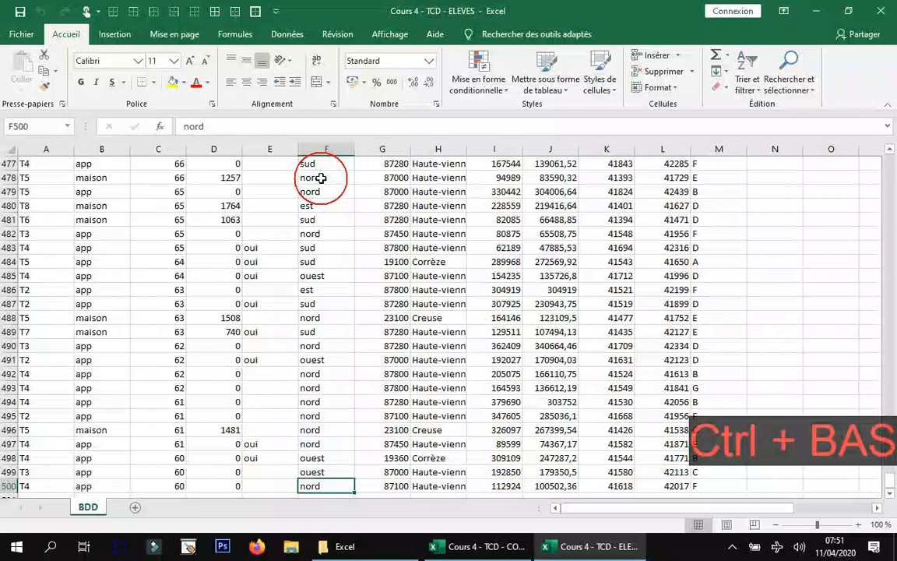
{"action": "scroll", "coordinate": [302, 436], "scroll_direction": "down", "scroll_amount": 2}
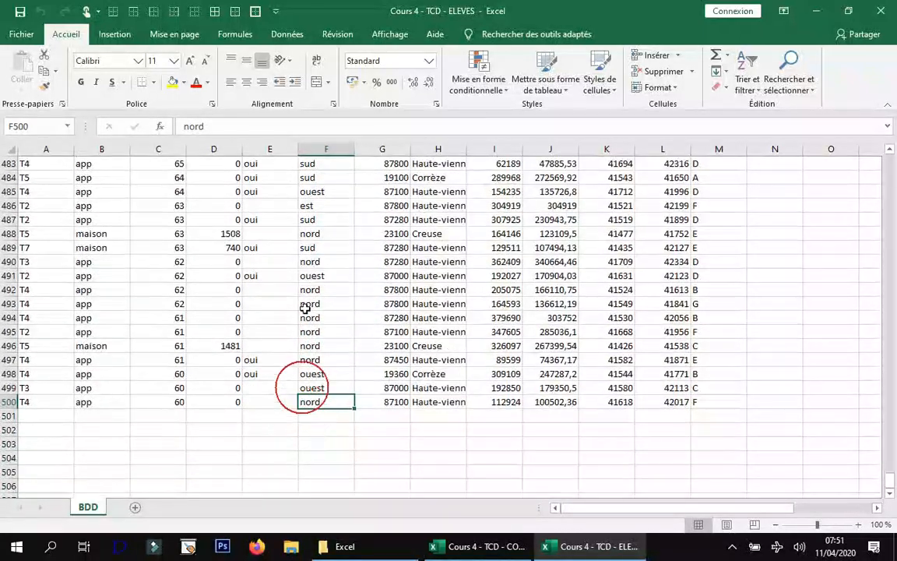
{"action": "scroll", "coordinate": [300, 343], "scroll_direction": "up", "scroll_amount": 2}
{"action": "key", "text": "ctrl+Up"}
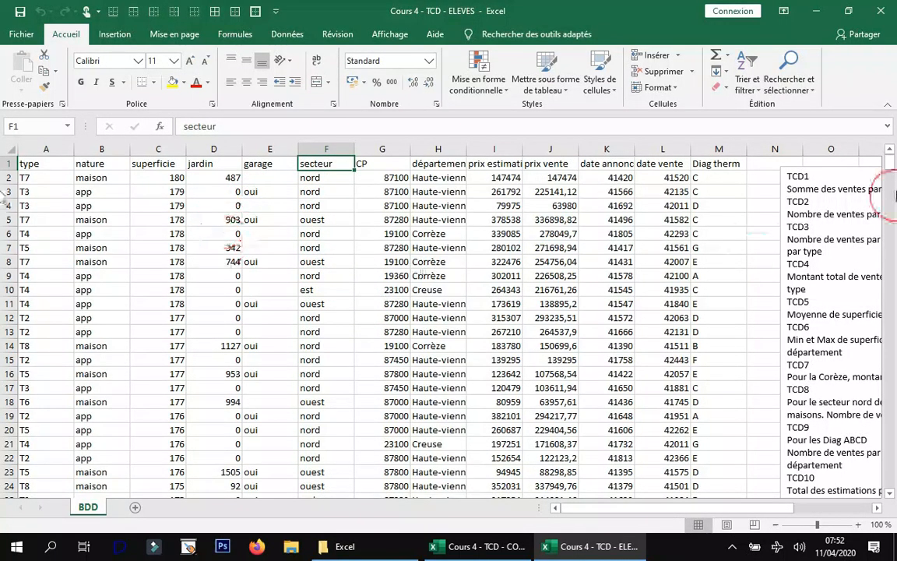
Move the text box with the TCD instructions farther away from the data, beyond column O.
{"action": "left_click", "coordinate": [817, 172]}
{"action": "left_click_drag", "start_coordinate": [823, 164], "coordinate": [526, 168]}
{"action": "left_click_drag", "start_coordinate": [705, 506], "coordinate": [560, 506]}
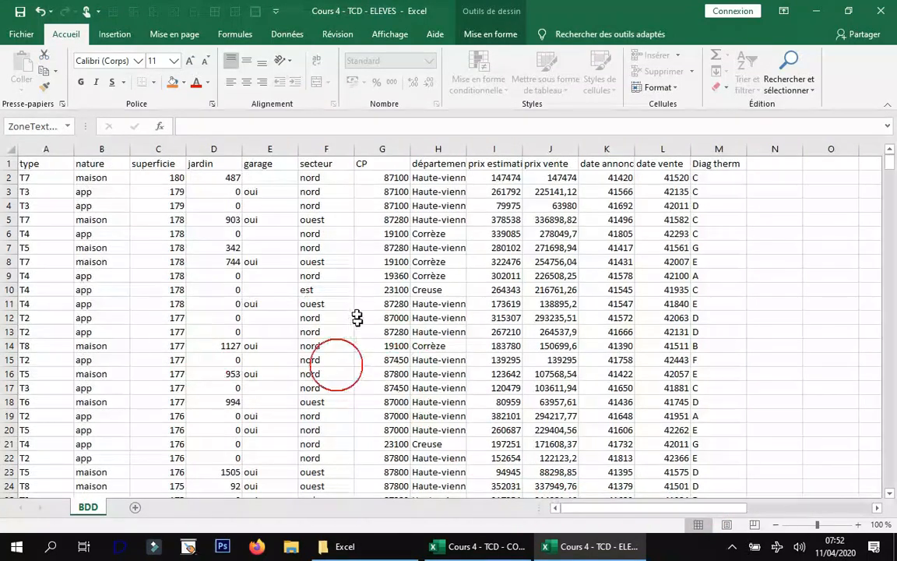
Format the BDD data range as a table with headers, using the blue style in the first row of the Moyen styles.
{"action": "left_click", "coordinate": [396, 217]}
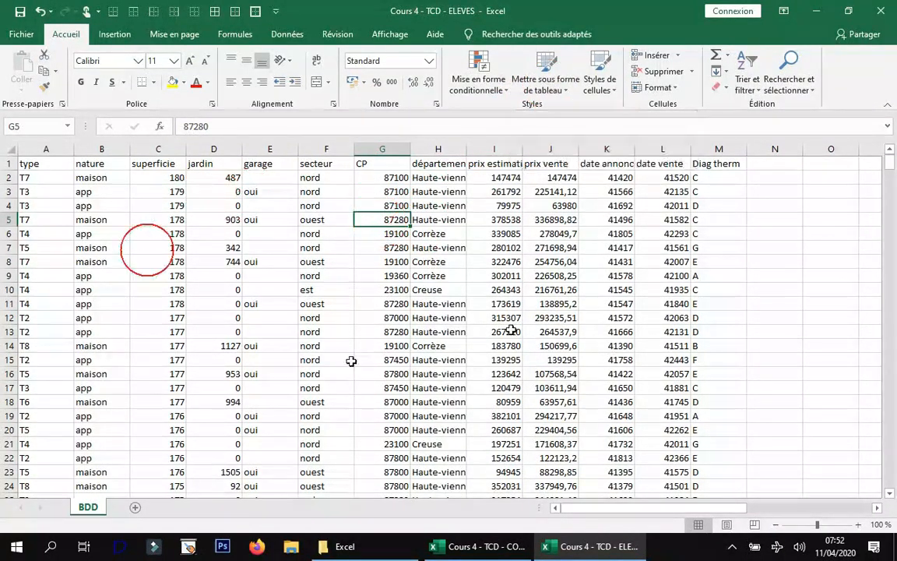
{"action": "left_click", "coordinate": [550, 84]}
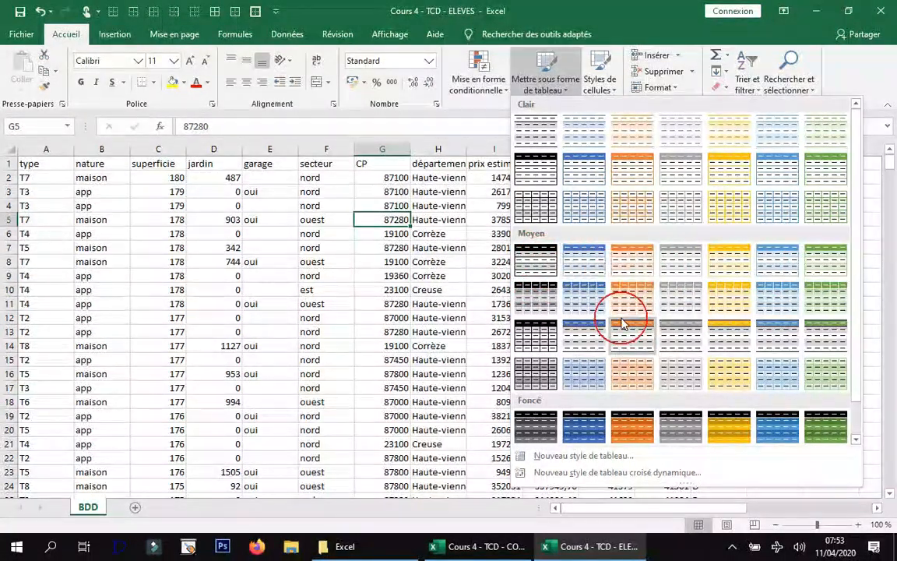
{"action": "left_click", "coordinate": [583, 260]}
{"action": "left_click", "coordinate": [648, 299]}
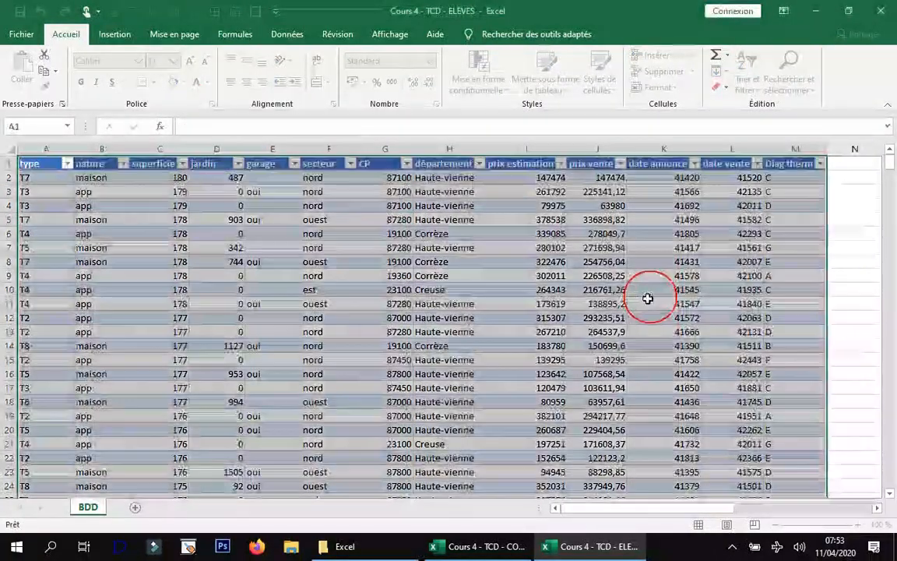
{"action": "left_click", "coordinate": [484, 235]}
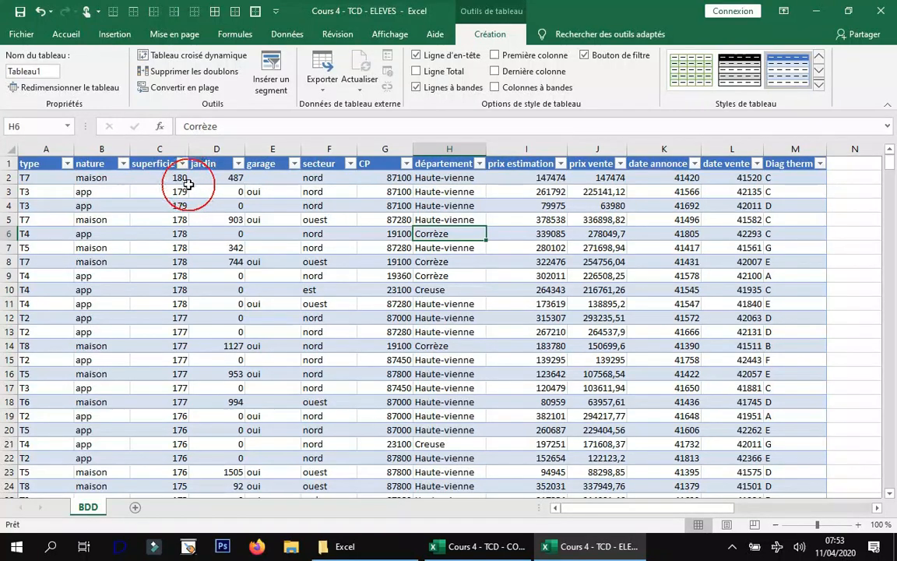
Rename the table as TAB_immo.
{"action": "left_click", "coordinate": [70, 36]}
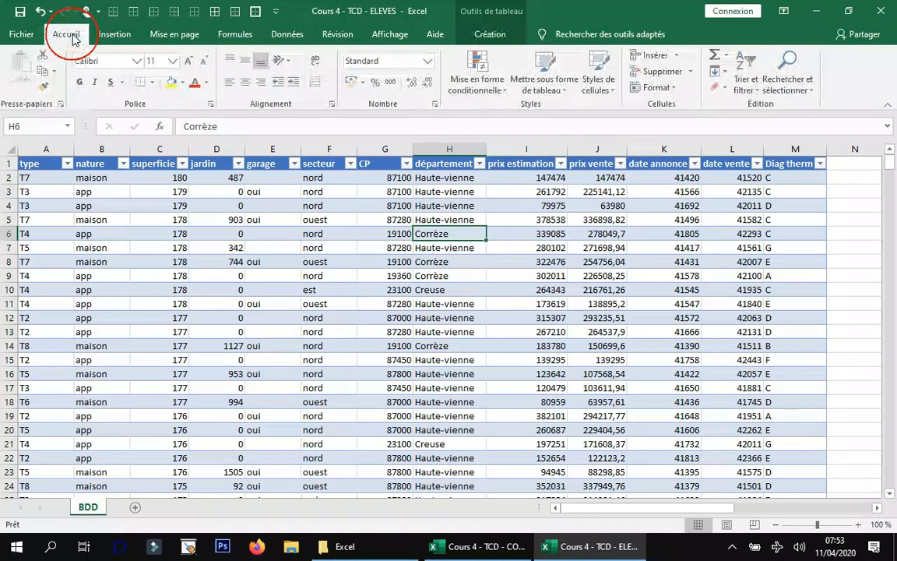
{"action": "left_click", "coordinate": [486, 35]}
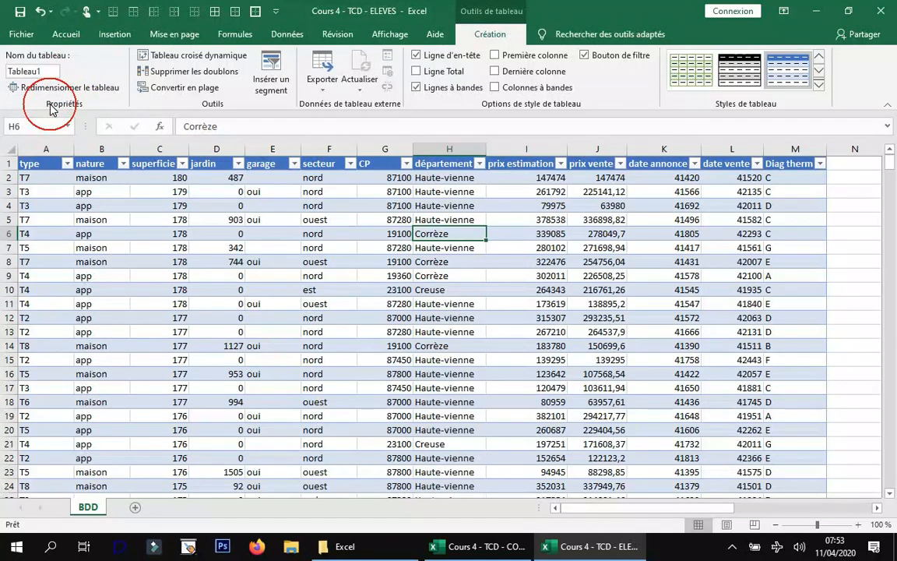
{"action": "left_click", "coordinate": [46, 70]}
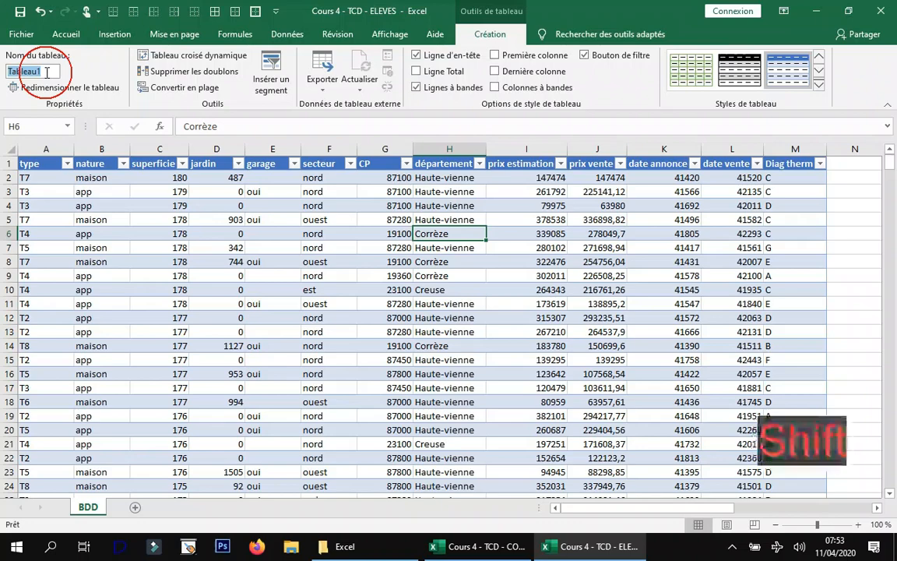
{"action": "type", "text": "TAB"}
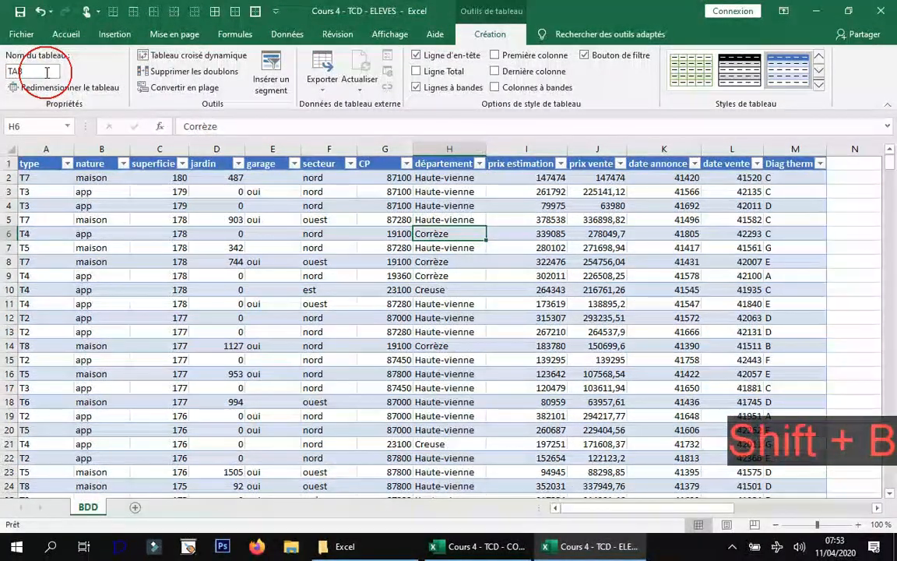
{"action": "type", "text": "_"}
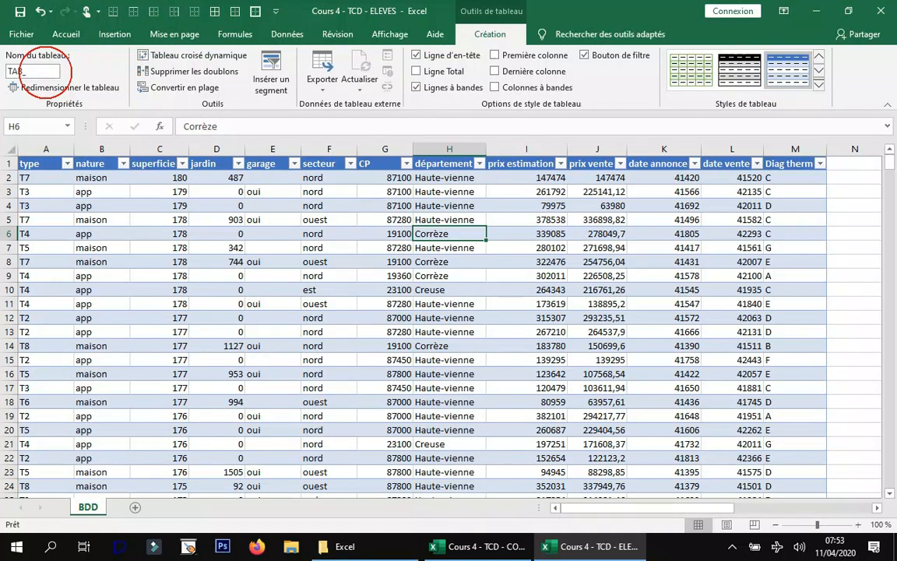
{"action": "type", "text": "immo"}
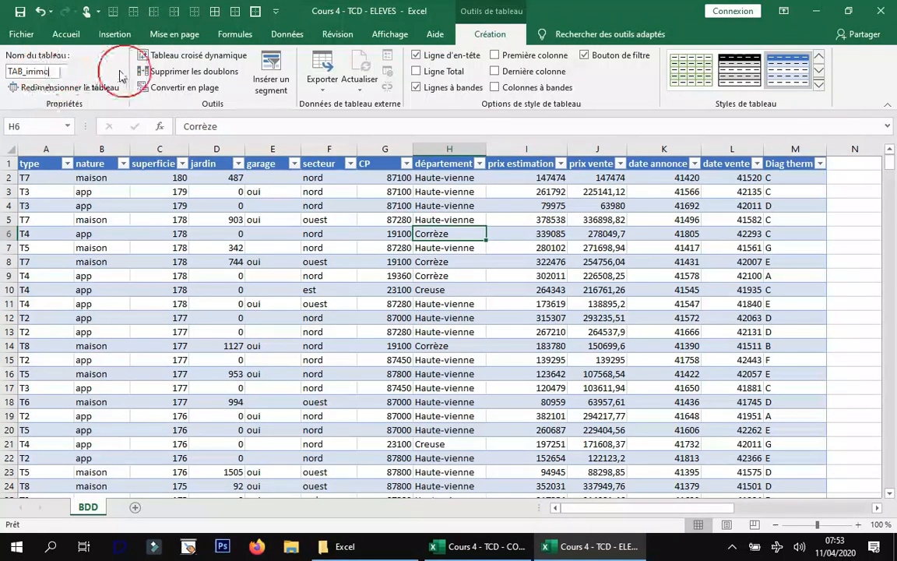
{"action": "key", "text": "Return"}
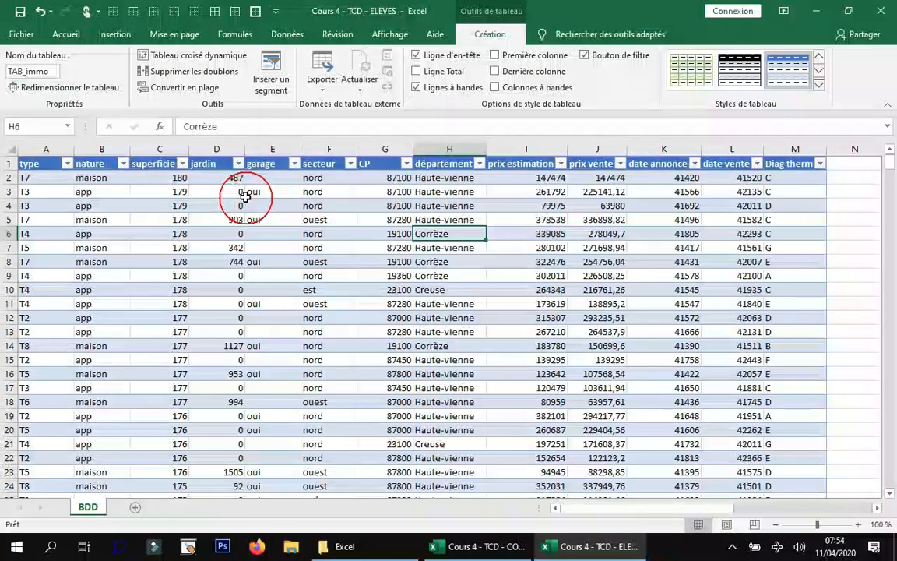
{"action": "left_click", "coordinate": [247, 193]}
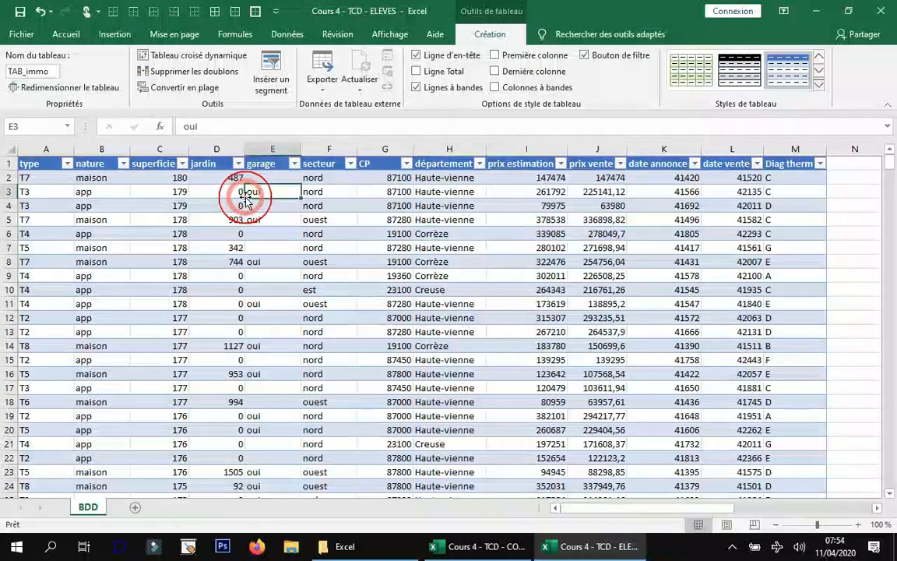
Rename the superficie header as "superficie m²" and the jardin header as "jardin m²".
{"action": "left_click", "coordinate": [67, 34]}
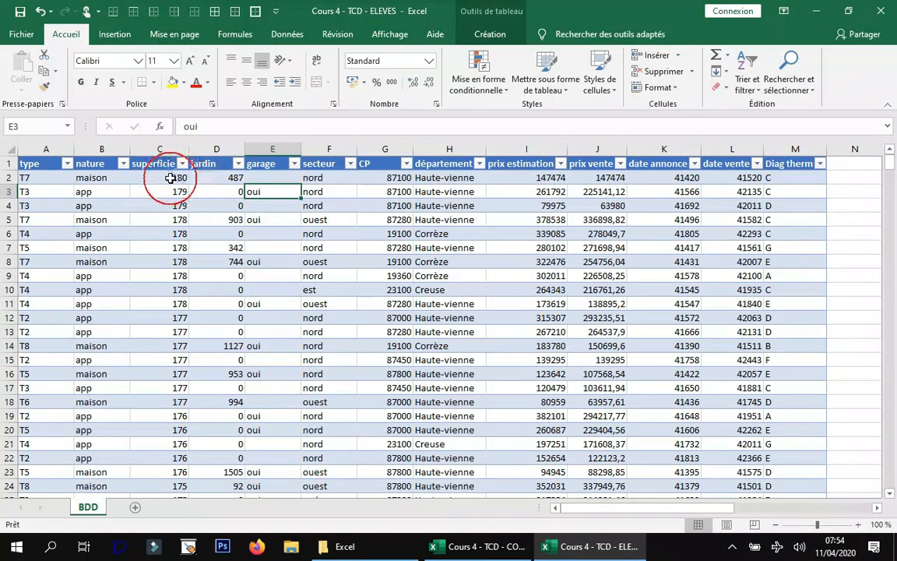
{"action": "left_click", "coordinate": [243, 473]}
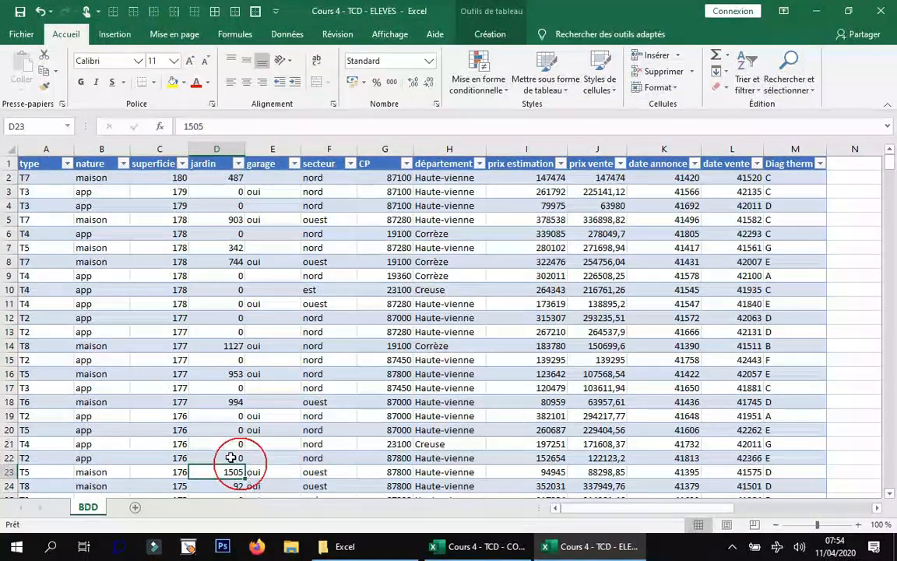
{"action": "left_click", "coordinate": [168, 164]}
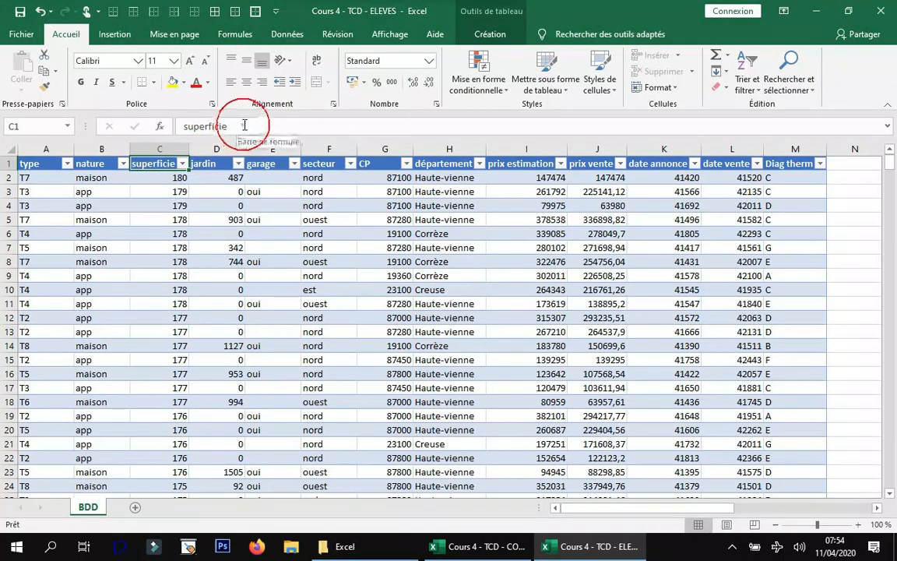
{"action": "left_click", "coordinate": [244, 125]}
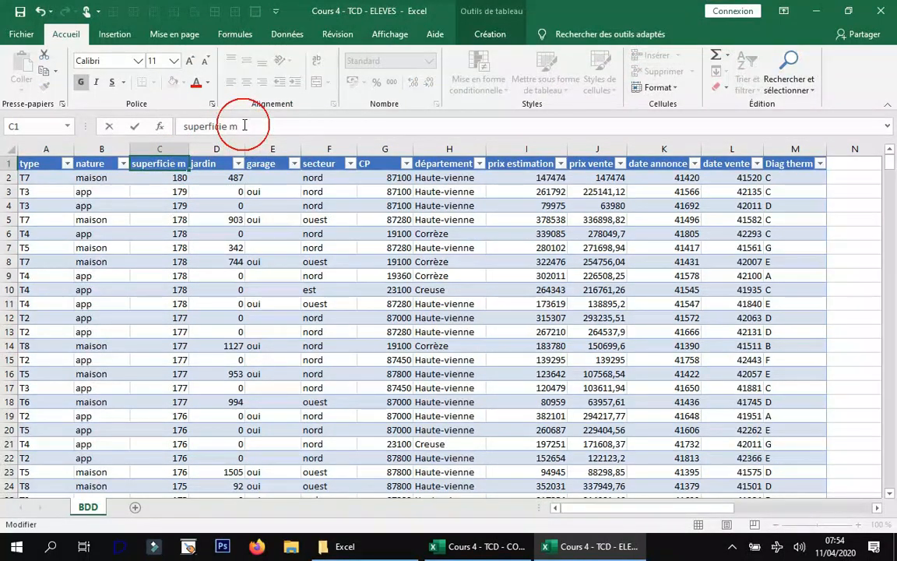
{"action": "left_click", "coordinate": [212, 165]}
{"action": "left_click", "coordinate": [236, 129]}
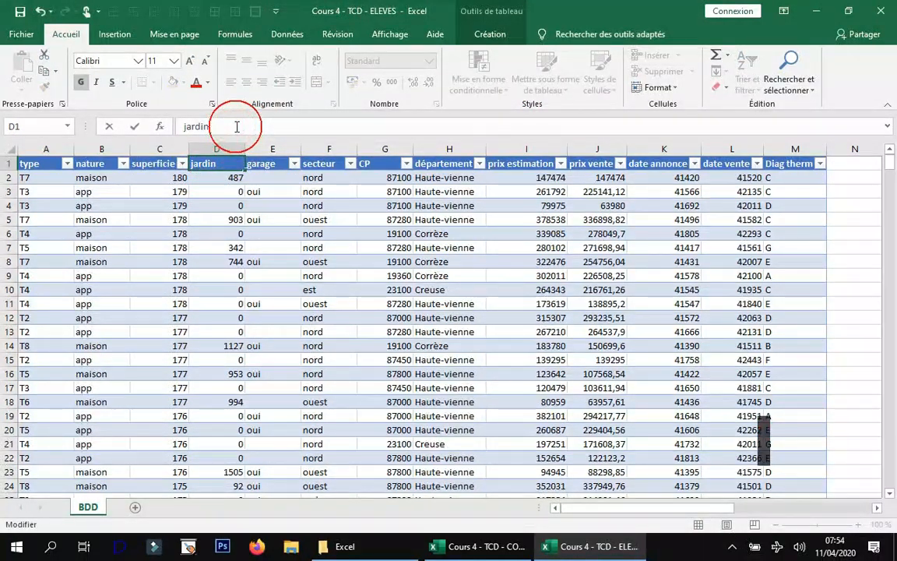
{"action": "type", "text": "m²"}
{"action": "key", "text": "Return"}
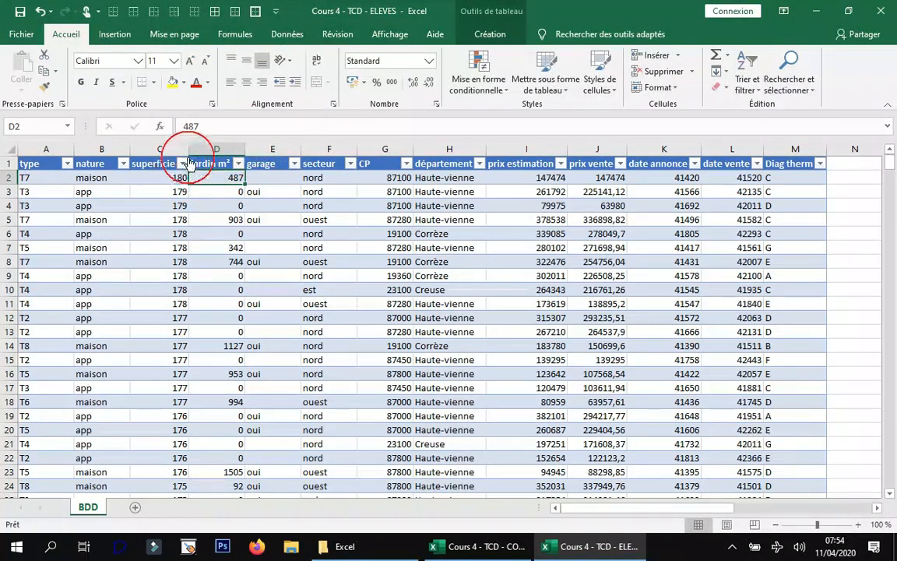
Widen the superficie m² and jardin m² columns to fit their headers, and apply the custom number format # ##0" m²" to all their values.
{"action": "left_click_drag", "start_coordinate": [188, 151], "coordinate": [220, 176]}
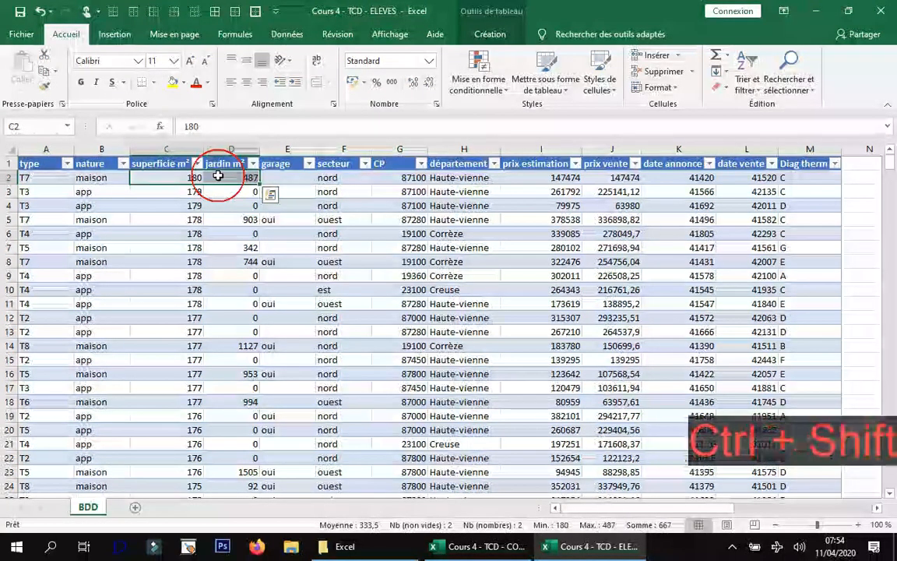
{"action": "key", "text": "ctrl+shift+Down"}
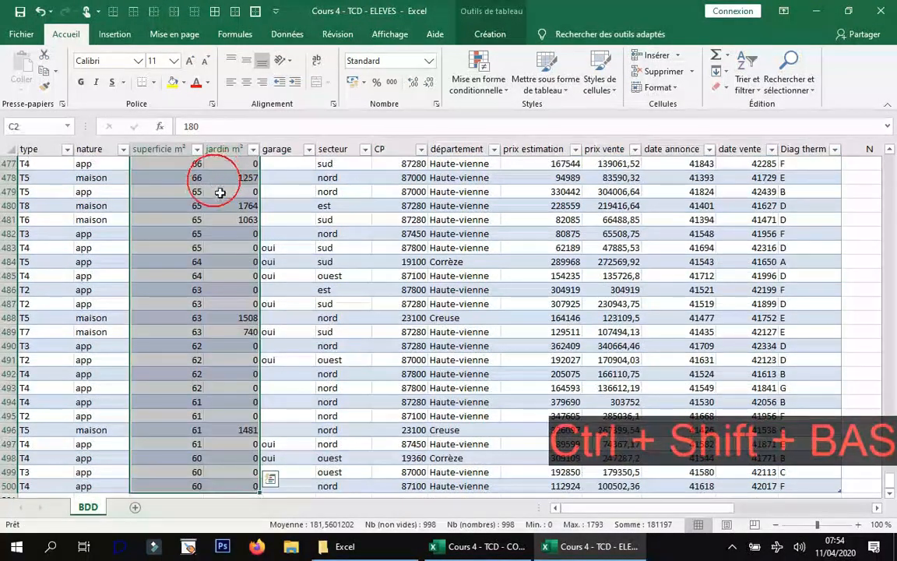
{"action": "left_click", "coordinate": [438, 105]}
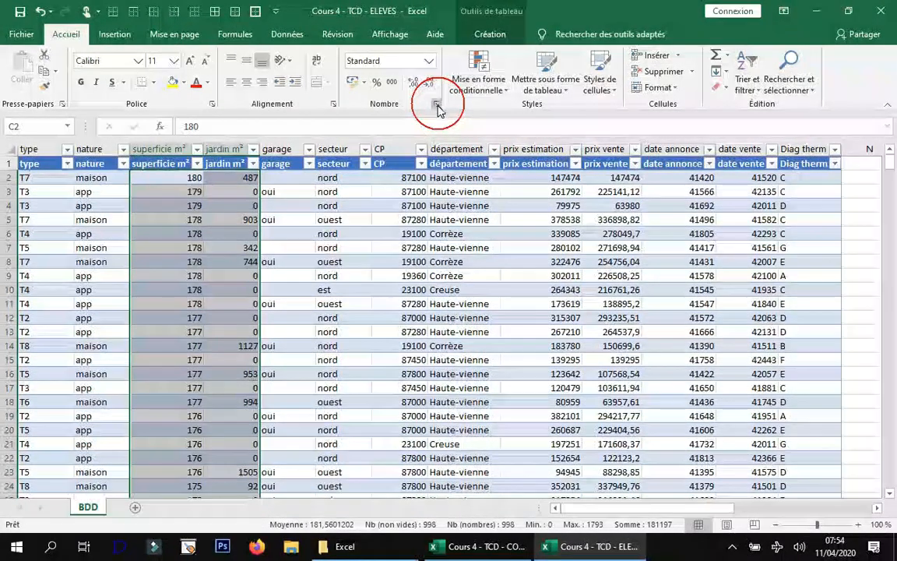
{"action": "left_click", "coordinate": [478, 258]}
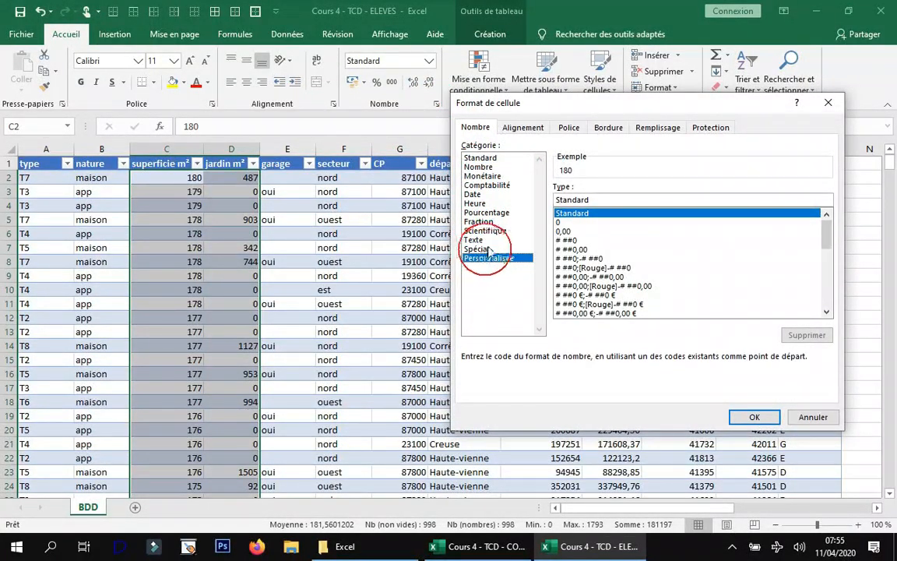
{"action": "left_click", "coordinate": [572, 241]}
{"action": "left_click", "coordinate": [584, 200]}
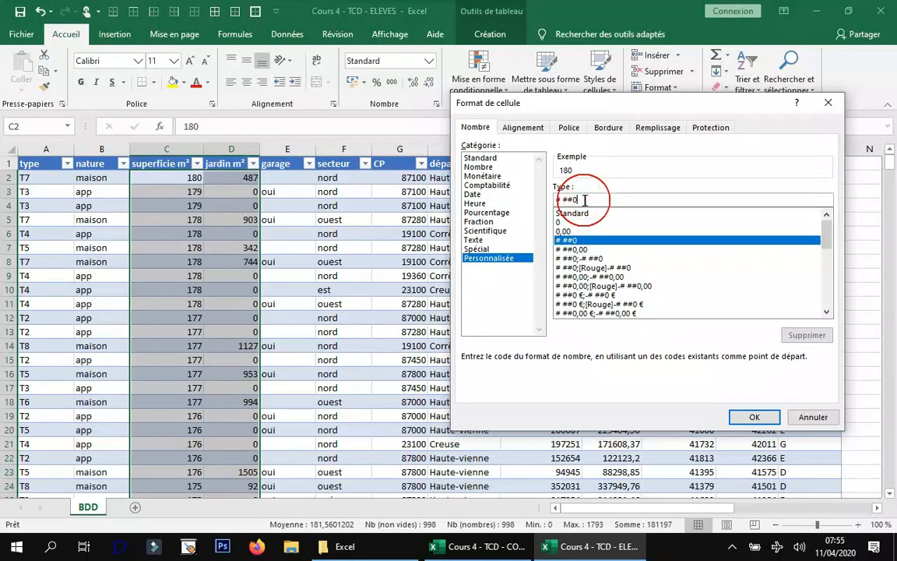
{"action": "type", "text": "\""}
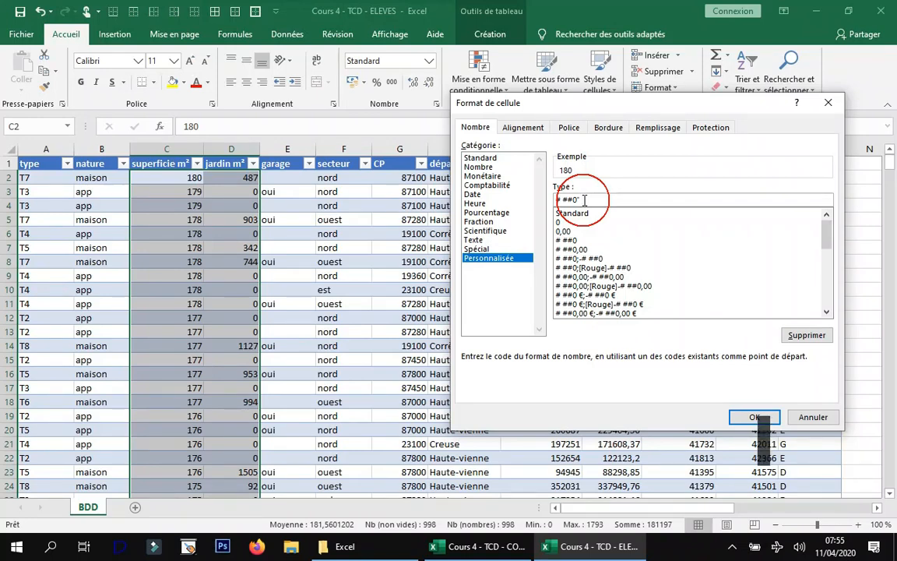
{"action": "type", "text": "m²\""}
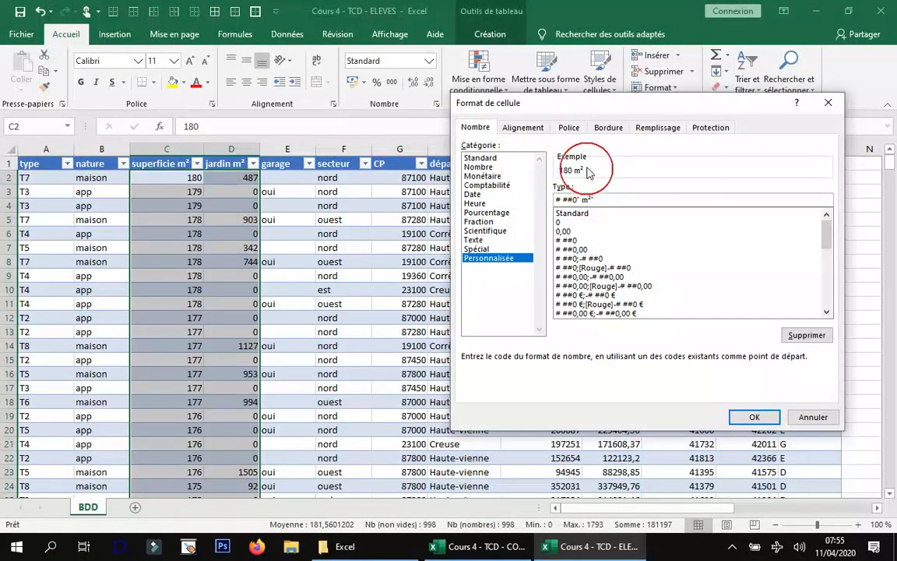
{"action": "left_click", "coordinate": [752, 418]}
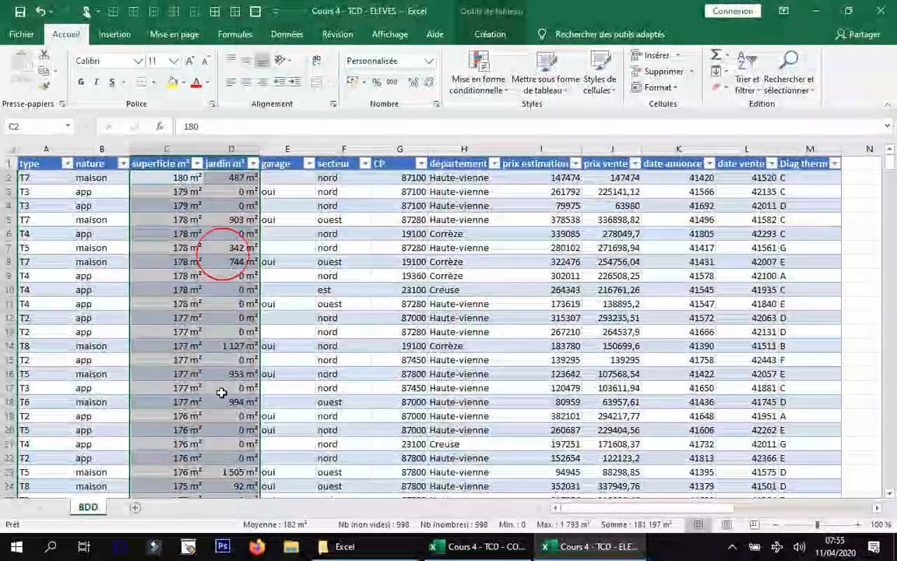
{"action": "left_click", "coordinate": [221, 392]}
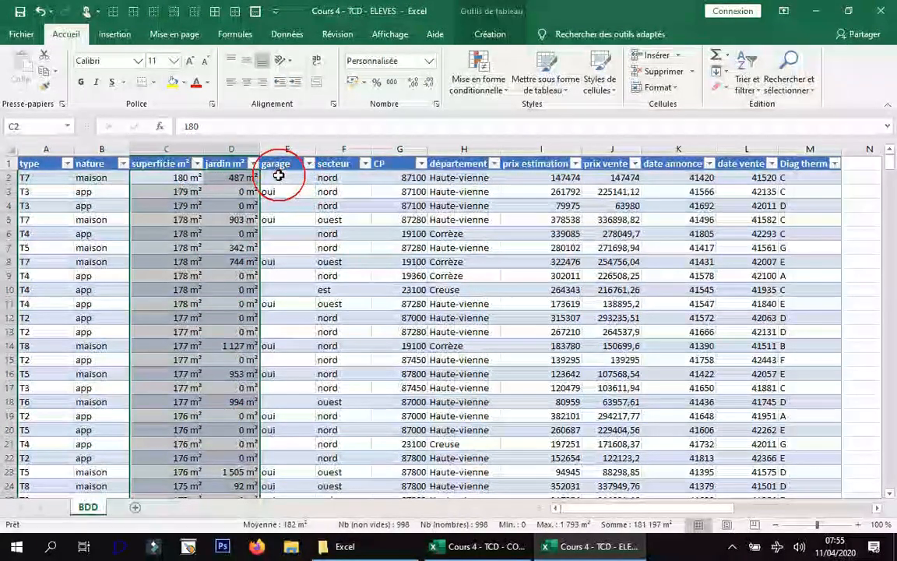
Enter the postal code 09000 as the CP value of the first record.
{"action": "left_click", "coordinate": [351, 180]}
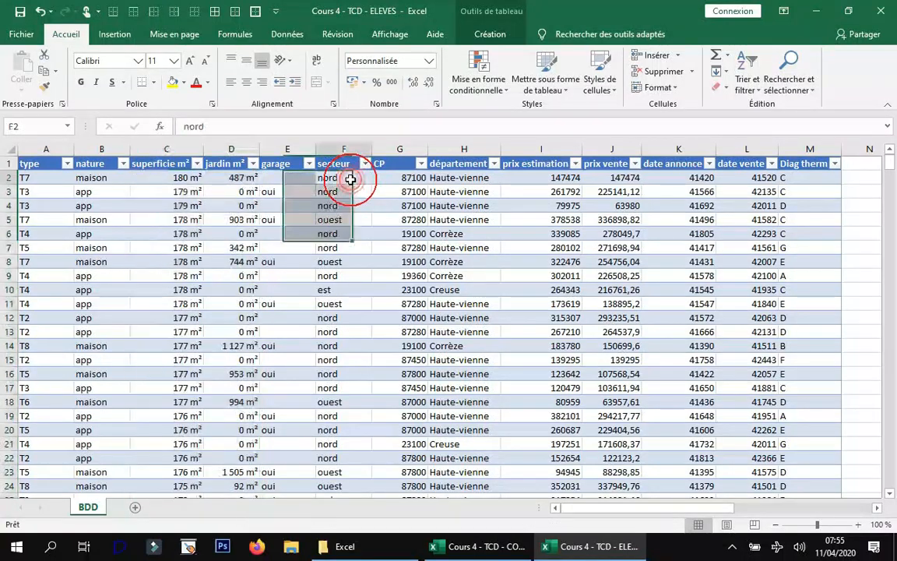
{"action": "double_click", "coordinate": [413, 178]}
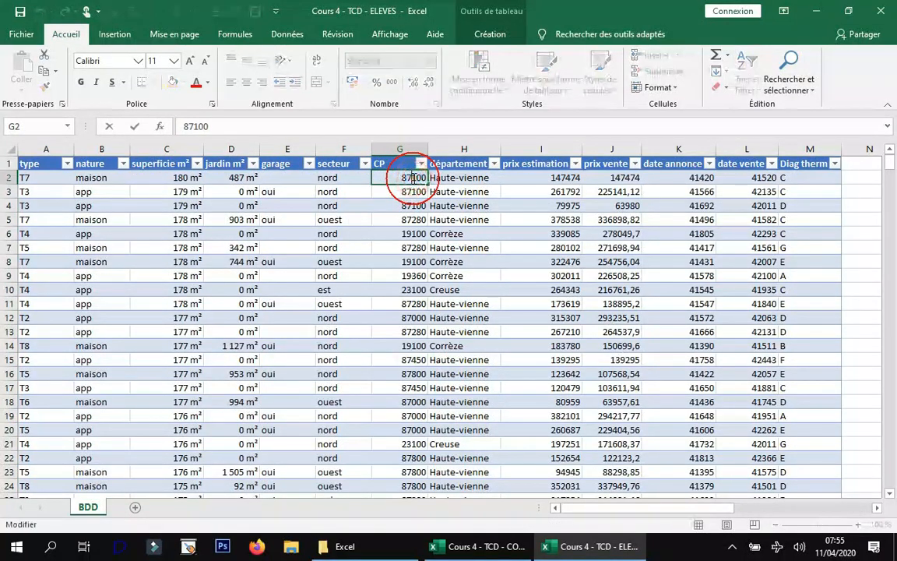
{"action": "left_click", "coordinate": [474, 201]}
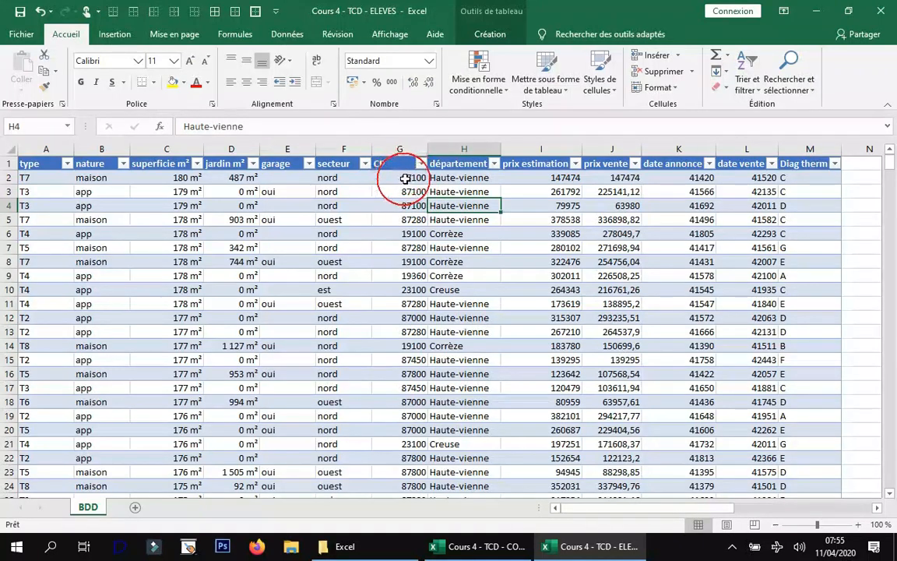
{"action": "left_click", "coordinate": [409, 178]}
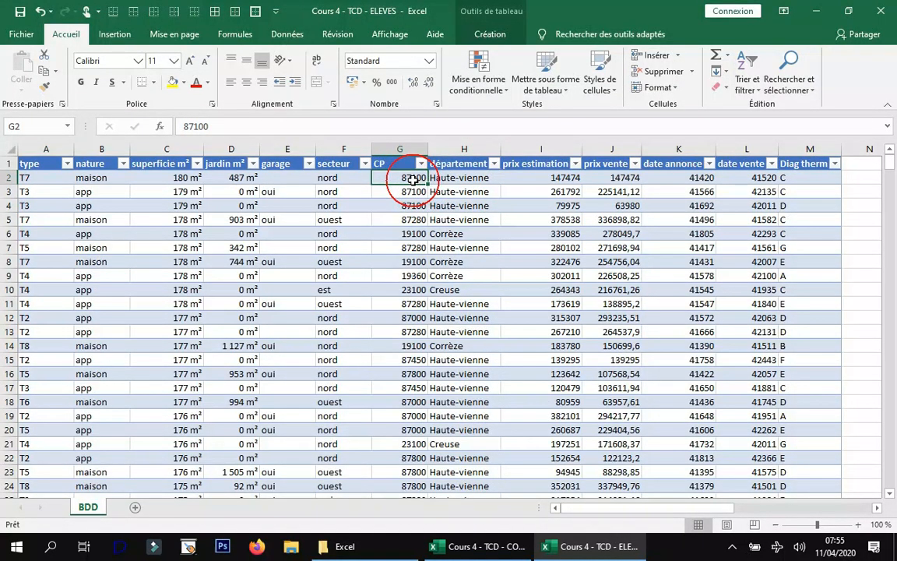
{"action": "type", "text": "0900"}
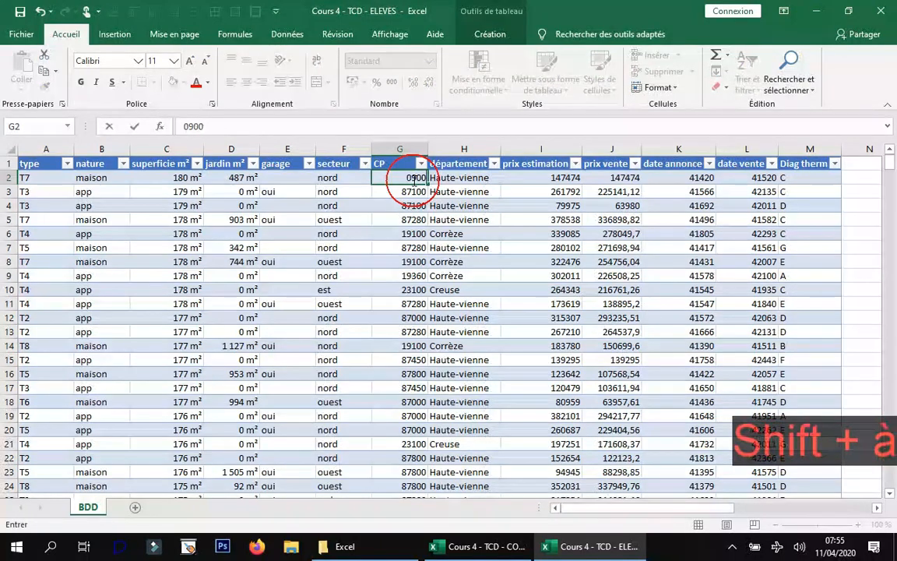
{"action": "key", "text": "Return"}
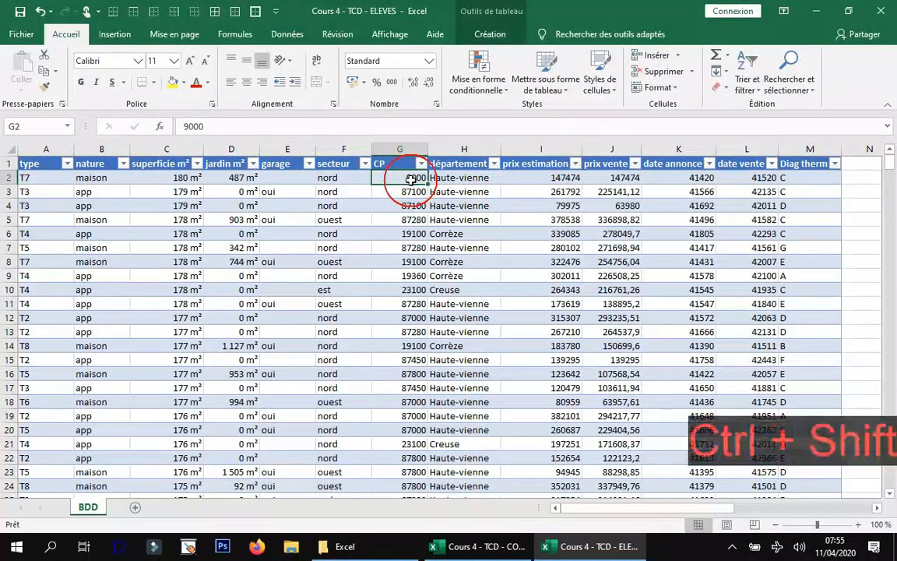
Apply the Spécial format Code postal, Français (France), to all values in the CP column.
{"action": "key", "text": "ctrl+shift+Down"}
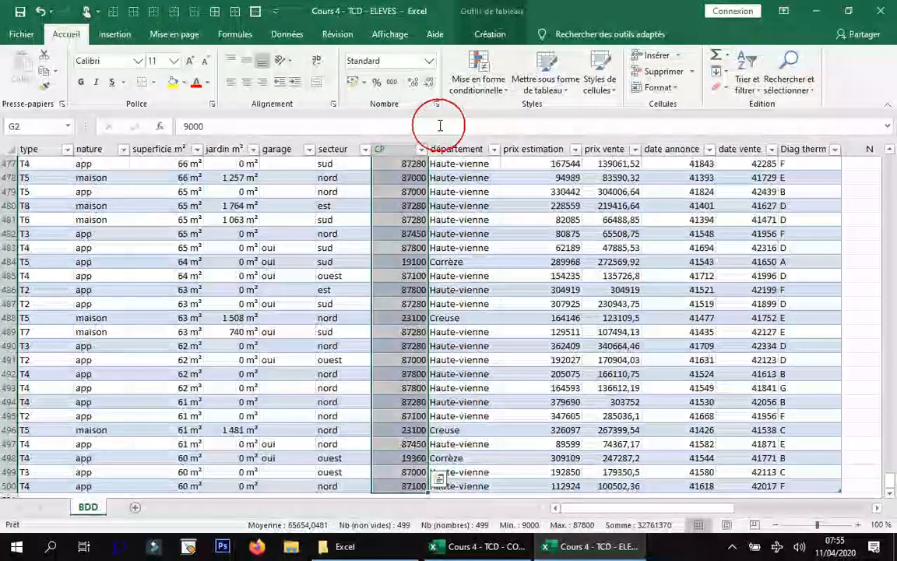
{"action": "left_click", "coordinate": [438, 109]}
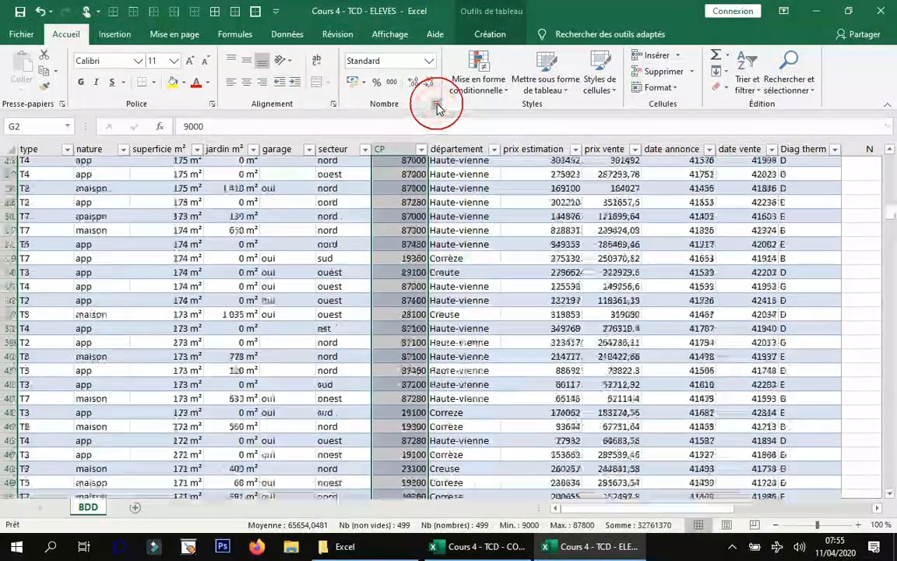
{"action": "left_click", "coordinate": [489, 249]}
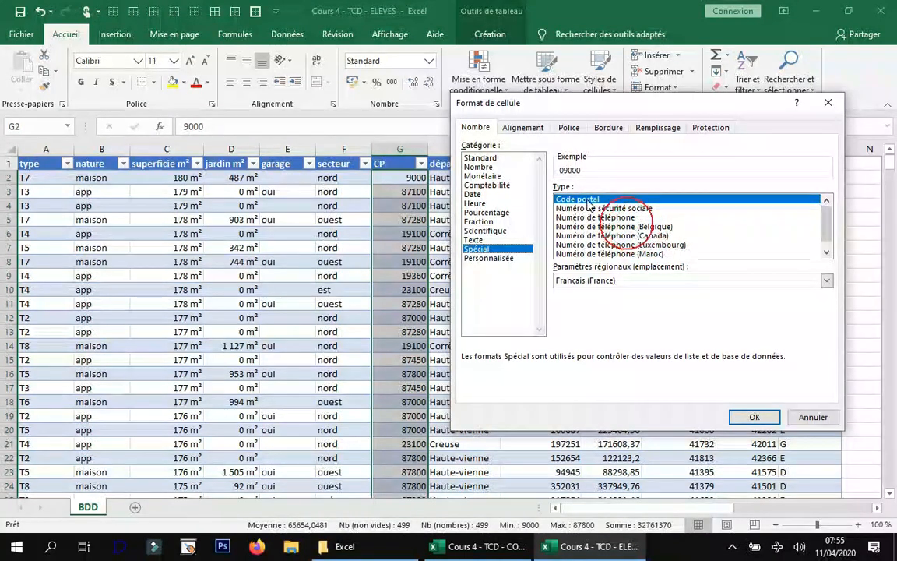
{"action": "left_click", "coordinate": [752, 418]}
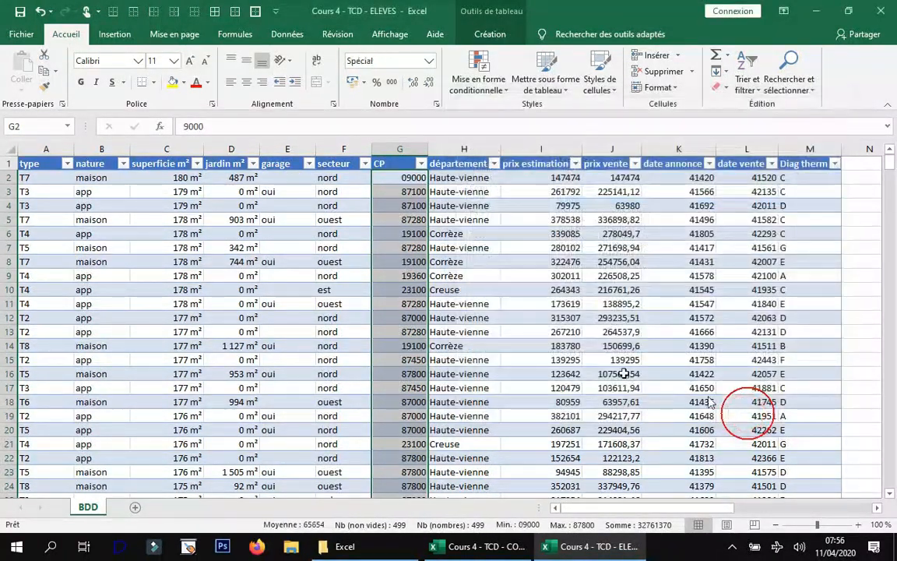
Undo the postal code format and the test entry in the first CP cell.
{"action": "left_click", "coordinate": [411, 178]}
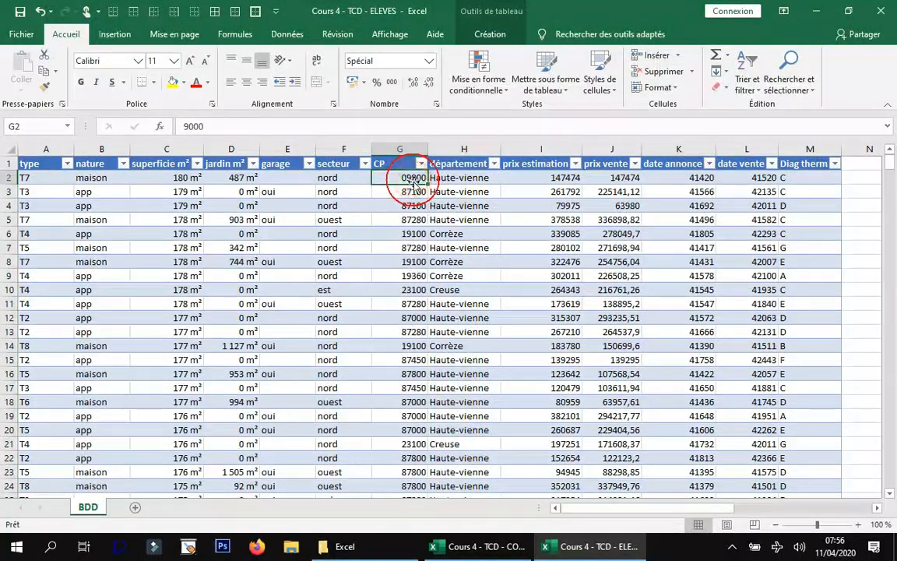
{"action": "left_click", "coordinate": [40, 11]}
{"action": "left_click", "coordinate": [40, 11]}
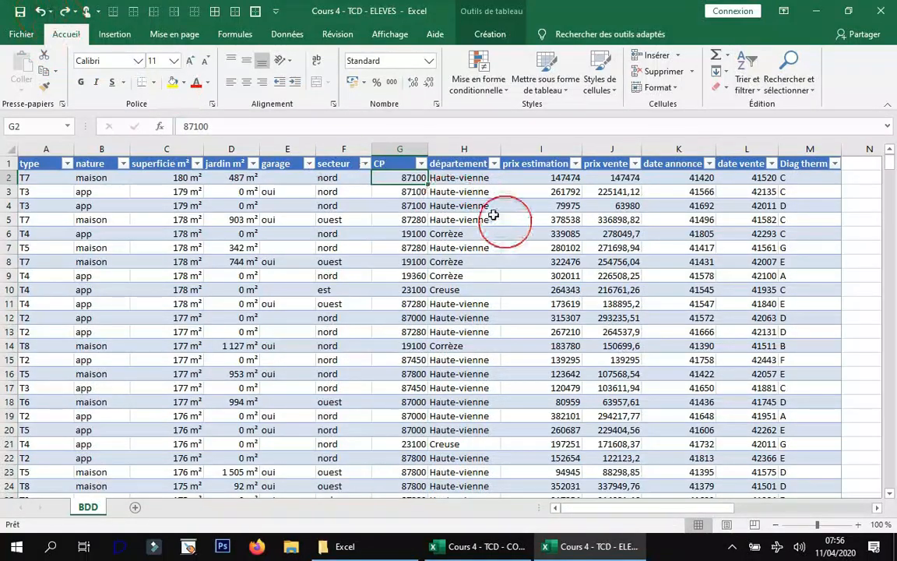
Format all prix estimation and prix vente values as Nombre with the thousands separator and 0 decimals.
{"action": "left_click", "coordinate": [466, 187]}
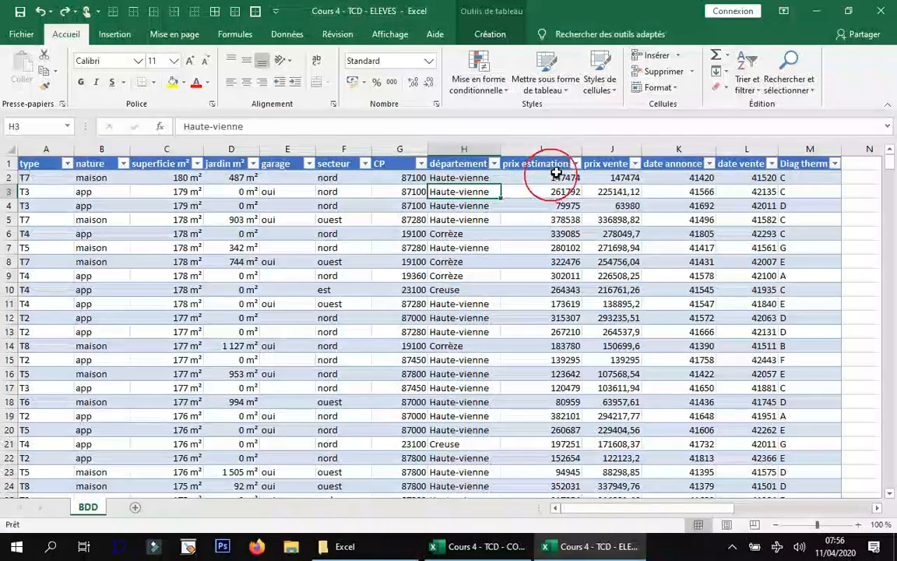
{"action": "left_click_drag", "start_coordinate": [550, 178], "coordinate": [624, 178]}
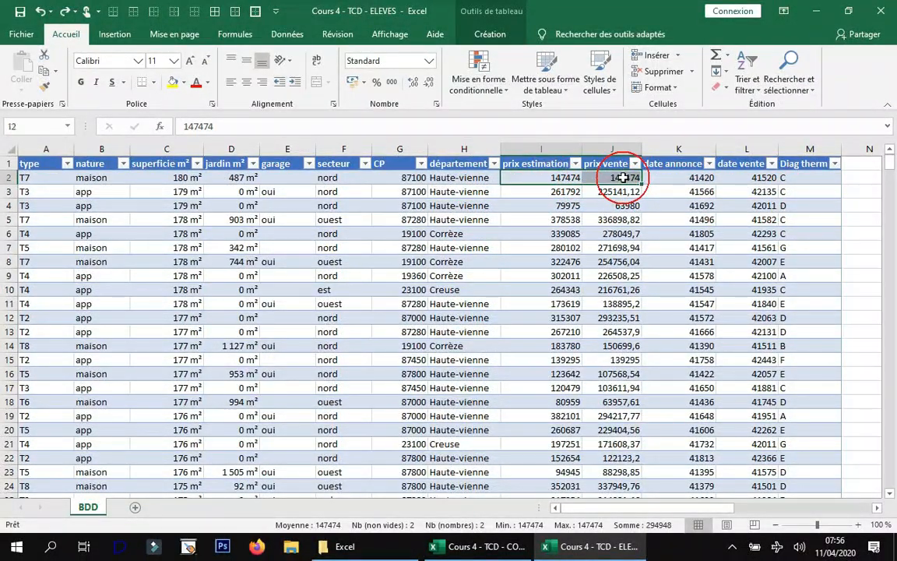
{"action": "key", "text": "ctrl+shift+Down"}
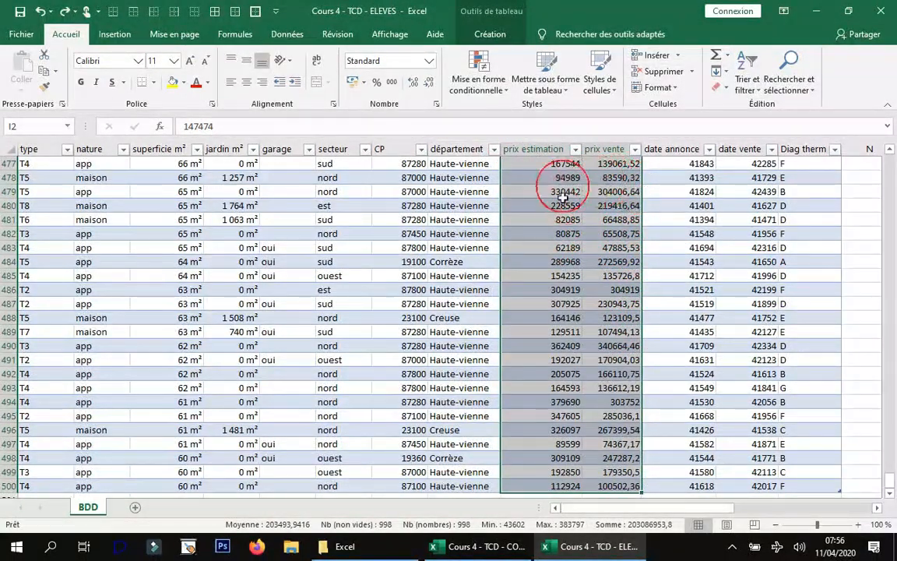
{"action": "left_click", "coordinate": [436, 104]}
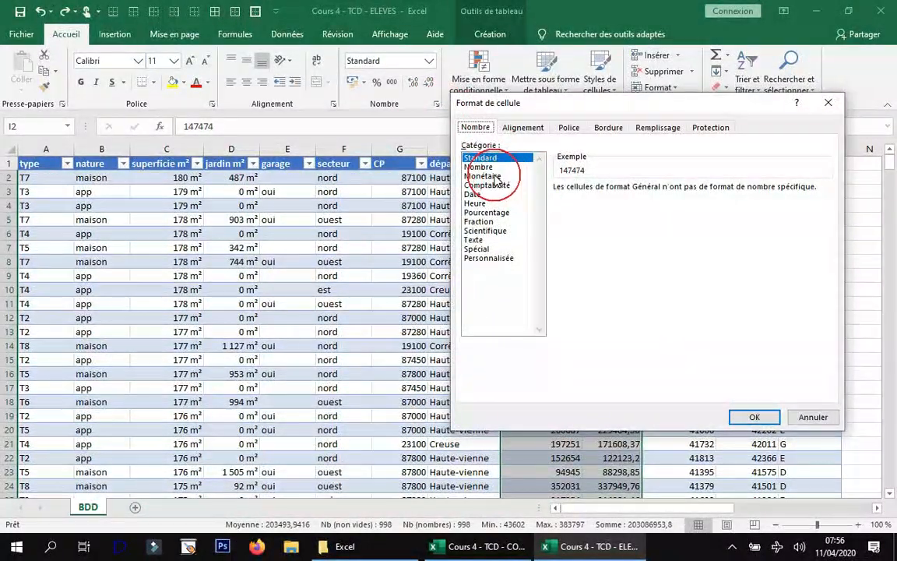
{"action": "left_click", "coordinate": [493, 176]}
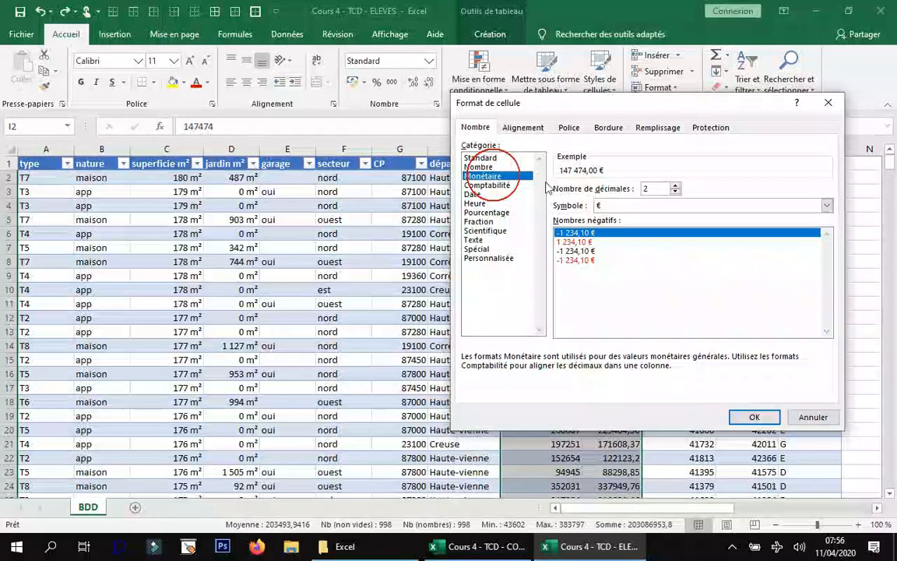
{"action": "left_click", "coordinate": [510, 167]}
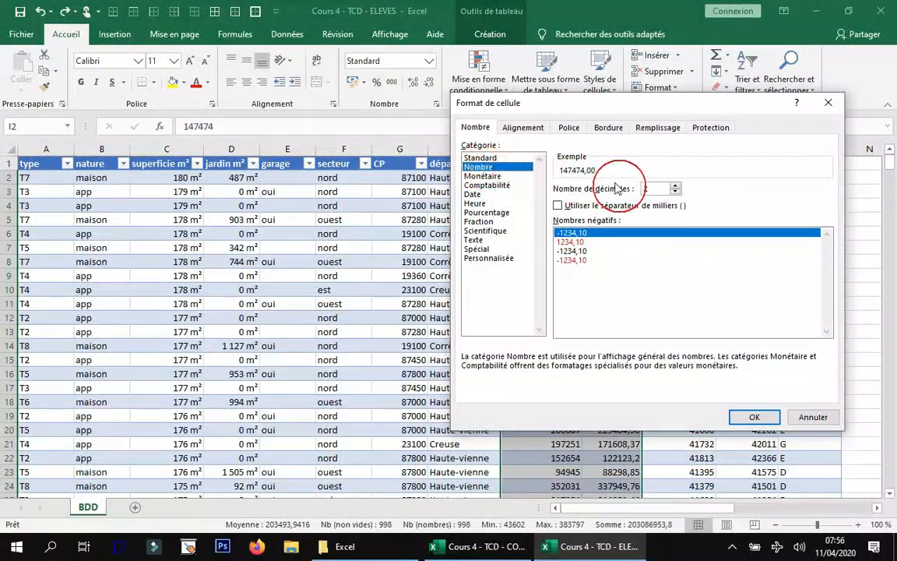
{"action": "left_click", "coordinate": [582, 206]}
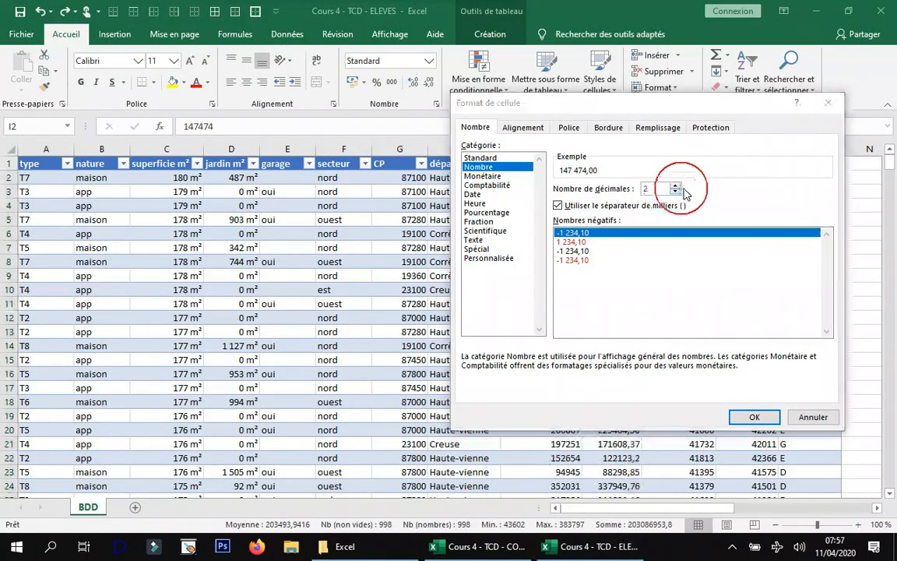
{"action": "left_click", "coordinate": [676, 192]}
{"action": "left_click", "coordinate": [676, 193]}
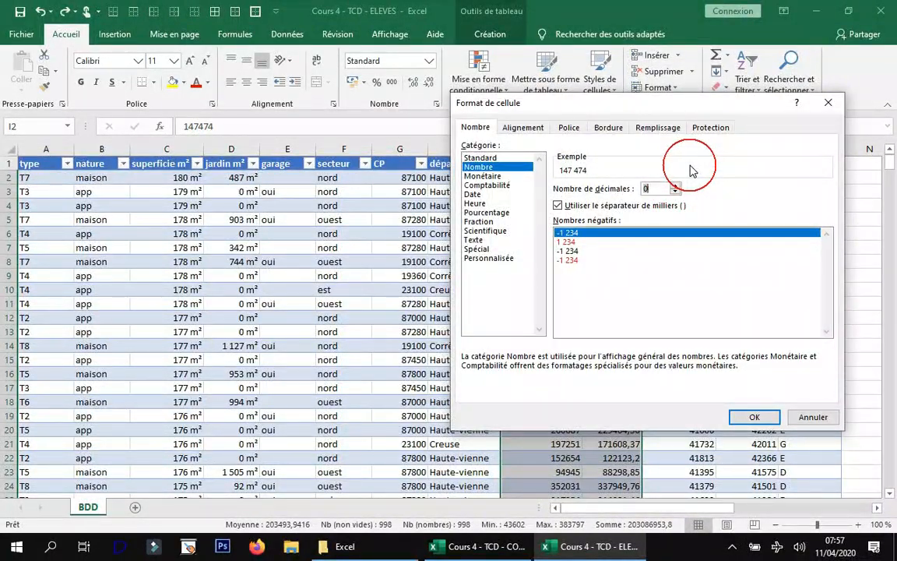
{"action": "left_click", "coordinate": [755, 417]}
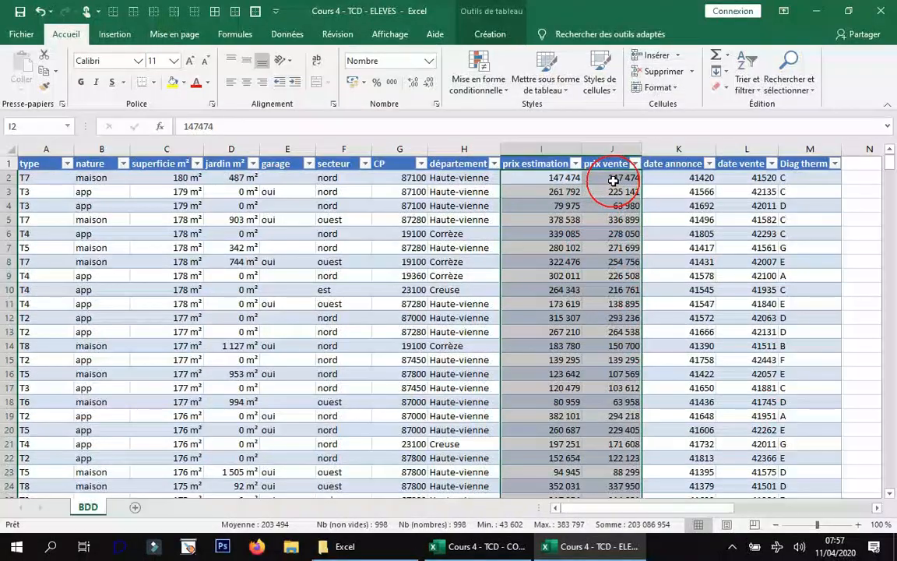
Format all date annonce and date vente values as Date with the type *14/03/2012.
{"action": "left_click_drag", "start_coordinate": [674, 179], "coordinate": [754, 179]}
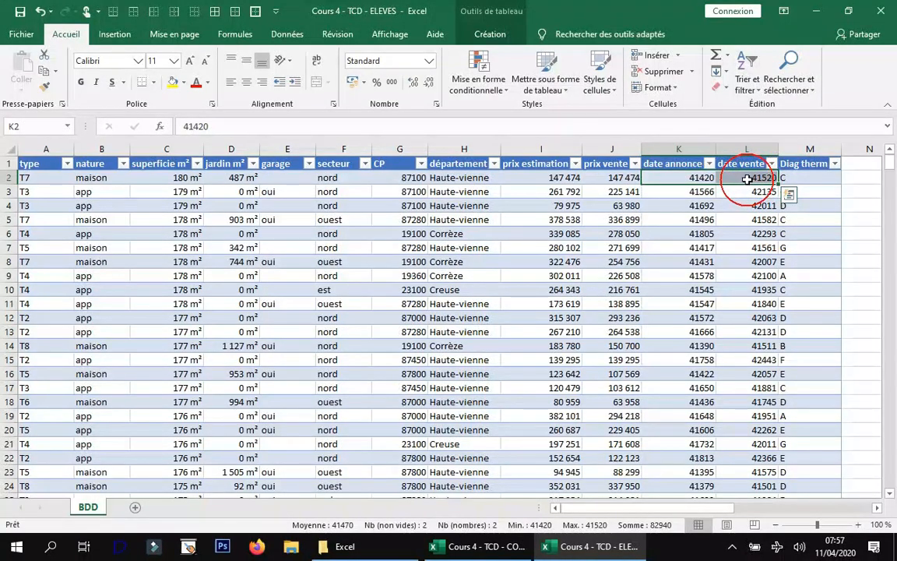
{"action": "key", "text": "ctrl+shift+Down"}
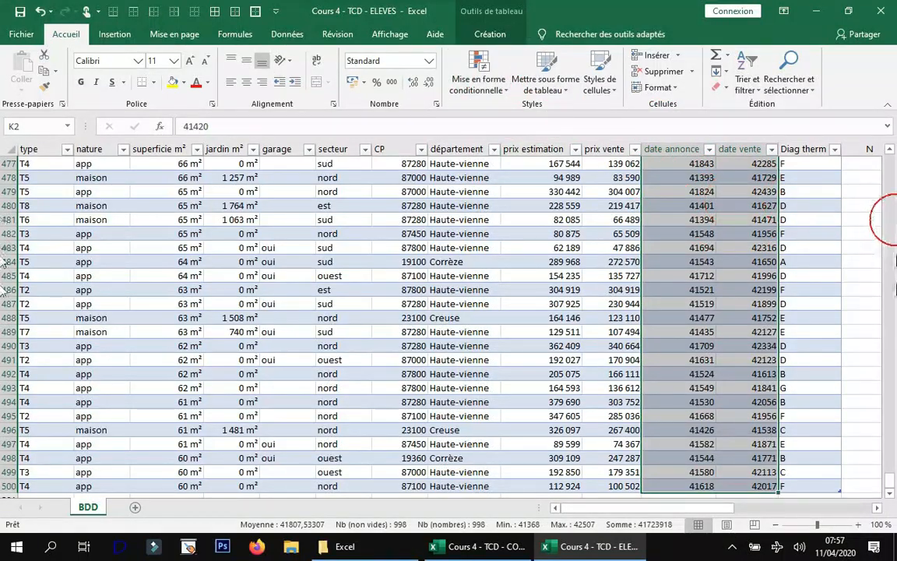
{"action": "left_click_drag", "start_coordinate": [892, 490], "coordinate": [890, 154]}
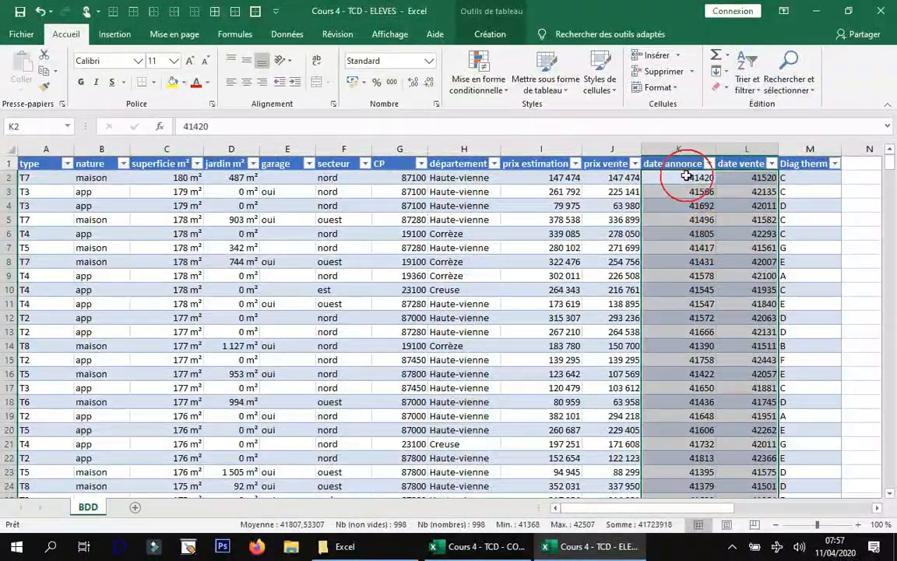
{"action": "left_click", "coordinate": [435, 107]}
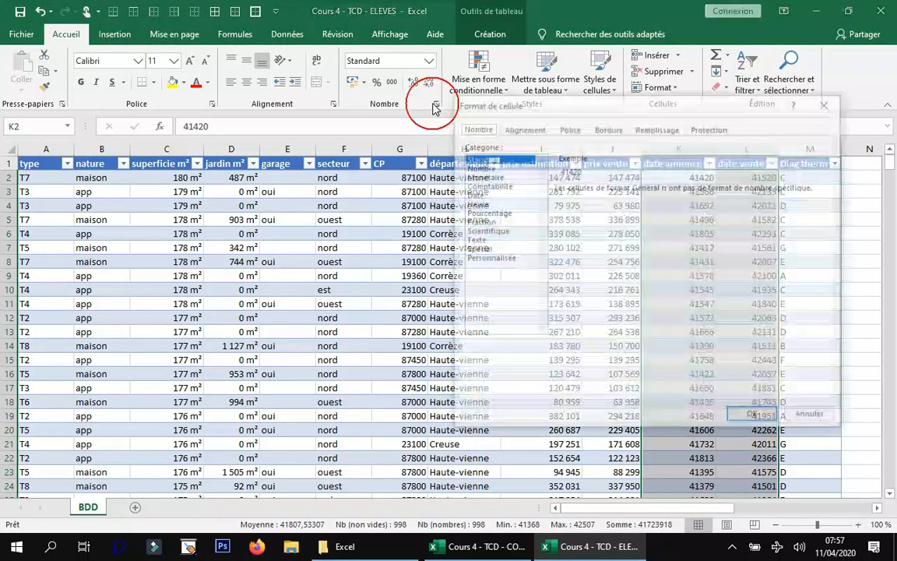
{"action": "left_click", "coordinate": [473, 194]}
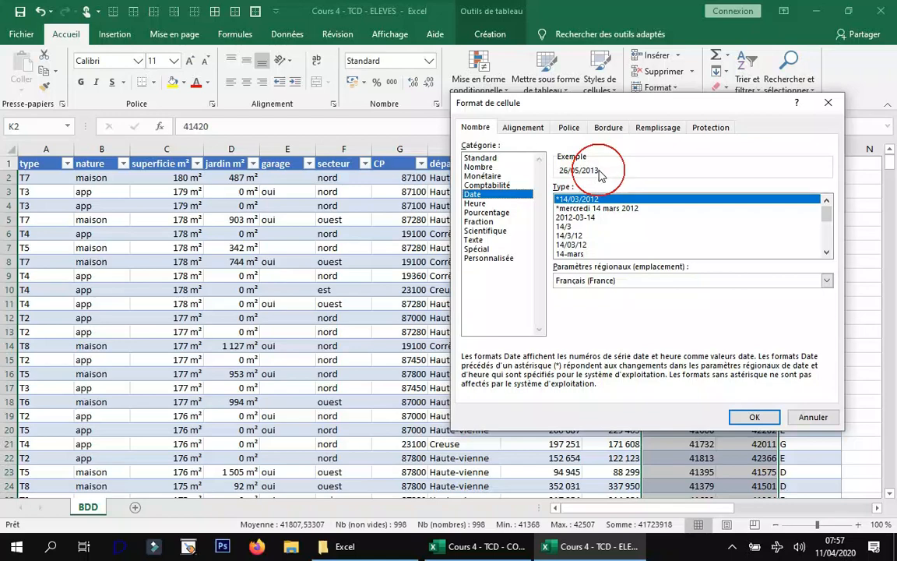
{"action": "left_click", "coordinate": [752, 414]}
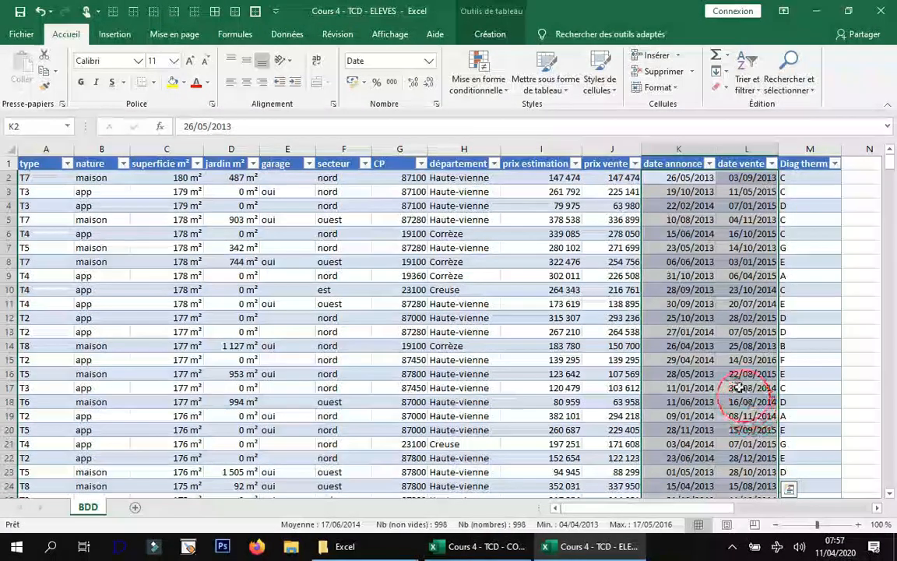
Right-align all values in the Diag therm column.
{"action": "left_click", "coordinate": [811, 177]}
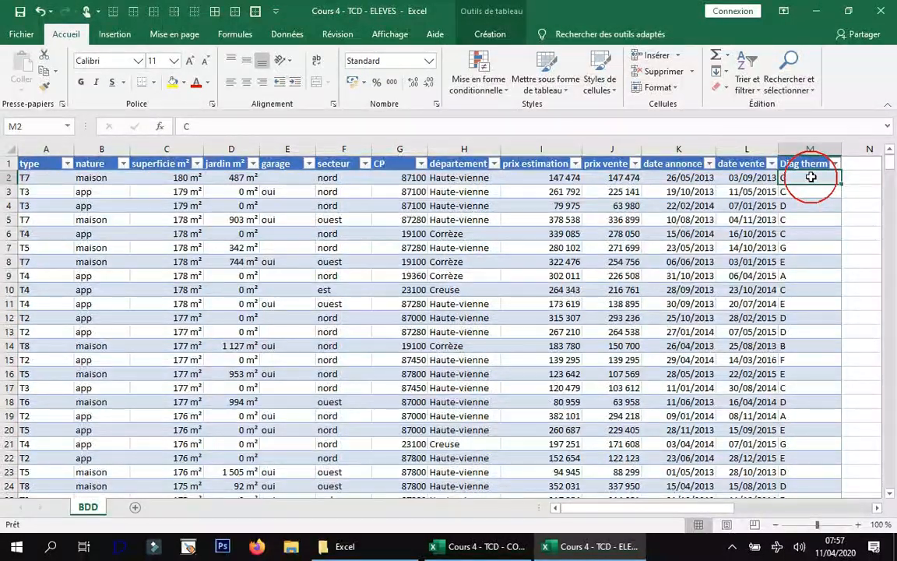
{"action": "key", "text": "ctrl+shift+Down"}
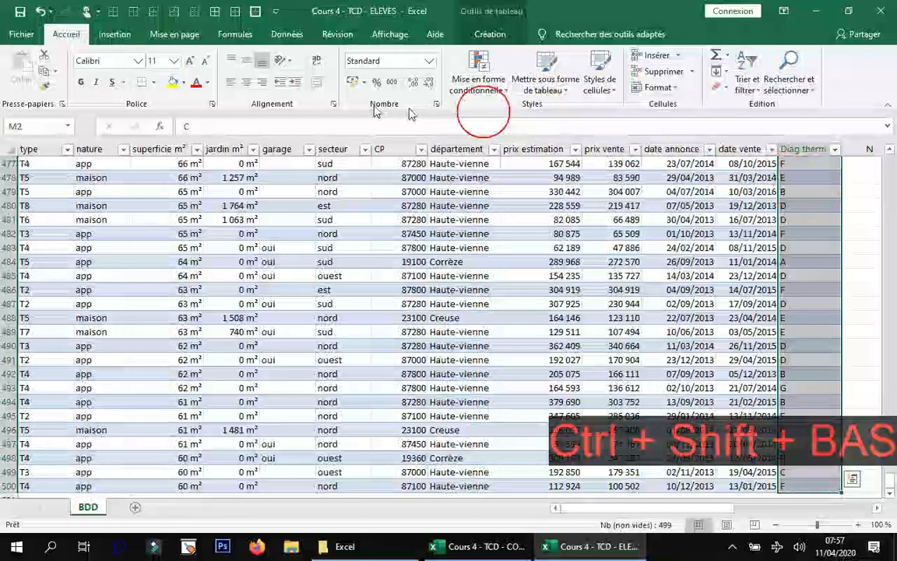
{"action": "left_click", "coordinate": [262, 84]}
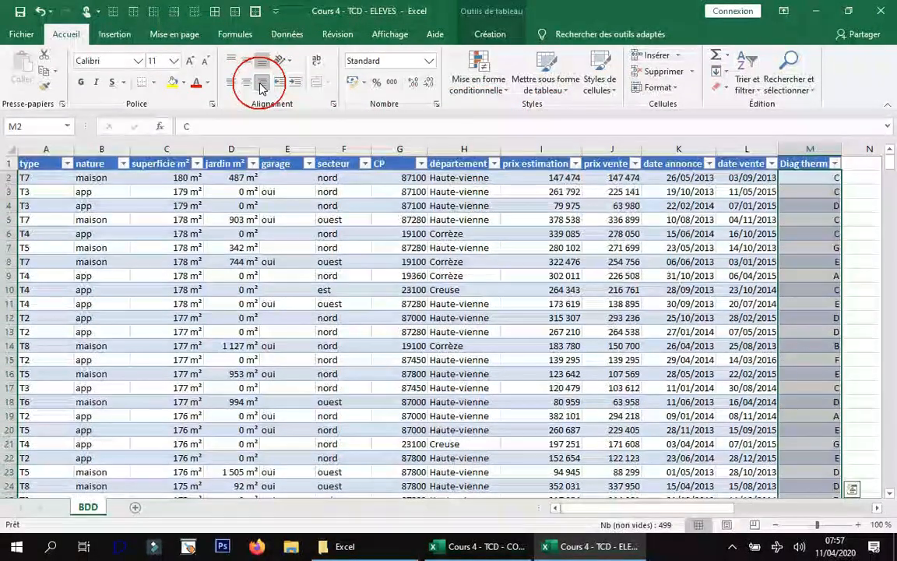
Right-align the whole garage column, including its header.
{"action": "left_click", "coordinate": [271, 179]}
{"action": "key", "text": "ctrl+shift+Down"}
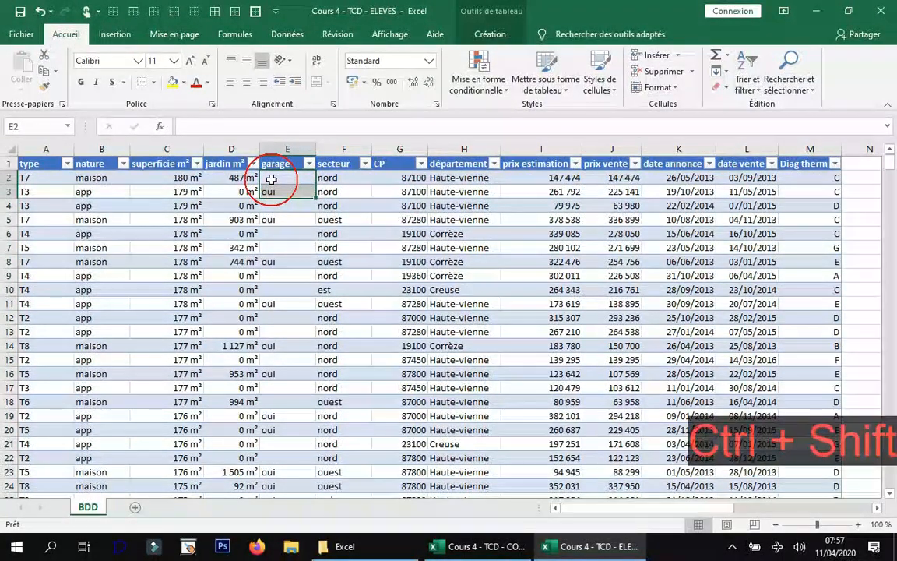
{"action": "left_click", "coordinate": [287, 149]}
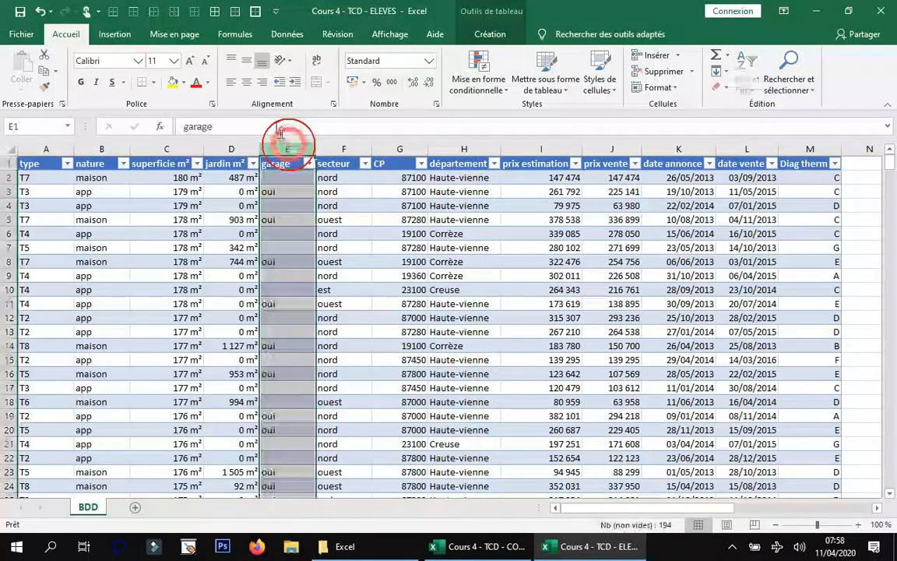
{"action": "left_click", "coordinate": [262, 81]}
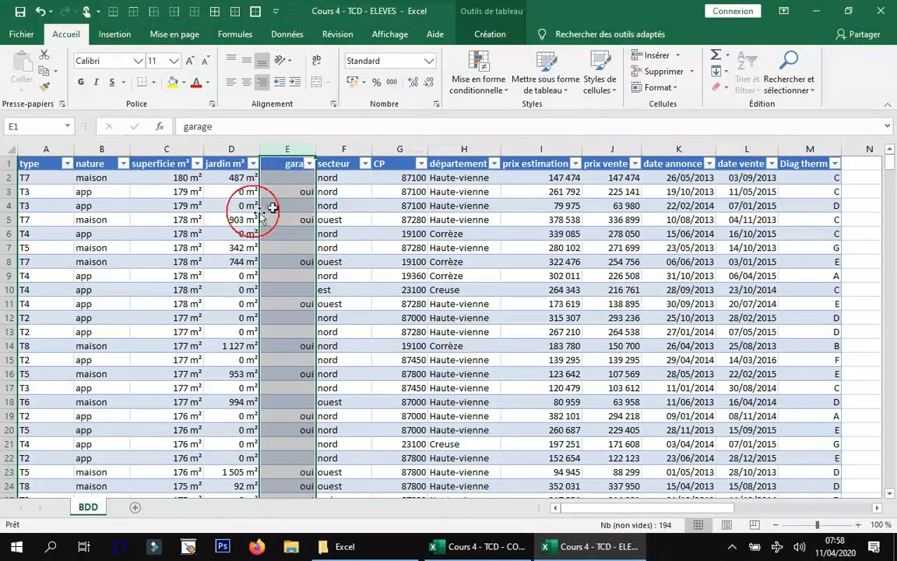
Left-align all the table's header cells, from type to Diag therm.
{"action": "left_click", "coordinate": [289, 163]}
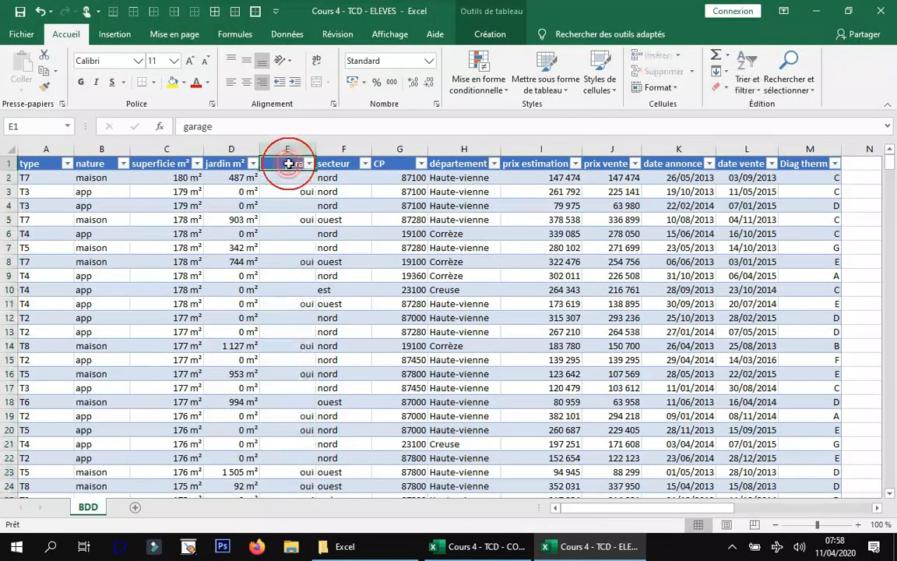
{"action": "left_click", "coordinate": [30, 166]}
{"action": "key", "text": "ctrl+shift+Right"}
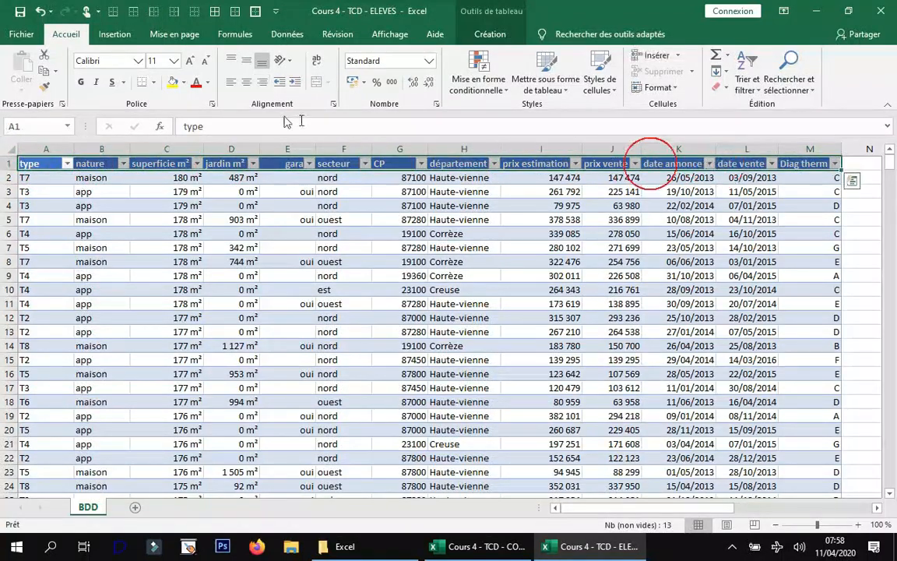
{"action": "left_click", "coordinate": [228, 84]}
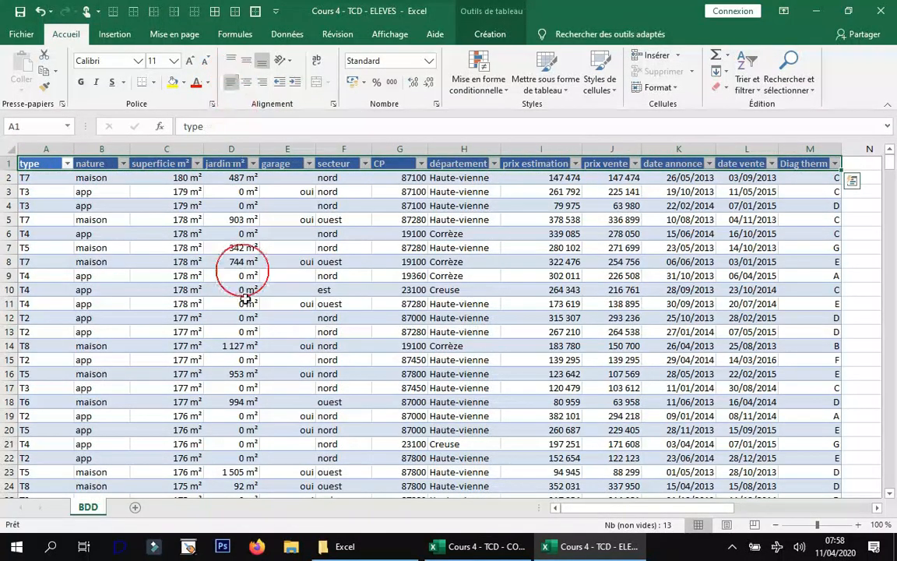
{"action": "left_click", "coordinate": [207, 234]}
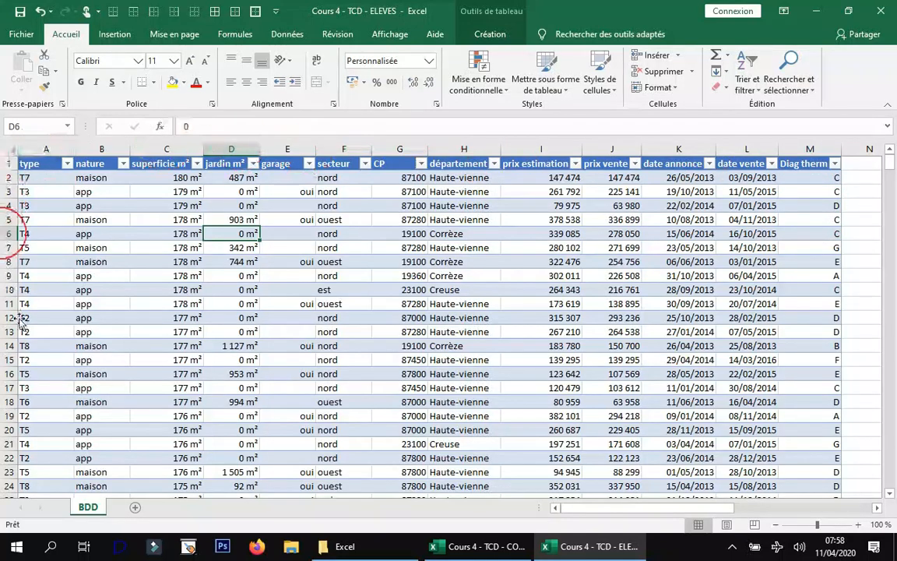
Auto-fit the widths of all table columns, from type to Diag therm, to their contents.
{"action": "left_click", "coordinate": [811, 149]}
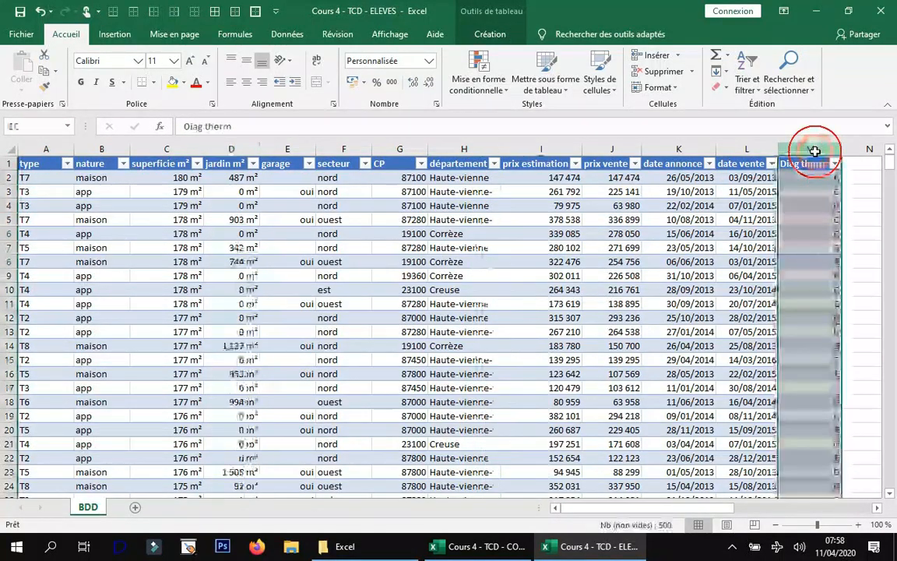
{"action": "left_click", "coordinate": [47, 148]}
{"action": "left_click_drag", "start_coordinate": [350, 149], "coordinate": [801, 154]}
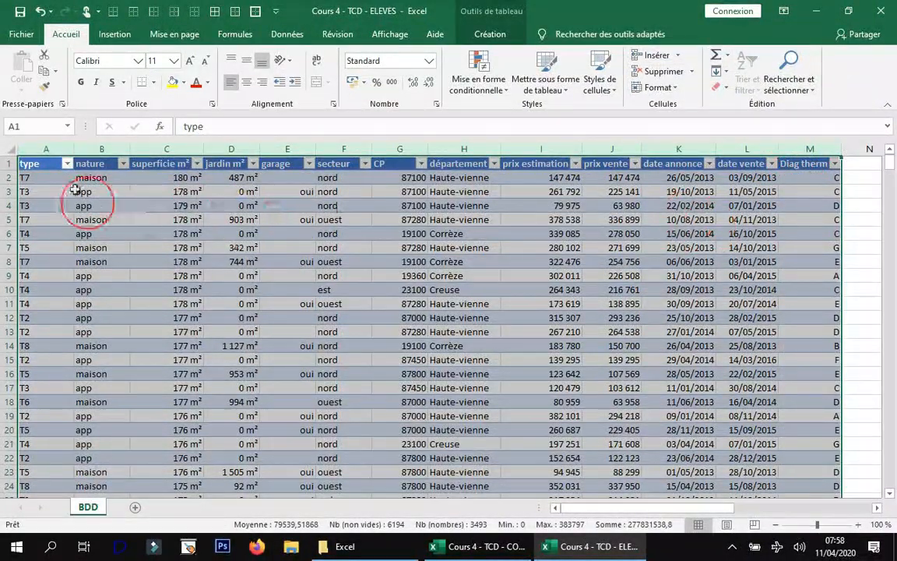
{"action": "left_click_drag", "start_coordinate": [198, 149], "coordinate": [209, 141]}
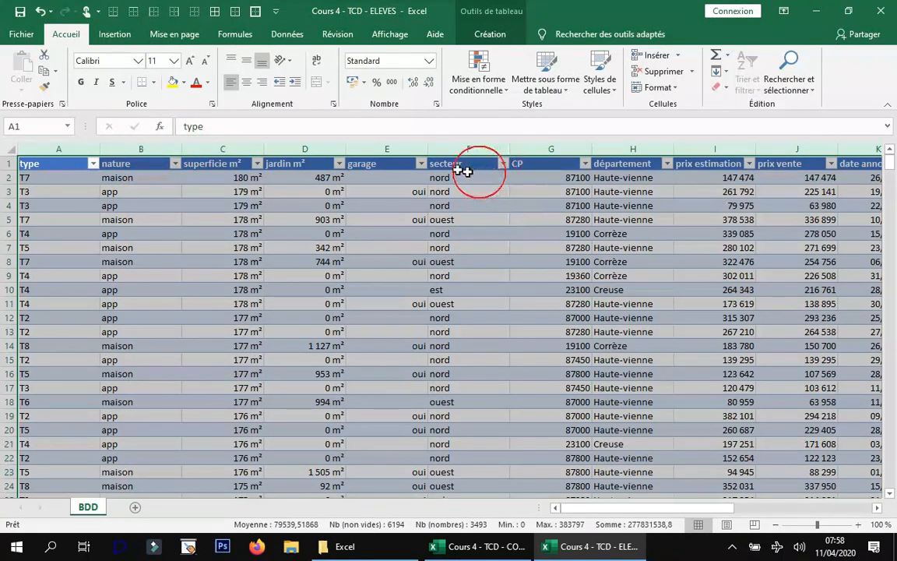
{"action": "double_click", "coordinate": [347, 149]}
{"action": "left_click", "coordinate": [373, 205]}
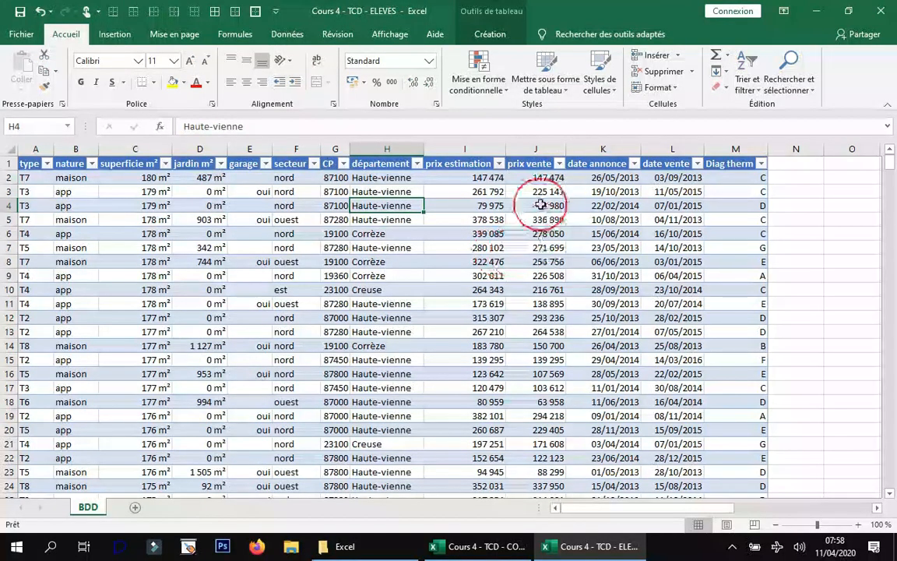
Examine the sort and filter choices offered for the Diag therm, type, jardin m² and date annonce columns.
{"action": "left_click", "coordinate": [763, 164]}
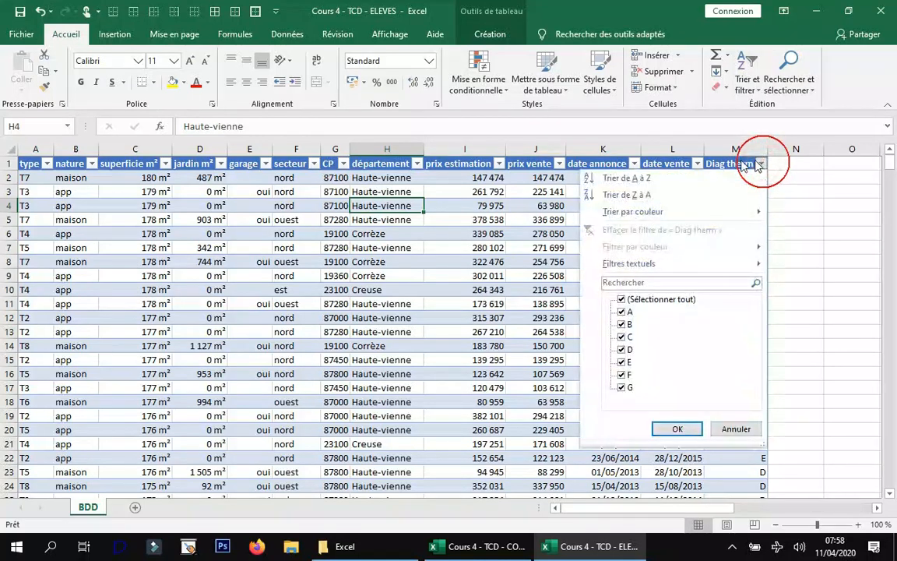
{"action": "left_click", "coordinate": [697, 166]}
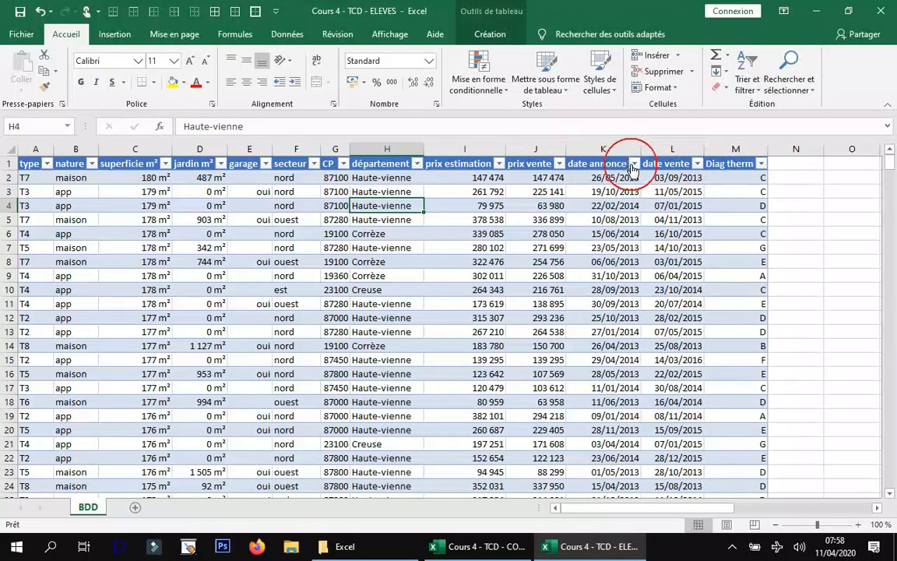
{"action": "left_click", "coordinate": [47, 164]}
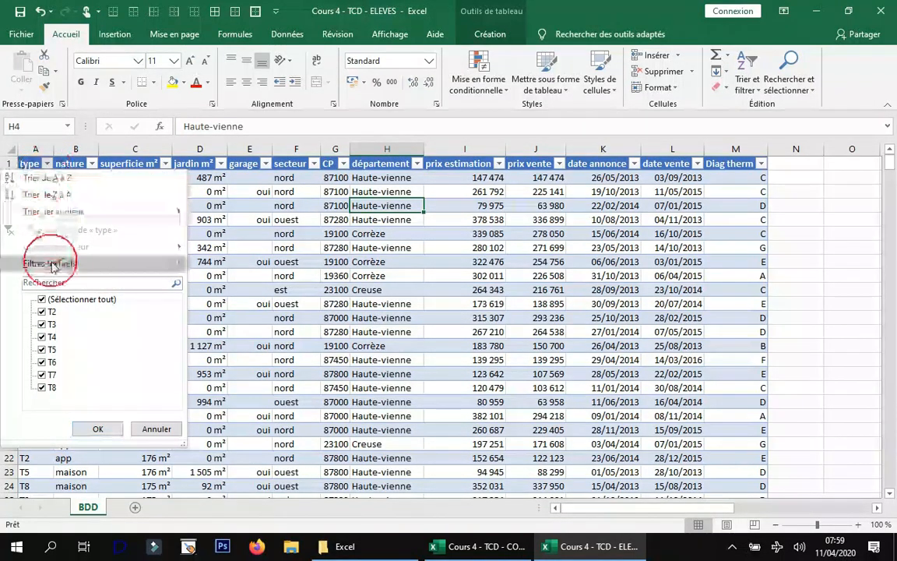
{"action": "left_click", "coordinate": [222, 164]}
{"action": "left_click", "coordinate": [221, 164]}
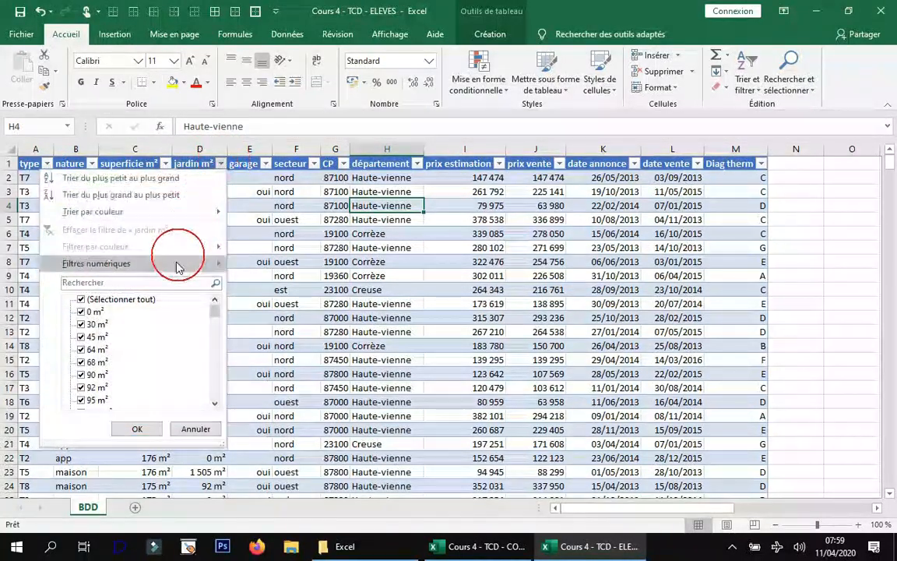
{"action": "left_click", "coordinate": [633, 164]}
{"action": "left_click", "coordinate": [633, 164]}
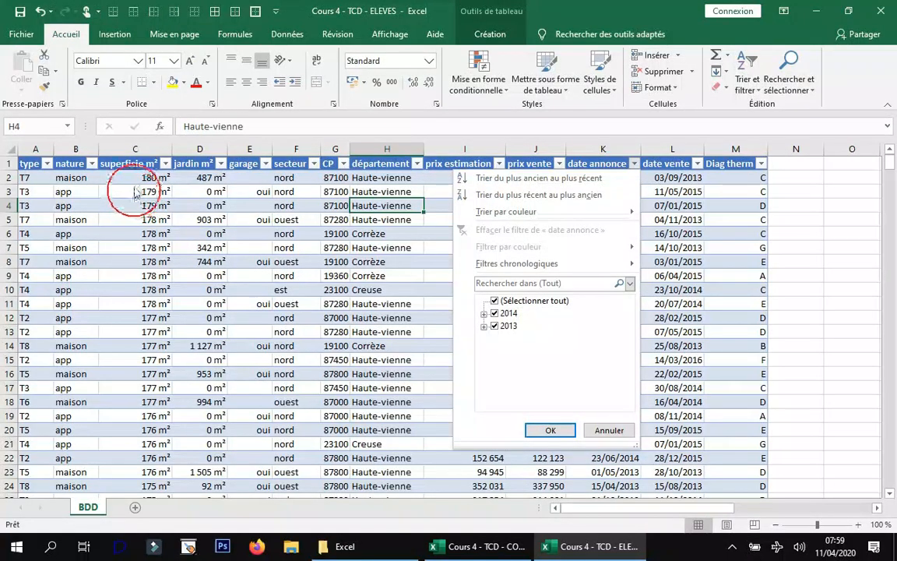
{"action": "left_click", "coordinate": [121, 165]}
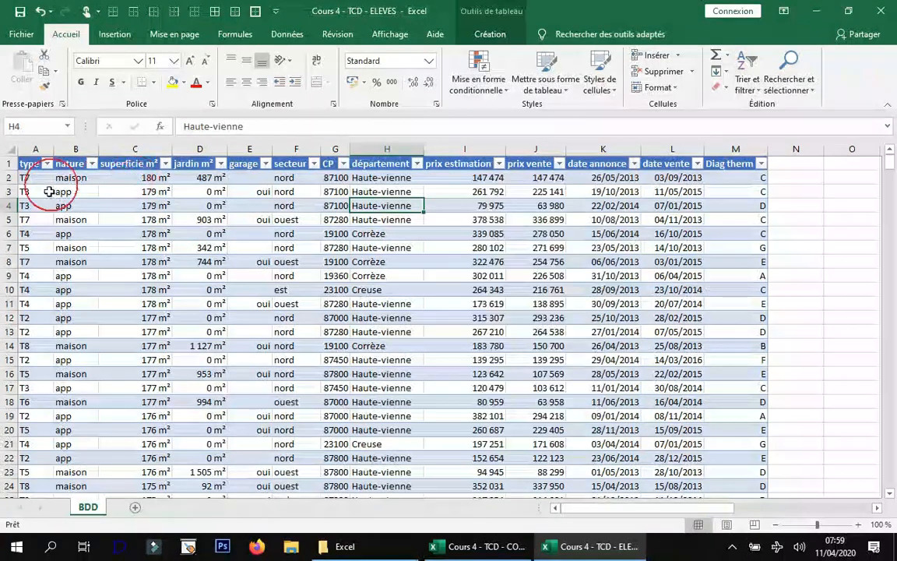
Filter the nature column to show only maison, and clear that filter.
{"action": "left_click", "coordinate": [91, 164]}
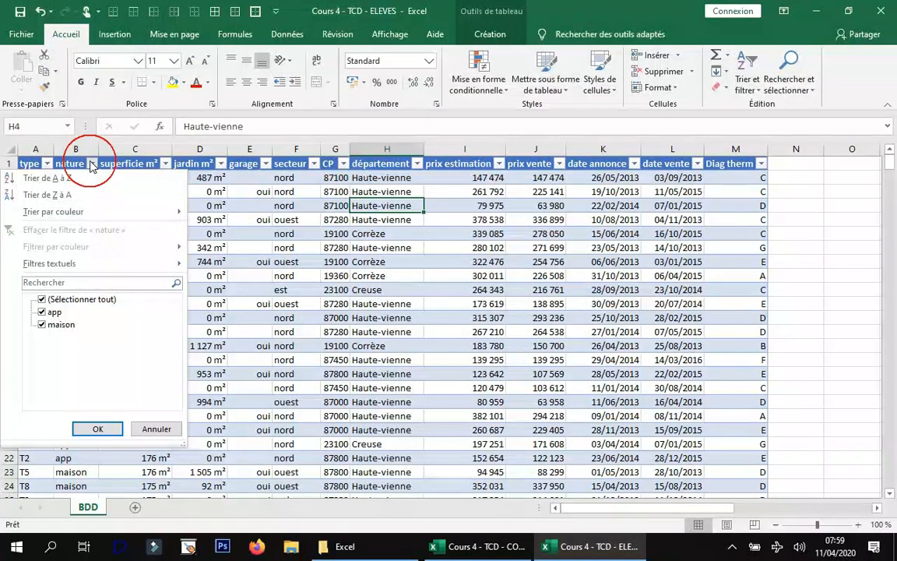
{"action": "left_click", "coordinate": [42, 324]}
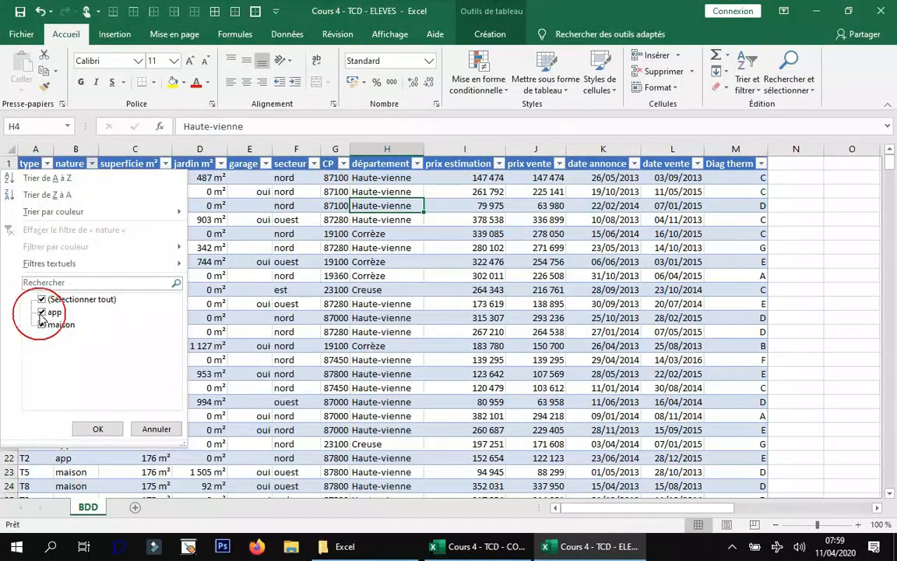
{"action": "left_click", "coordinate": [42, 312]}
{"action": "left_click", "coordinate": [102, 426]}
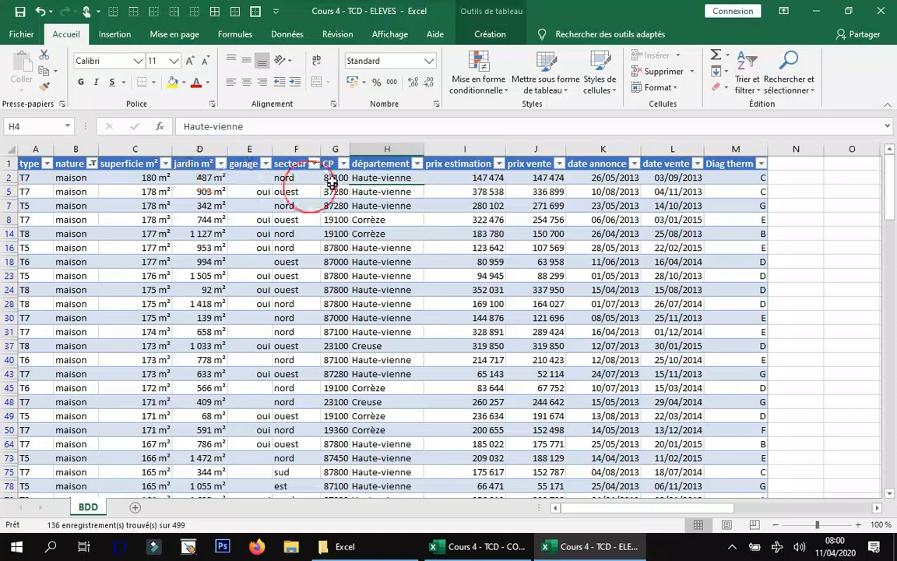
{"action": "left_click", "coordinate": [92, 164]}
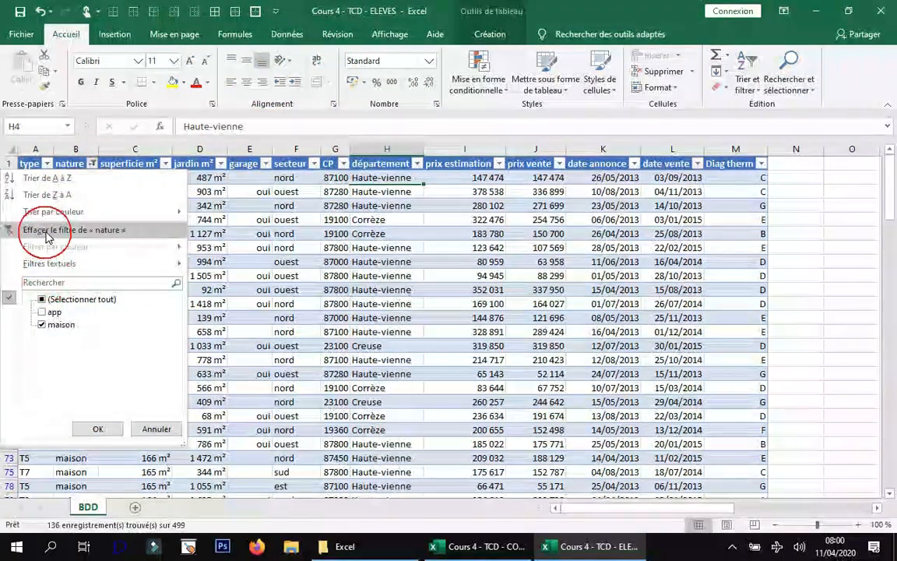
{"action": "left_click", "coordinate": [46, 232]}
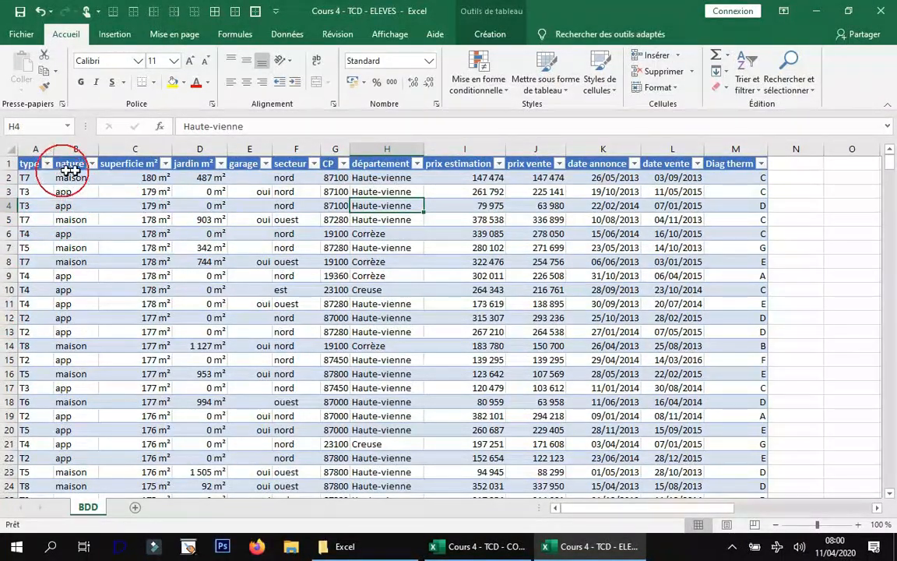
Filter the table to rows with app in the nature column and oui in the garage column.
{"action": "left_click", "coordinate": [90, 165]}
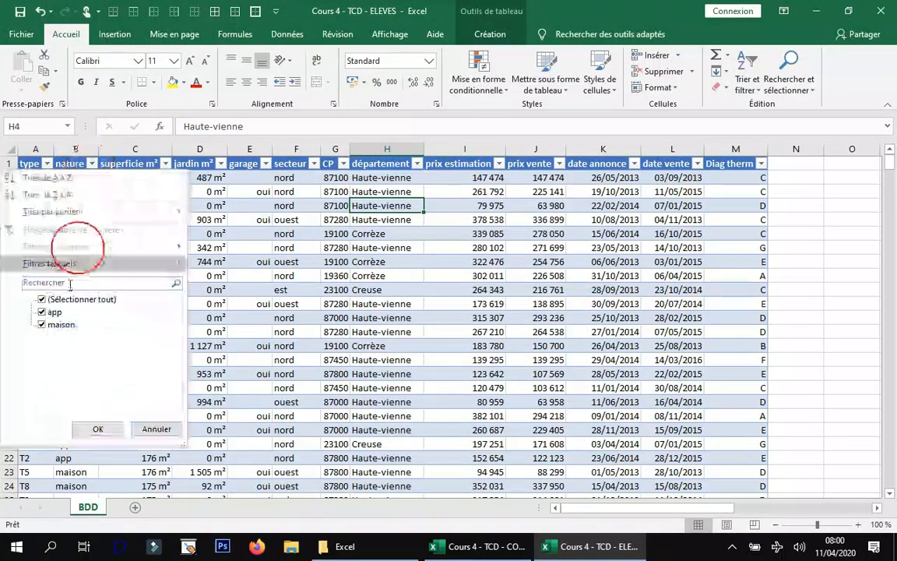
{"action": "left_click", "coordinate": [42, 324]}
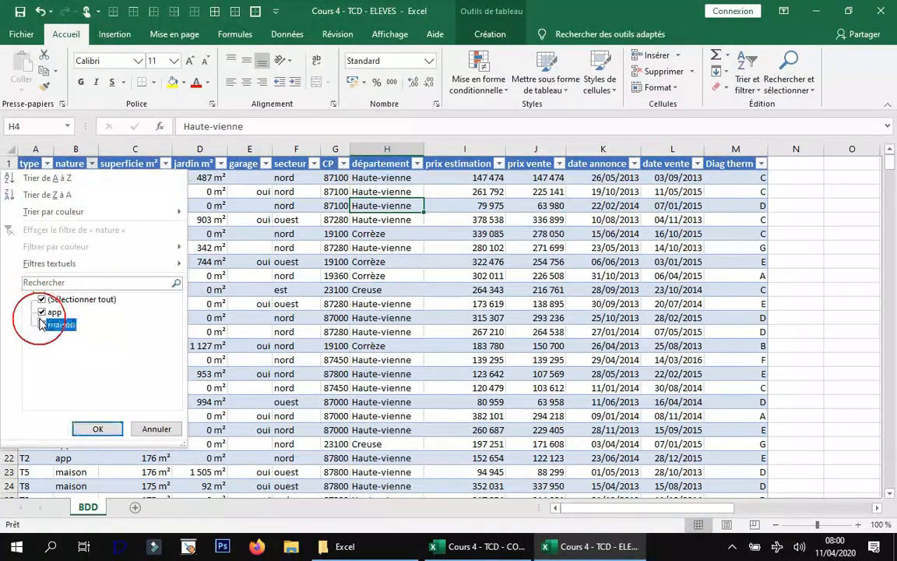
{"action": "left_click", "coordinate": [97, 428]}
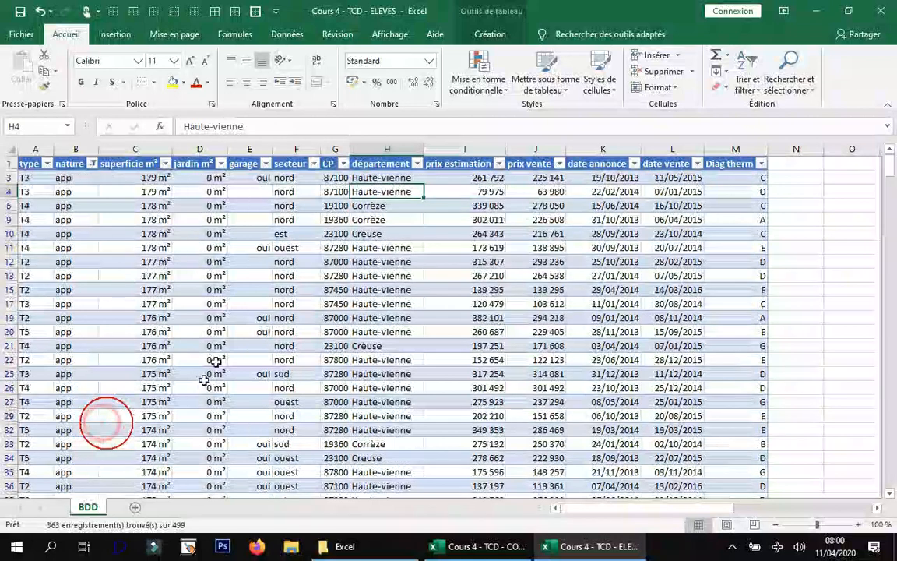
{"action": "left_click", "coordinate": [266, 163]}
{"action": "left_click", "coordinate": [125, 323]}
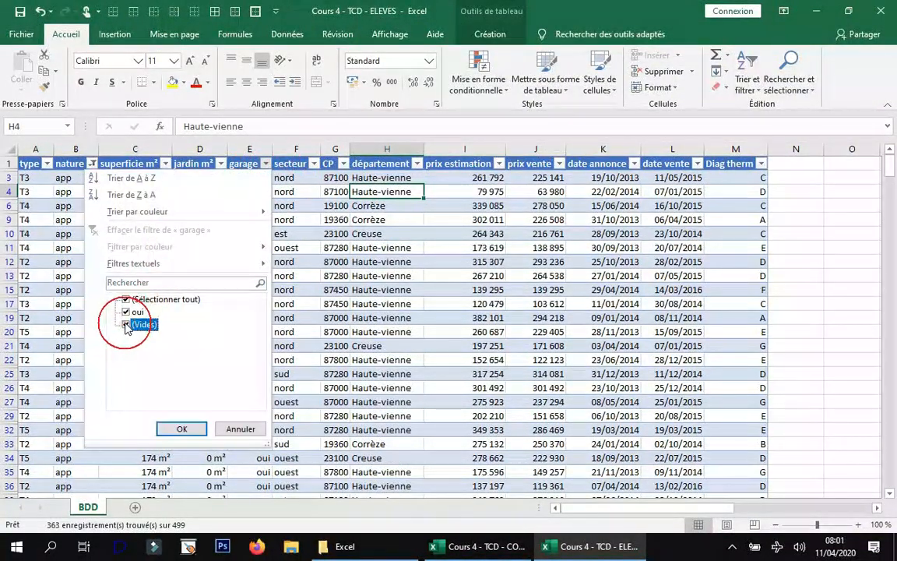
{"action": "left_click", "coordinate": [182, 426]}
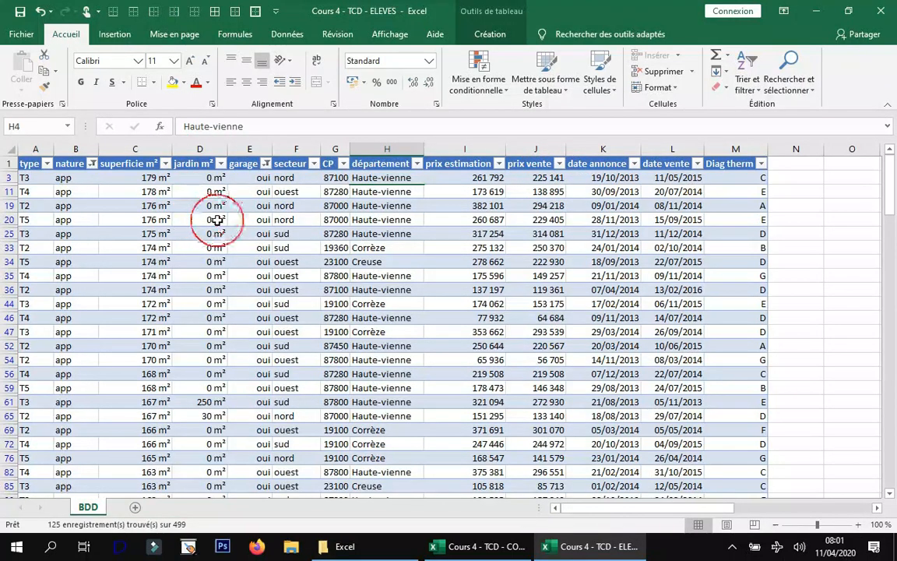
Clear all active filters from the table at once and display the table's design options.
{"action": "left_click", "coordinate": [300, 34]}
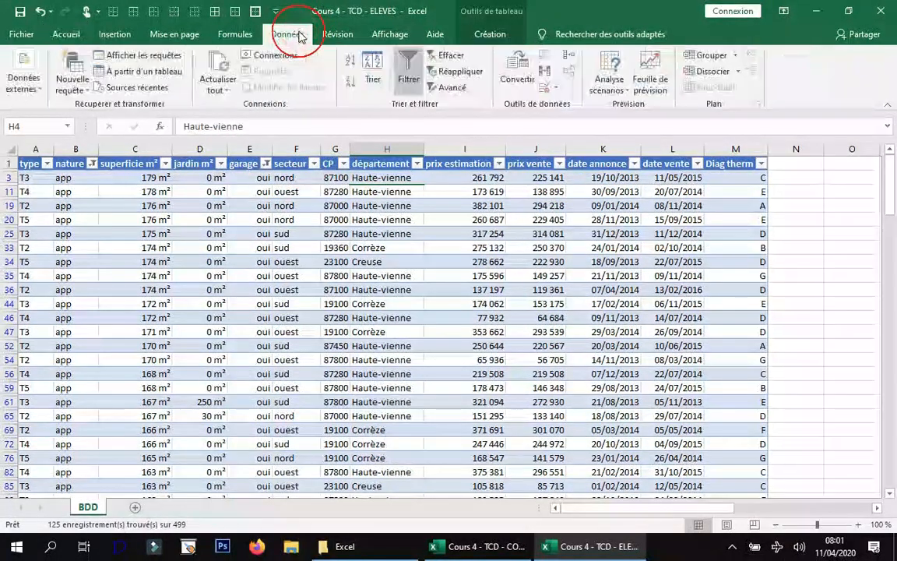
{"action": "left_click", "coordinate": [453, 54]}
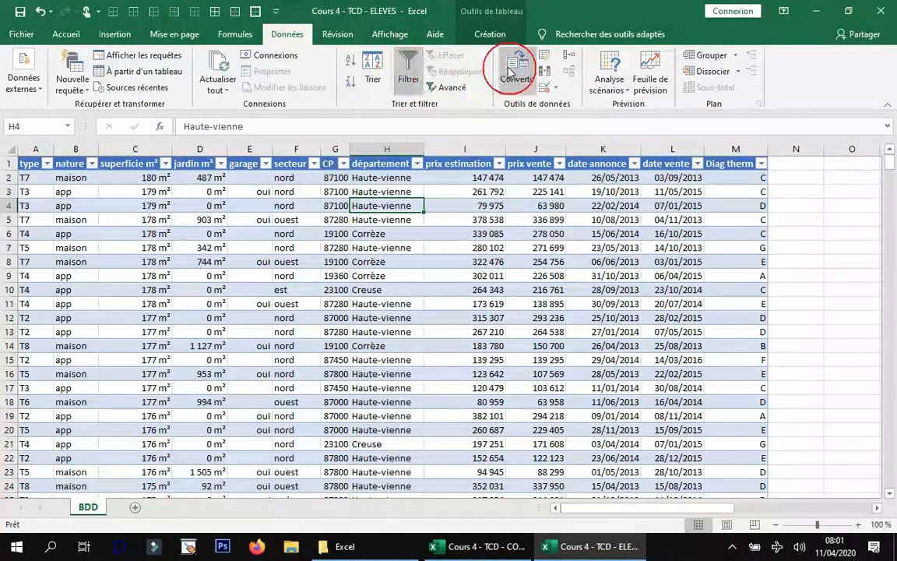
{"action": "left_click", "coordinate": [490, 35]}
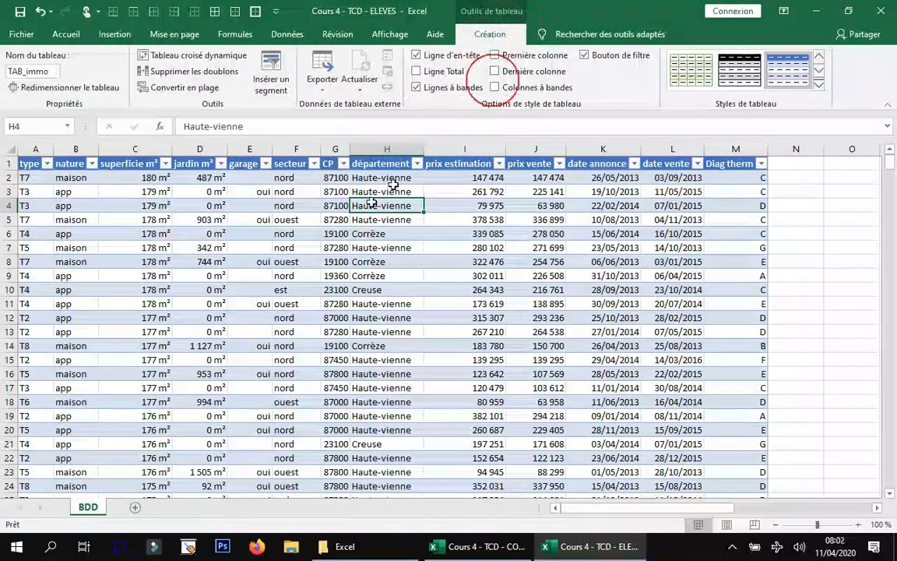
{"action": "left_click", "coordinate": [239, 207]}
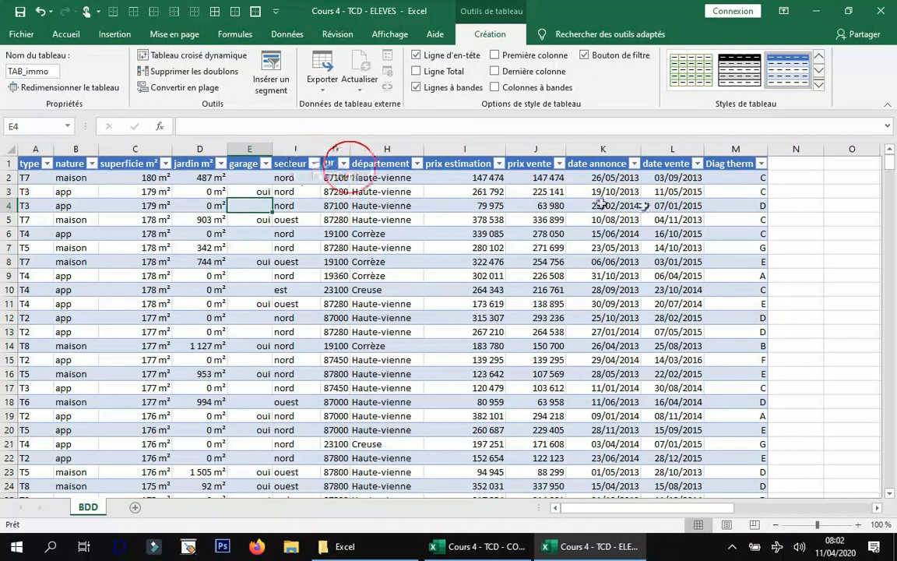
Apply a text filter to the département column for values containing "vie", and clear that filter.
{"action": "left_click", "coordinate": [417, 163]}
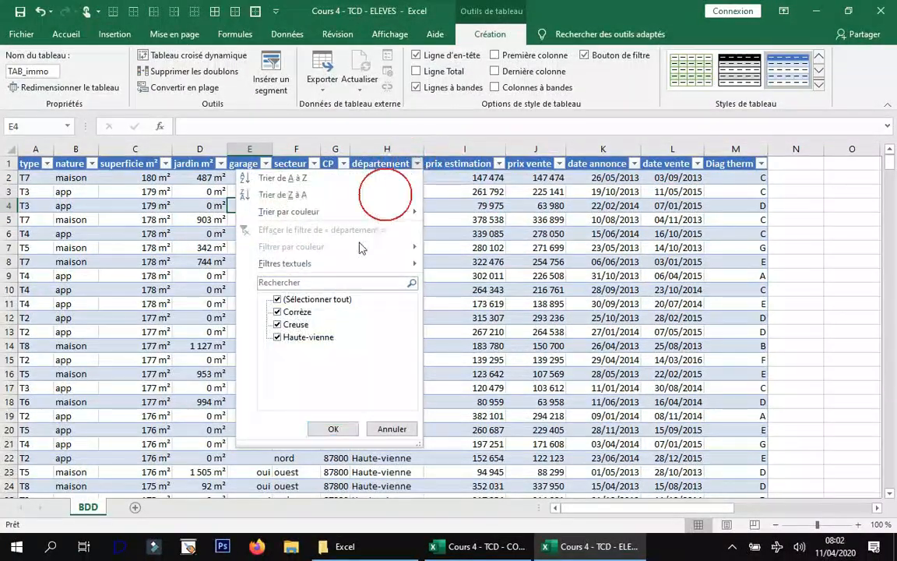
{"action": "mouse_move", "coordinate": [337, 265]}
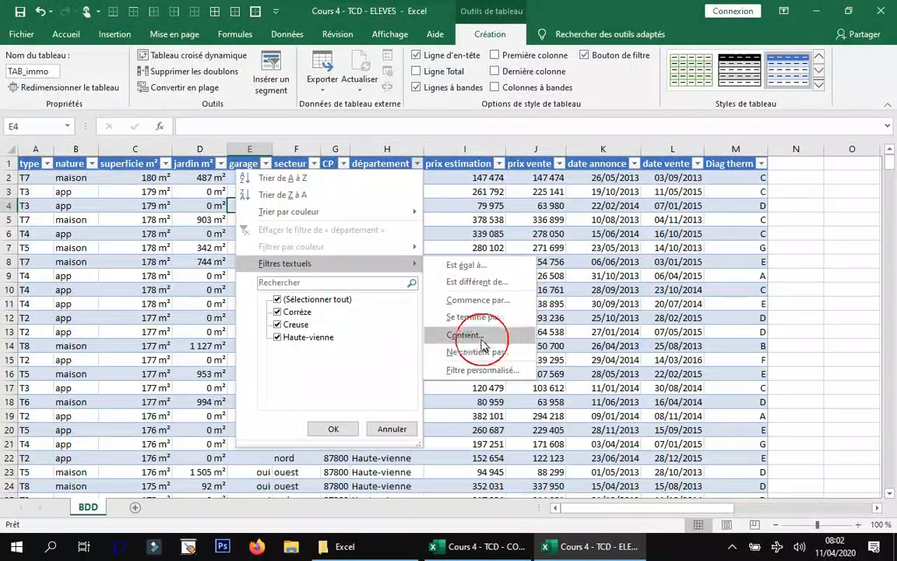
{"action": "left_click", "coordinate": [481, 339]}
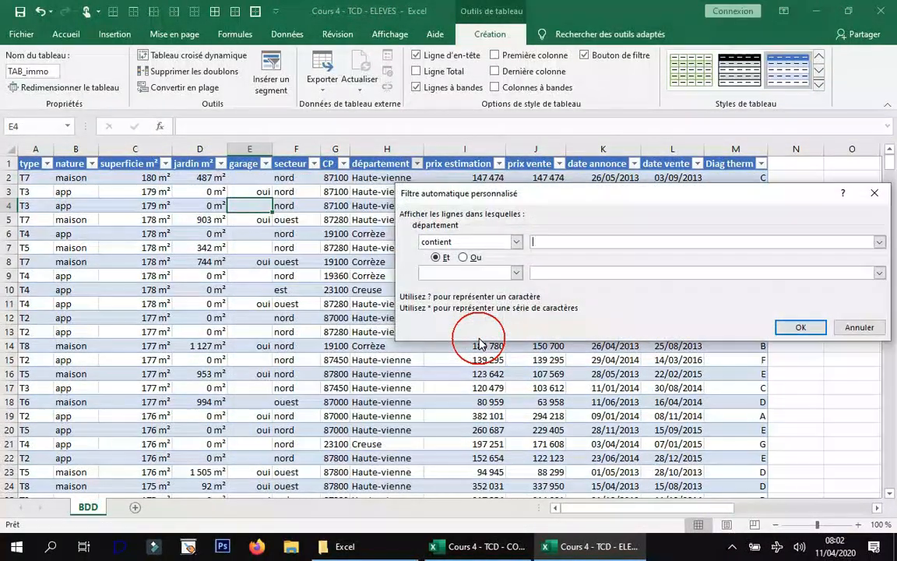
{"action": "left_click", "coordinate": [592, 272]}
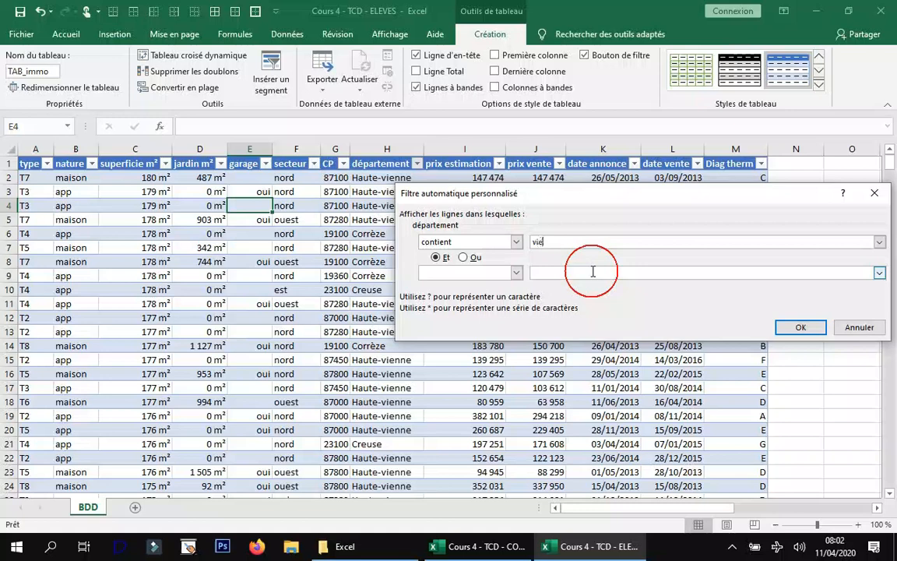
{"action": "left_click", "coordinate": [796, 327]}
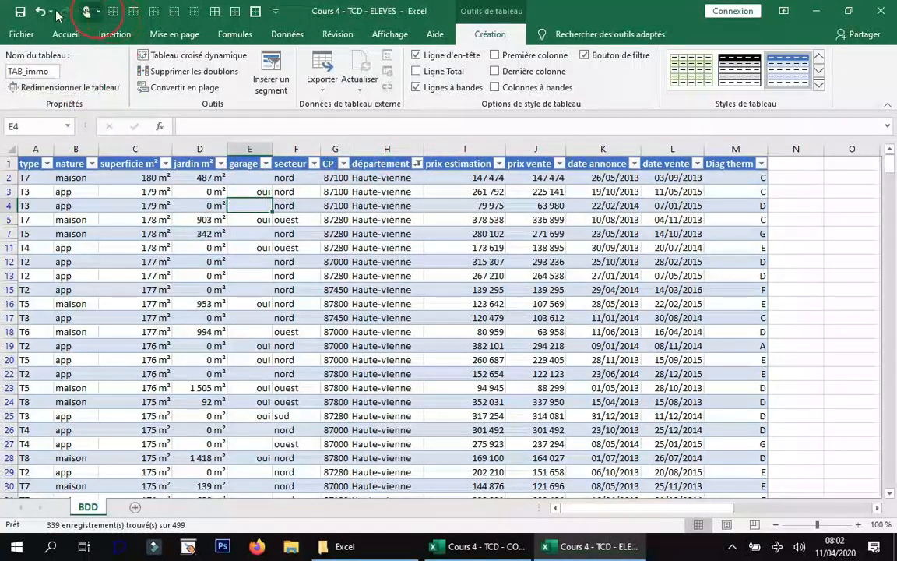
{"action": "left_click", "coordinate": [419, 165]}
{"action": "left_click", "coordinate": [337, 229]}
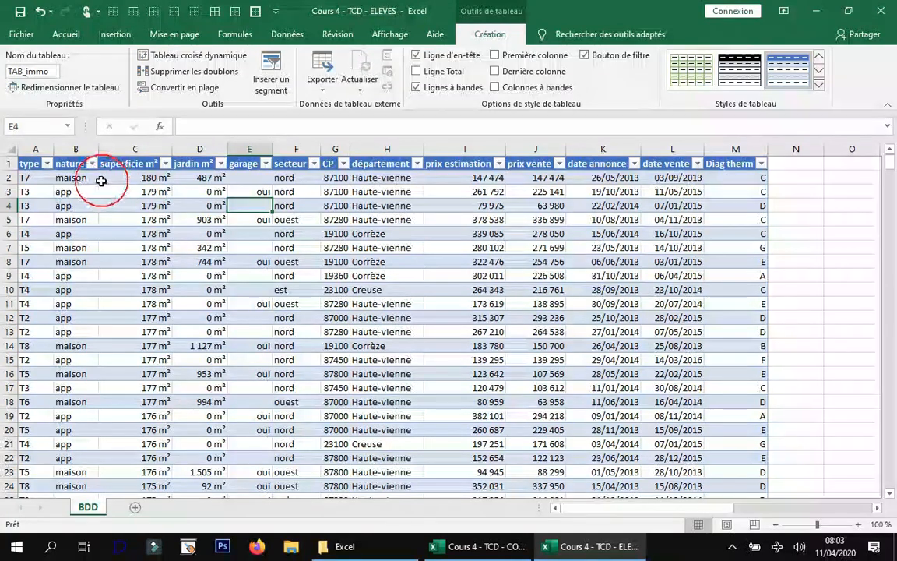
Apply a number filter to the superficie m² column for values greater than 100.
{"action": "left_click", "coordinate": [165, 163]}
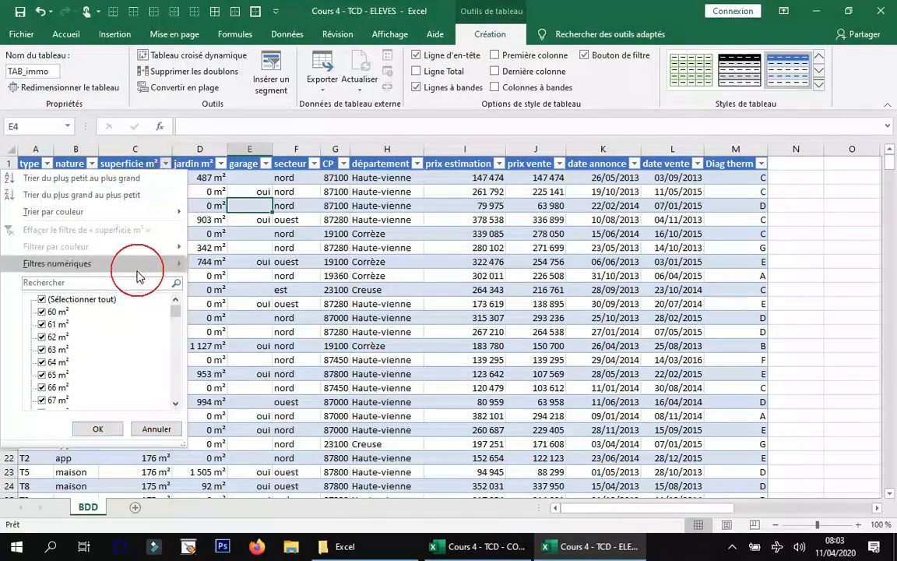
{"action": "mouse_move", "coordinate": [137, 275]}
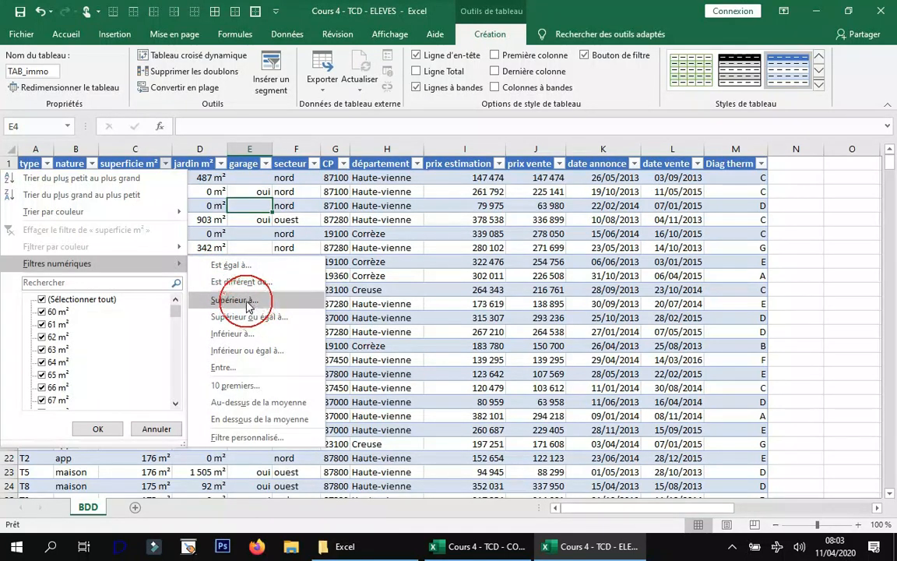
{"action": "left_click", "coordinate": [234, 301]}
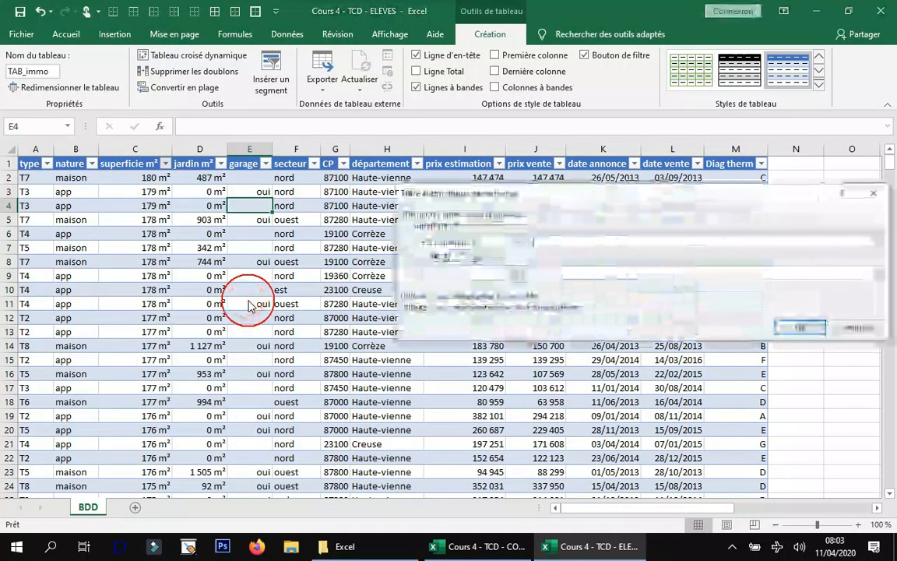
{"action": "type", "text": "100"}
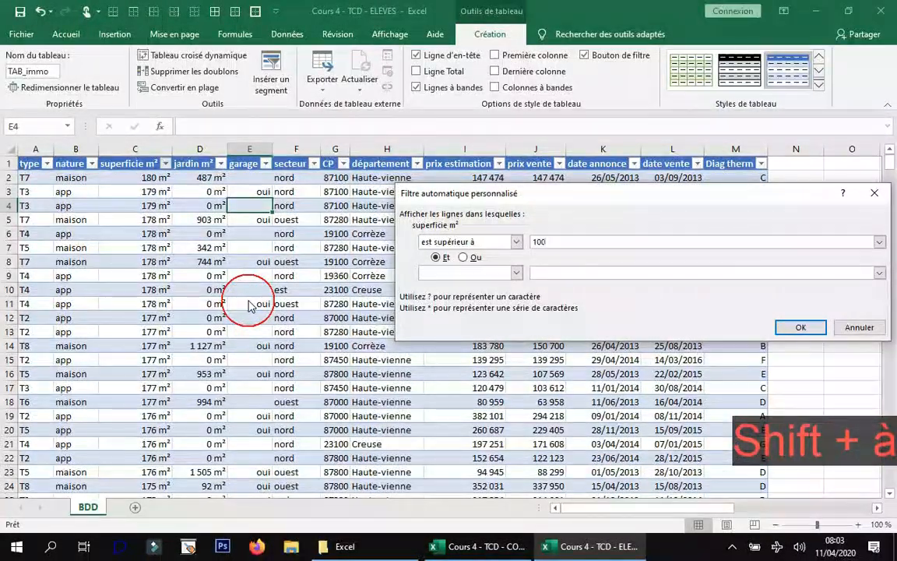
{"action": "key", "text": "Return"}
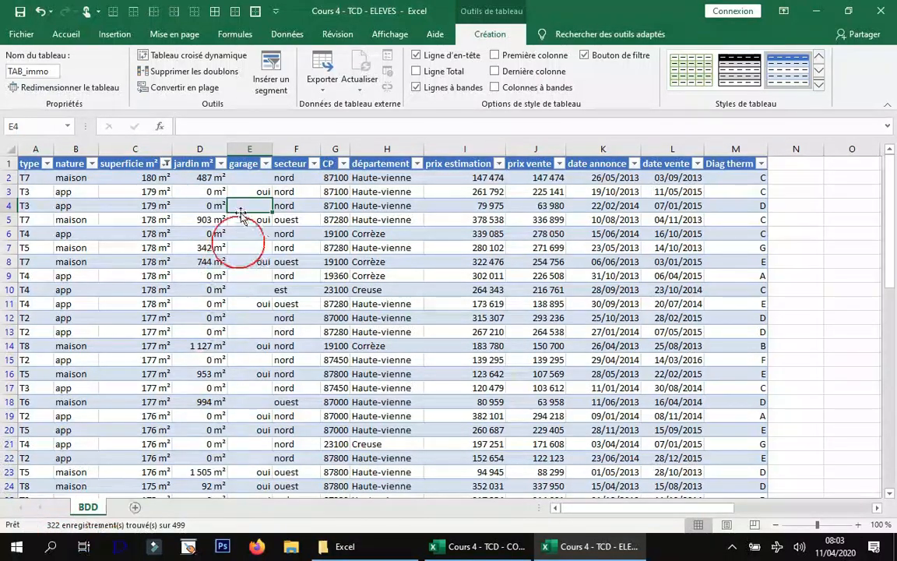
Filter the nature column to show only app, and reopen its filter list without changing it.
{"action": "left_click", "coordinate": [92, 163]}
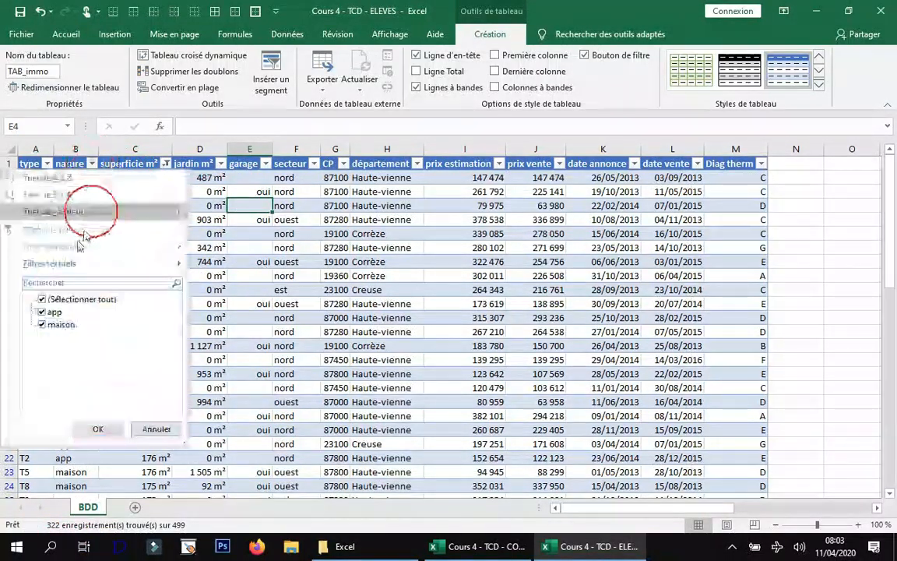
{"action": "left_click", "coordinate": [43, 326]}
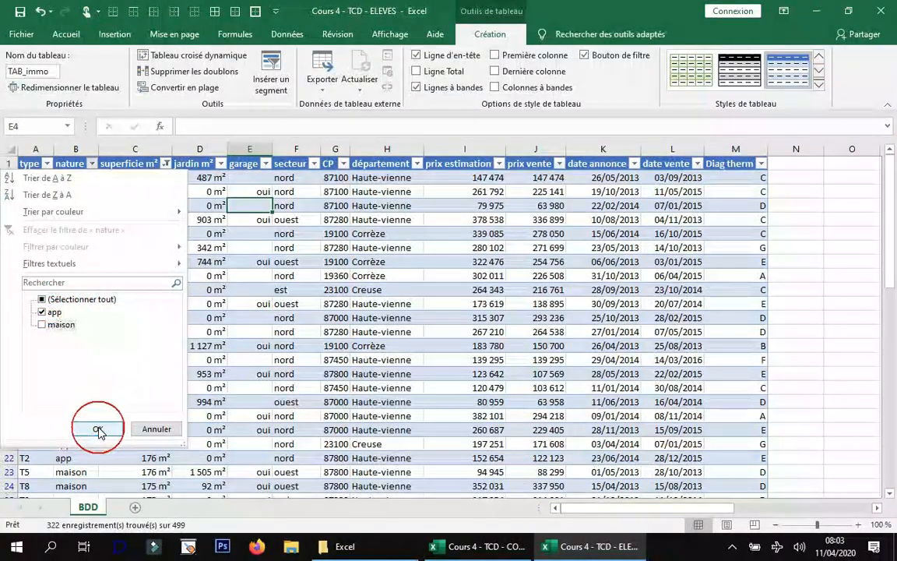
{"action": "left_click", "coordinate": [97, 429]}
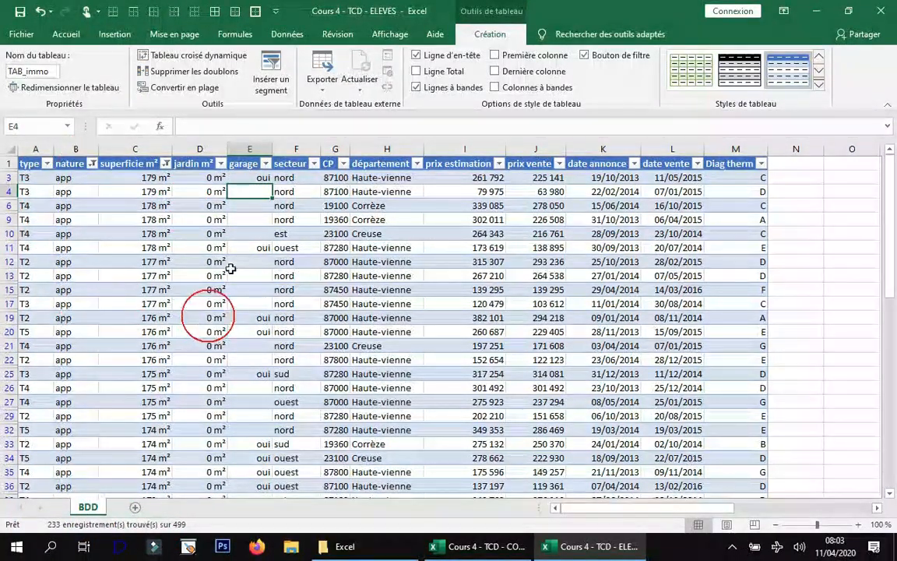
{"action": "left_click", "coordinate": [88, 161]}
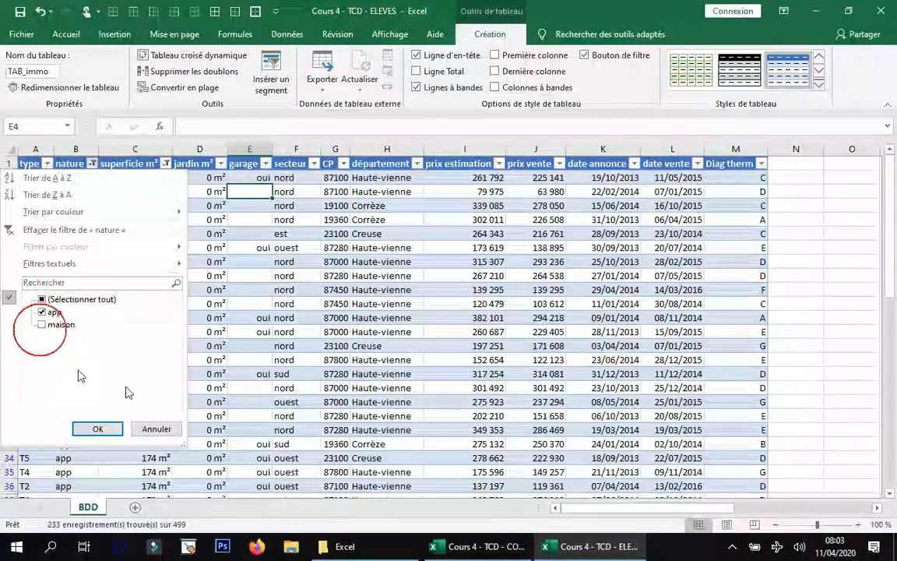
{"action": "left_click", "coordinate": [173, 431]}
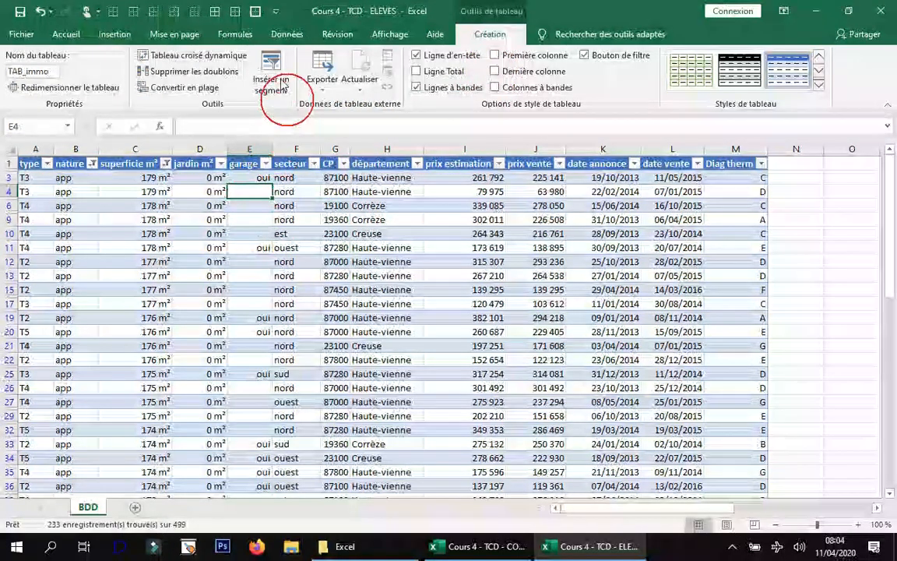
Insert slicers for the type, nature and secteur columns and spread them apart over the table.
{"action": "left_click", "coordinate": [274, 81]}
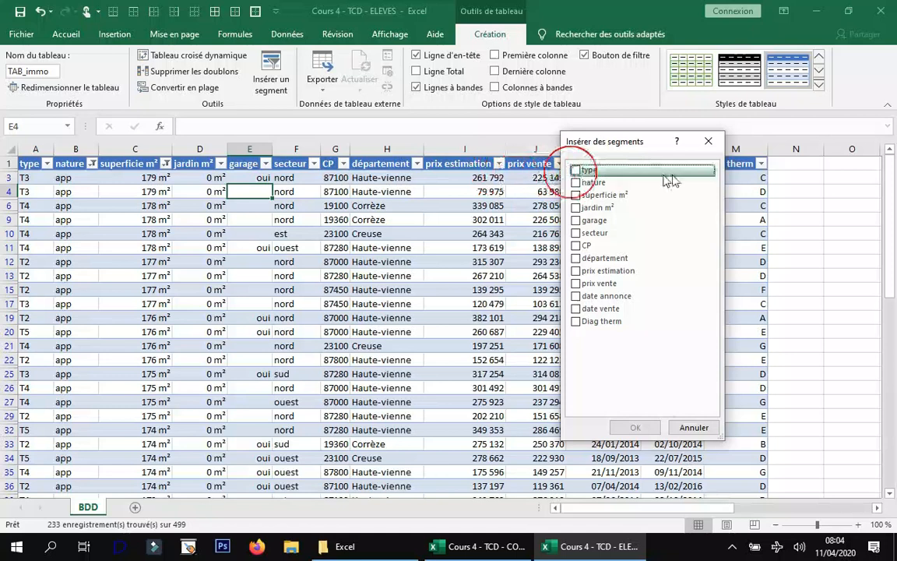
{"action": "left_click", "coordinate": [580, 183]}
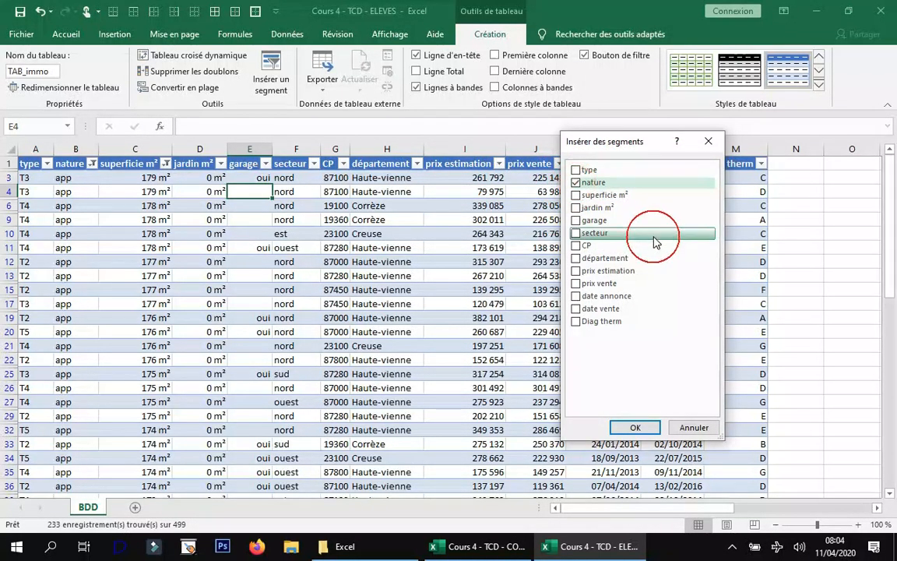
{"action": "left_click", "coordinate": [575, 234]}
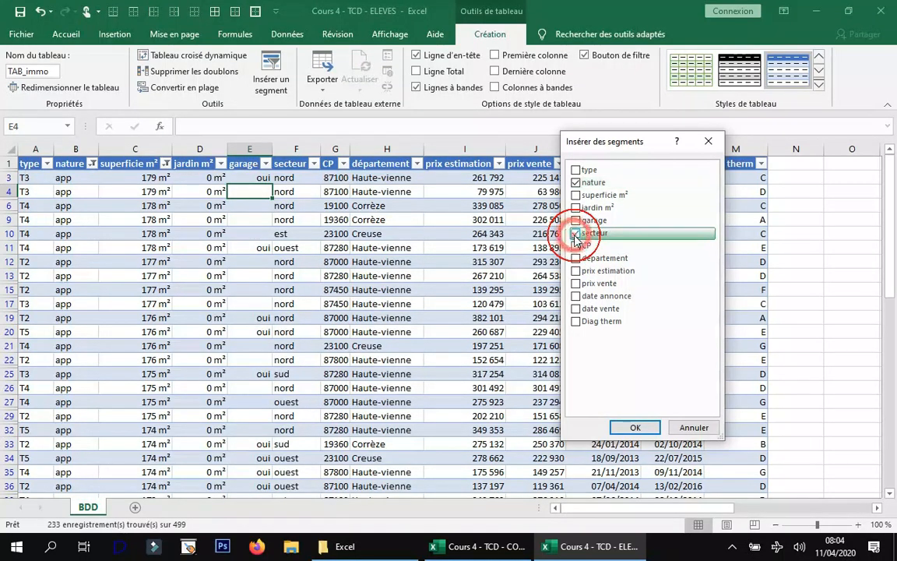
{"action": "left_click", "coordinate": [576, 170]}
{"action": "left_click", "coordinate": [634, 427]}
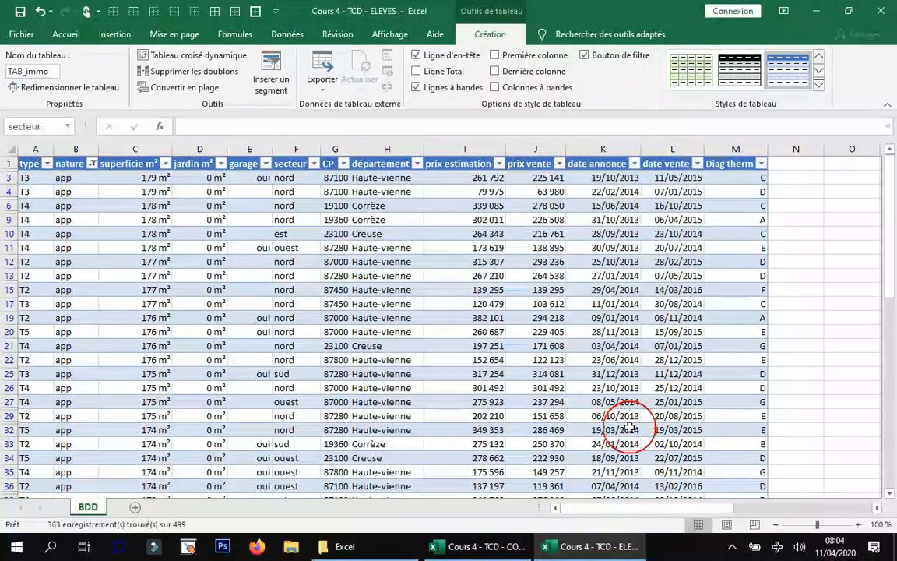
{"action": "left_click_drag", "start_coordinate": [457, 280], "coordinate": [603, 208]}
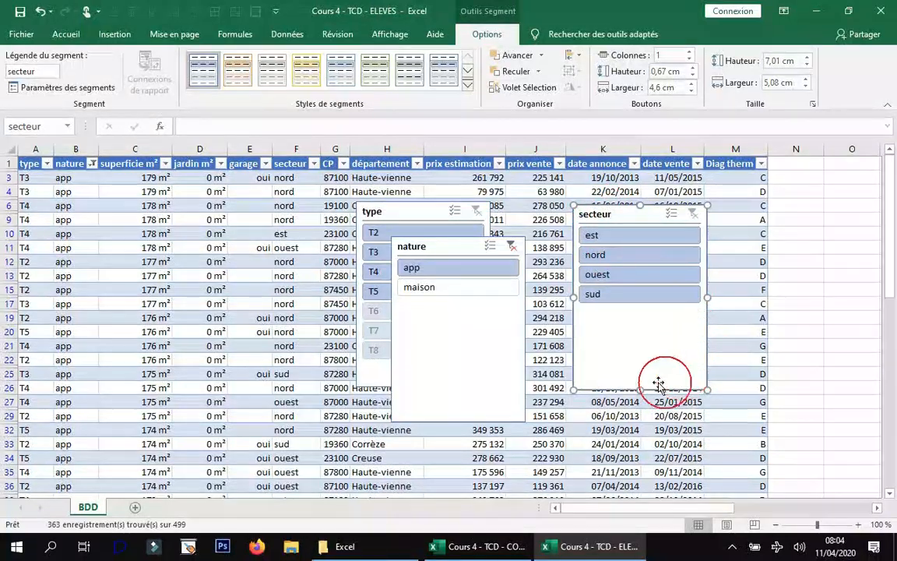
{"action": "left_click_drag", "start_coordinate": [415, 246], "coordinate": [753, 190]}
Switch the nature slicer between maison and app, ending with only maison selected.
{"action": "left_click", "coordinate": [744, 230]}
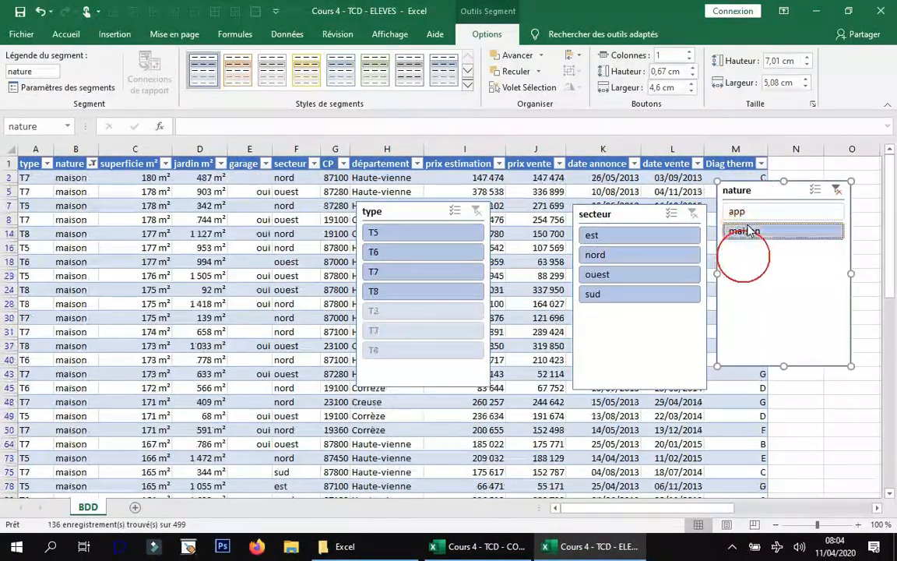
{"action": "left_click", "coordinate": [748, 213]}
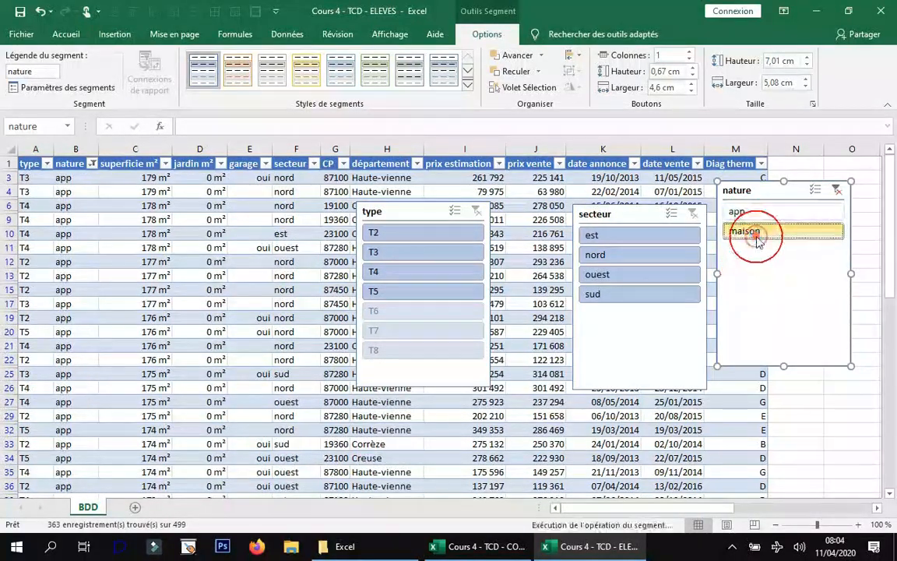
{"action": "left_click", "coordinate": [760, 229]}
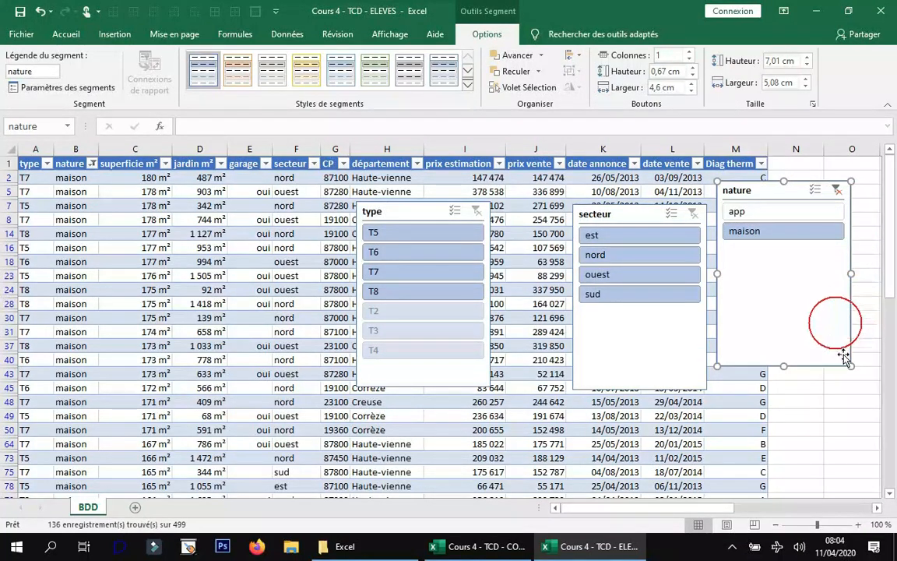
Shrink the nature slicer to about 3.36 cm wide and the secteur slicer to about 2.7 cm wide, stacking them beside the Diag therm column.
{"action": "left_click_drag", "start_coordinate": [851, 366], "coordinate": [802, 260]}
{"action": "left_click_drag", "start_coordinate": [736, 196], "coordinate": [800, 171]}
{"action": "left_click", "coordinate": [695, 378]}
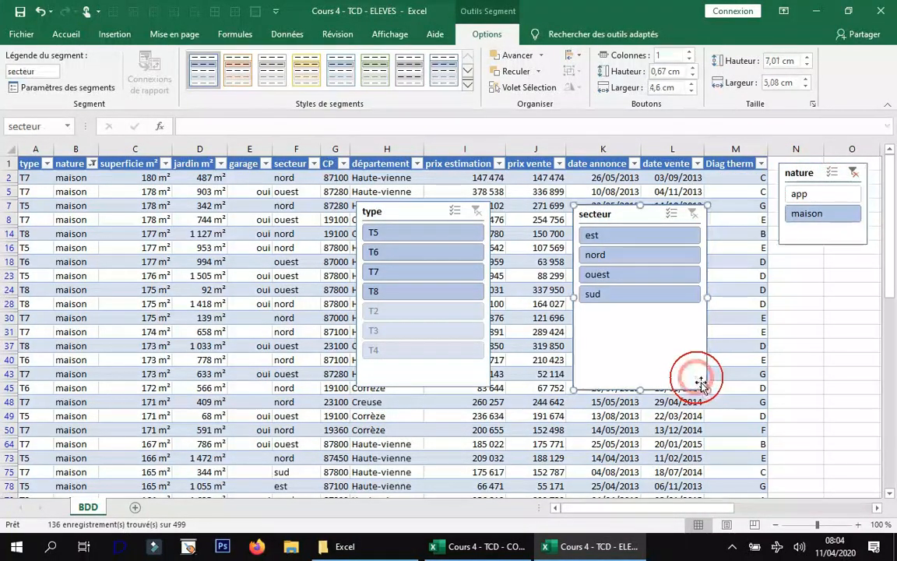
{"action": "left_click_drag", "start_coordinate": [706, 388], "coordinate": [644, 341]}
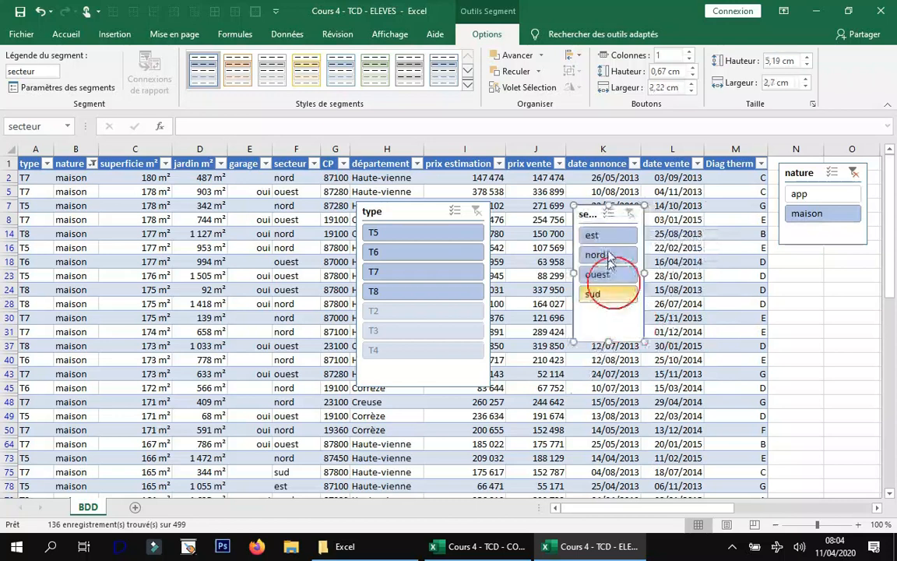
{"action": "left_click_drag", "start_coordinate": [586, 216], "coordinate": [792, 262]}
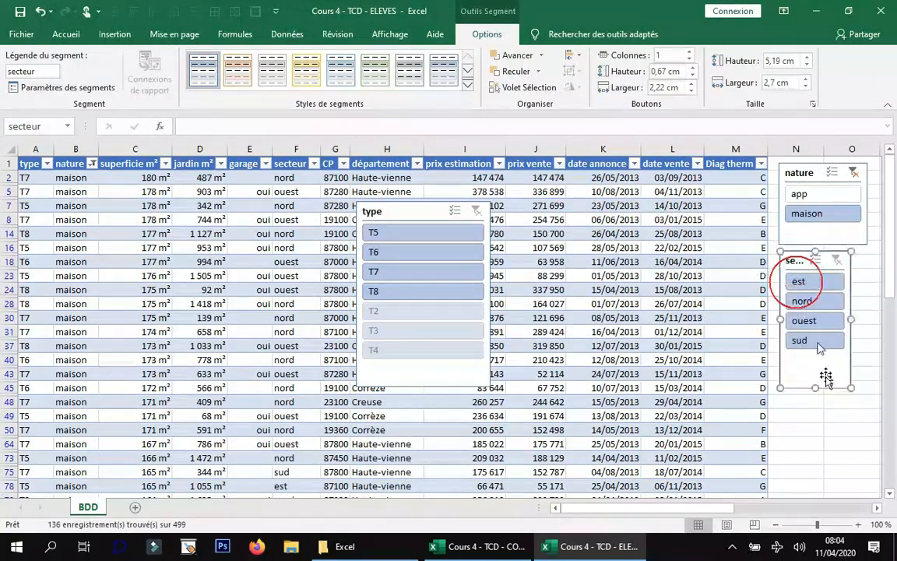
{"action": "left_click_drag", "start_coordinate": [816, 387], "coordinate": [817, 359]}
Reduce the nature slicer's height and move the secteur slicer up directly beneath it.
{"action": "left_click", "coordinate": [817, 238]}
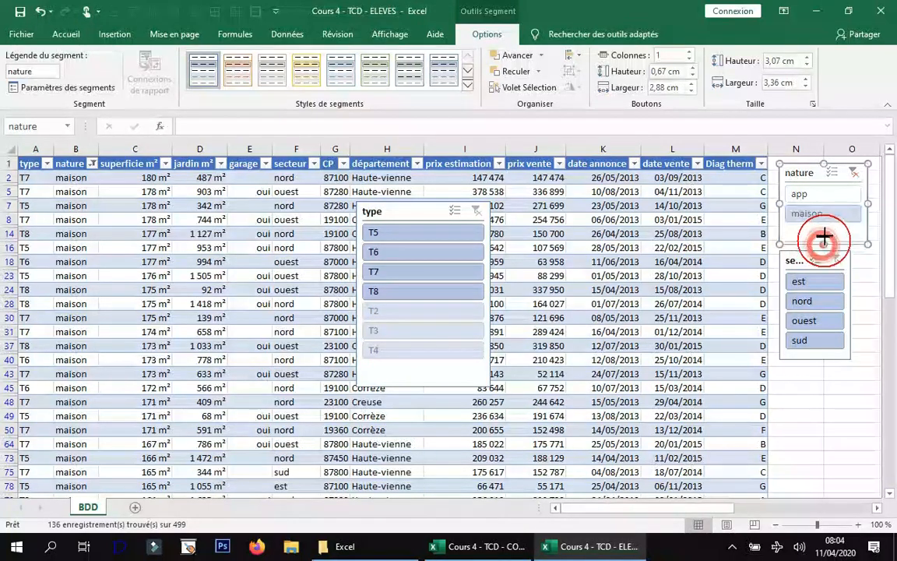
{"action": "left_click_drag", "start_coordinate": [824, 228], "coordinate": [823, 227]}
{"action": "left_click_drag", "start_coordinate": [793, 260], "coordinate": [794, 240]}
Resize the type slicer to about 2.36 cm wide and 6.67 cm high, and place it below the secteur slicer.
{"action": "left_click_drag", "start_coordinate": [437, 221], "coordinate": [680, 302]}
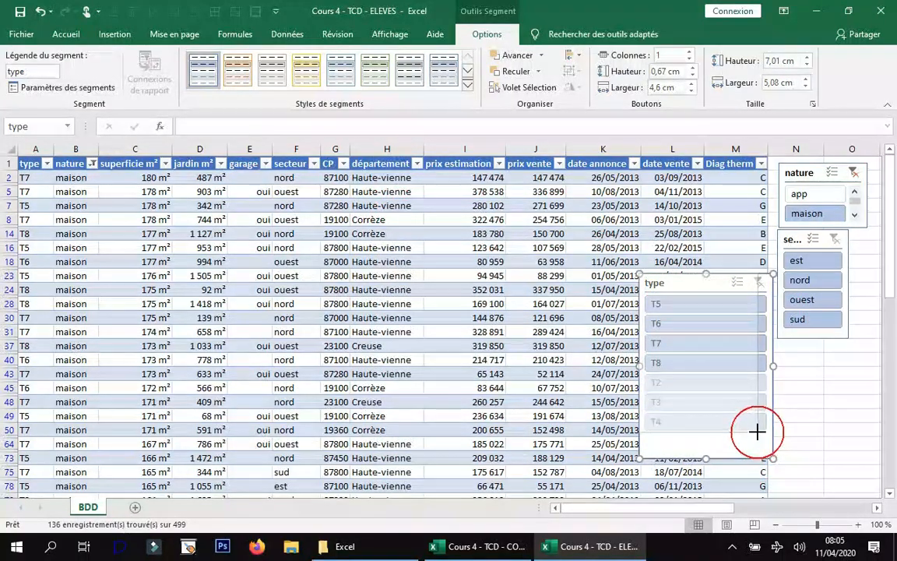
{"action": "left_click_drag", "start_coordinate": [755, 434], "coordinate": [703, 458]}
{"action": "left_click_drag", "start_coordinate": [646, 281], "coordinate": [792, 343]}
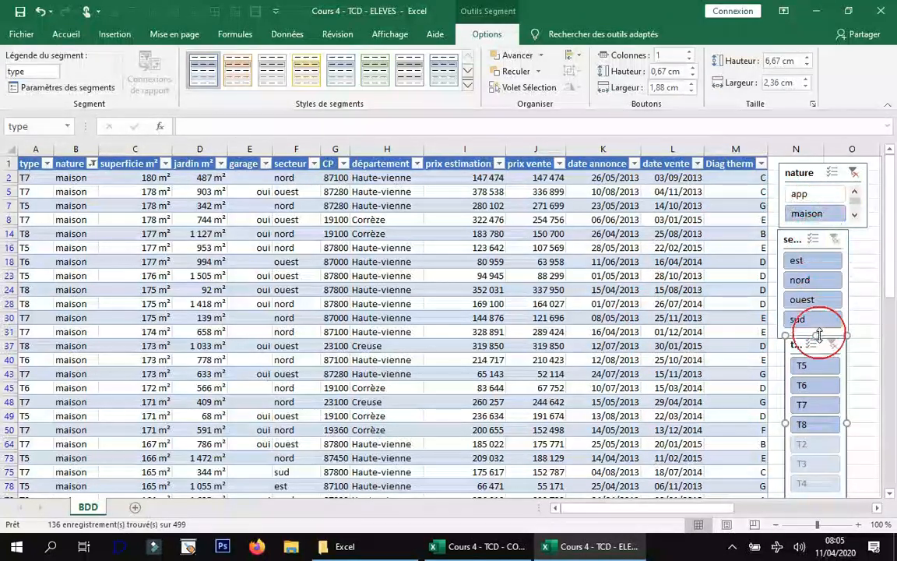
Filter the table with the slicers to secteur ouest and types T7 and T8 together.
{"action": "left_click", "coordinate": [813, 302]}
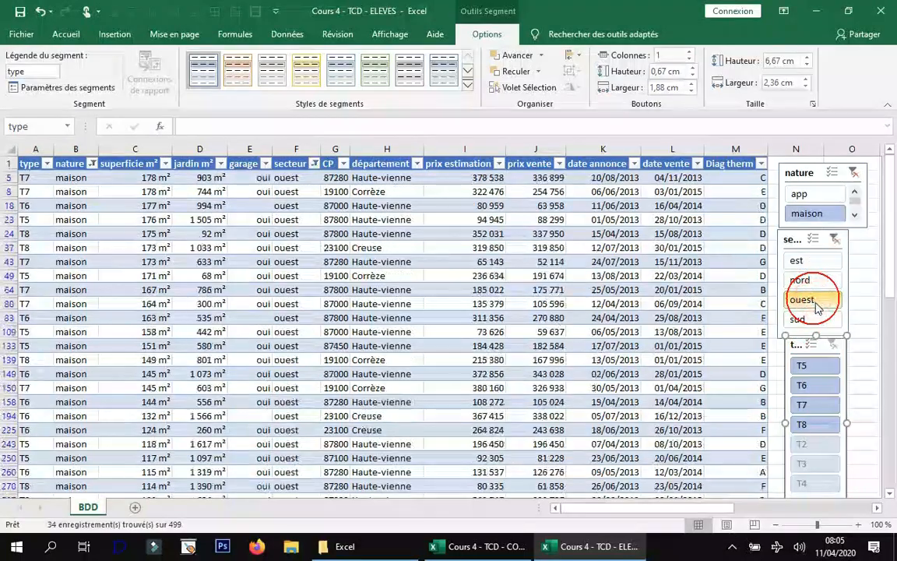
{"action": "left_click", "coordinate": [814, 402]}
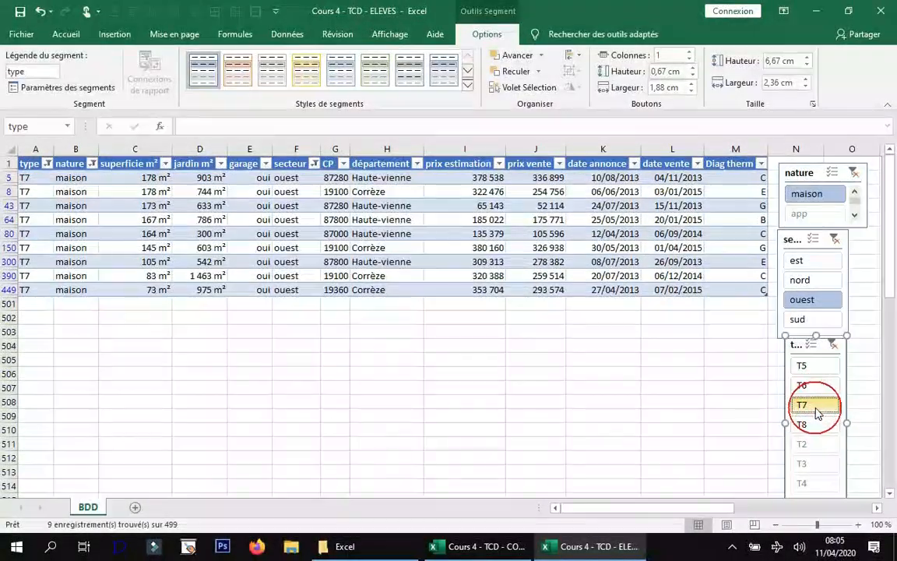
{"action": "key", "text": "ctrl"}
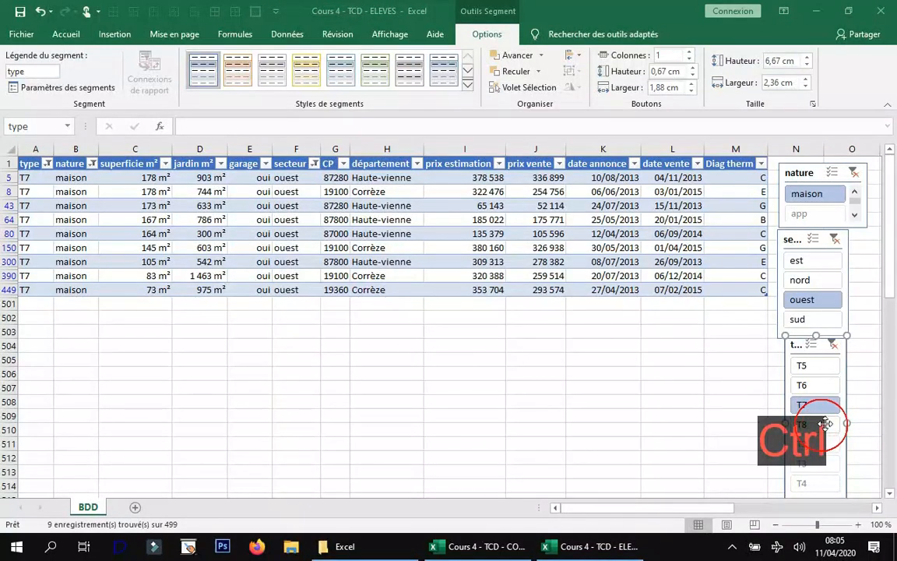
{"action": "left_click", "coordinate": [833, 425], "text": "ctrl"}
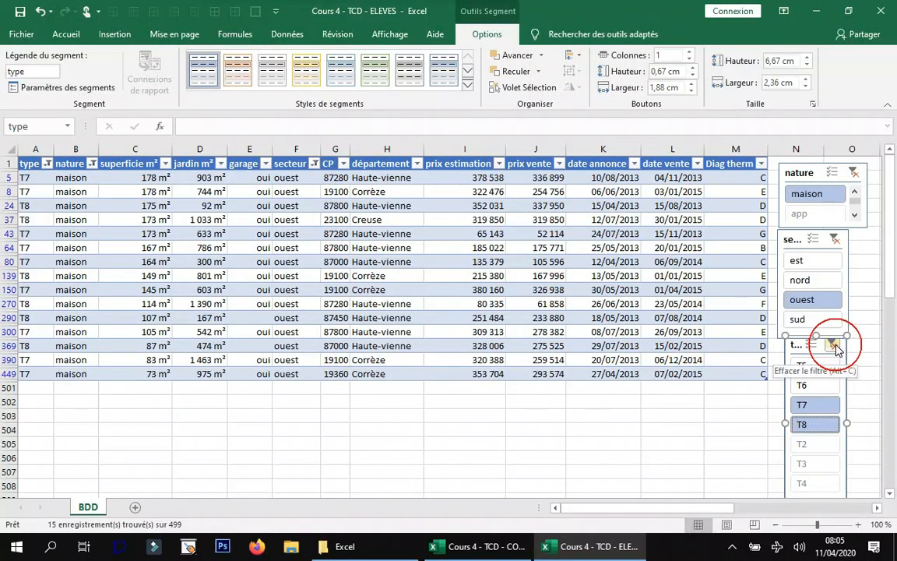
Clear the filters of the type, secteur and nature slicers.
{"action": "left_click", "coordinate": [835, 346]}
{"action": "left_click", "coordinate": [834, 239]}
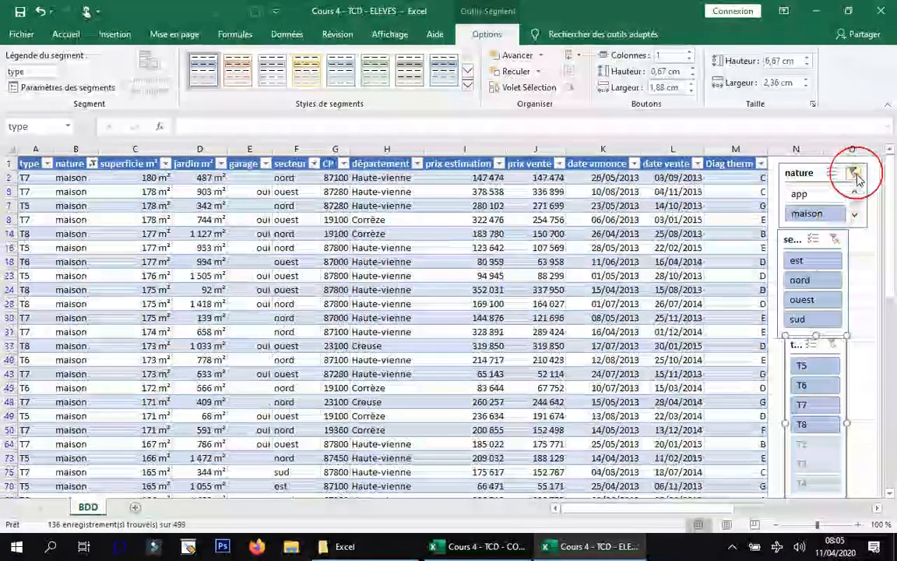
{"action": "left_click", "coordinate": [855, 173]}
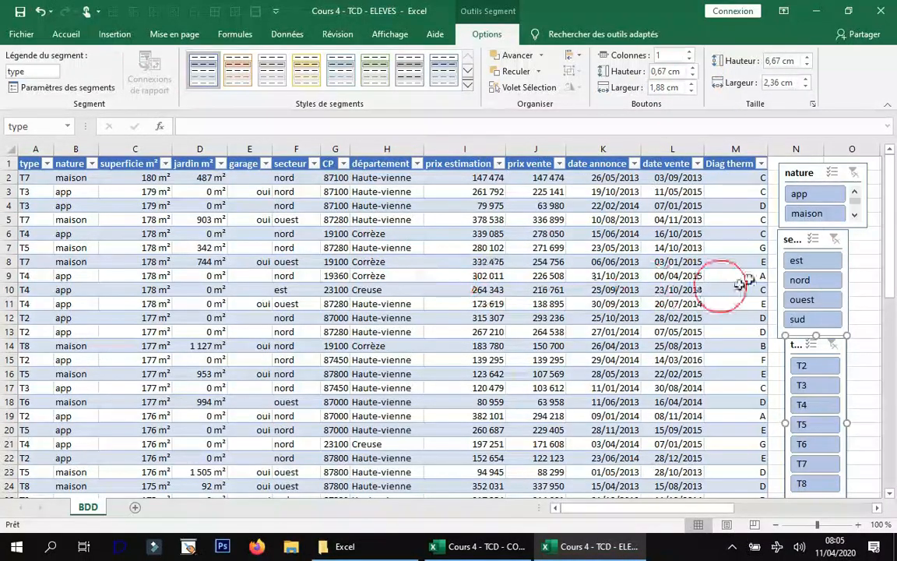
Filter the table to maison with the nature slicer, and clear that slicer's filter.
{"action": "left_click", "coordinate": [807, 213]}
{"action": "left_click", "coordinate": [629, 373]}
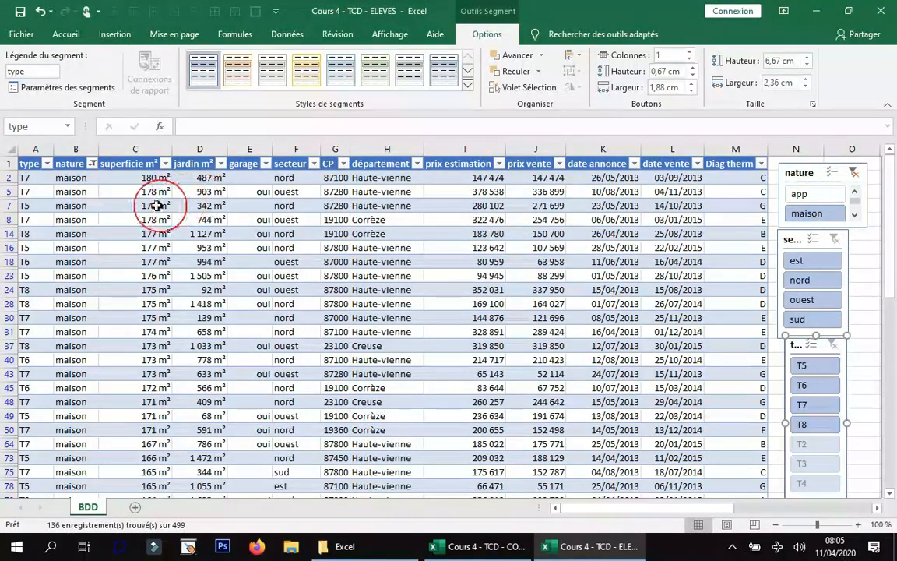
{"action": "left_click", "coordinate": [853, 172]}
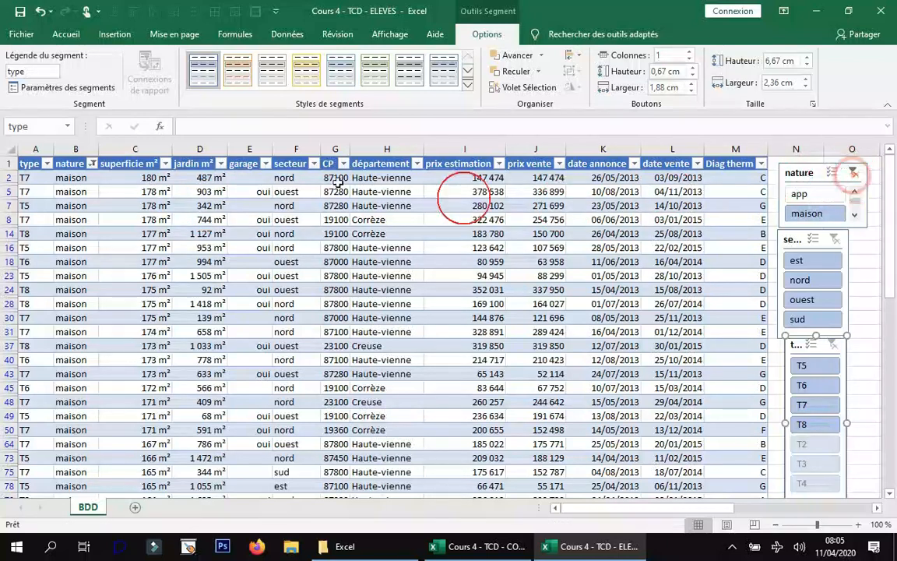
{"action": "left_click", "coordinate": [166, 163]}
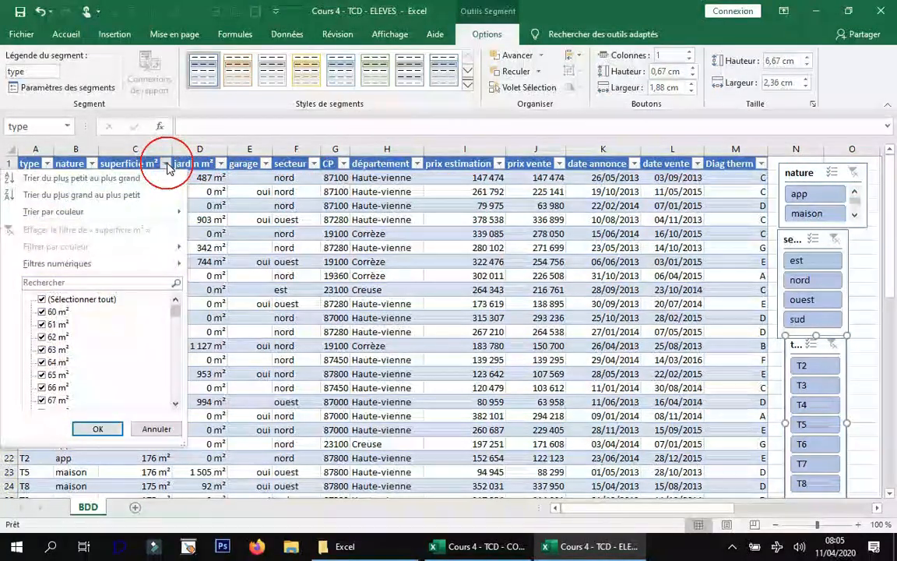
{"action": "left_click", "coordinate": [212, 195]}
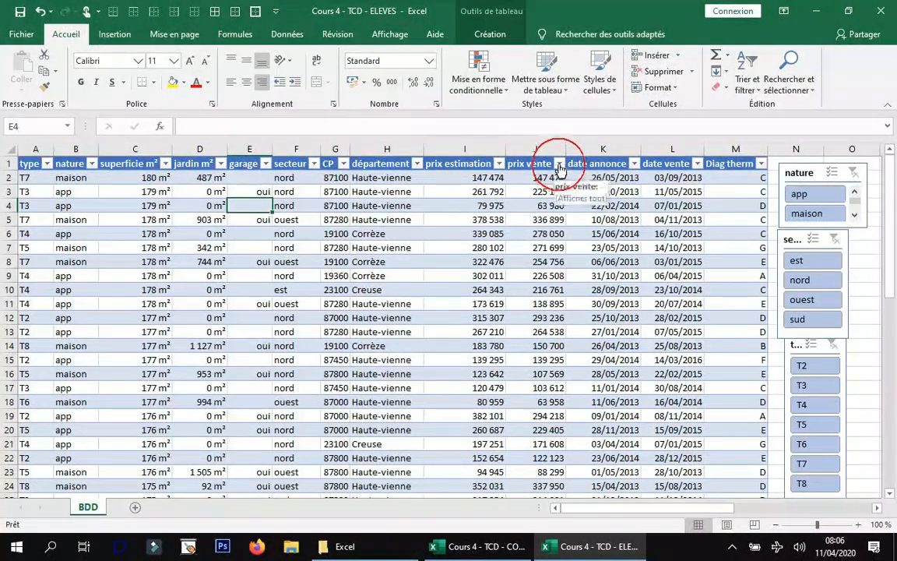
Filter the table to prix vente values less than 140000, and clear that column's filter.
{"action": "left_click", "coordinate": [558, 164]}
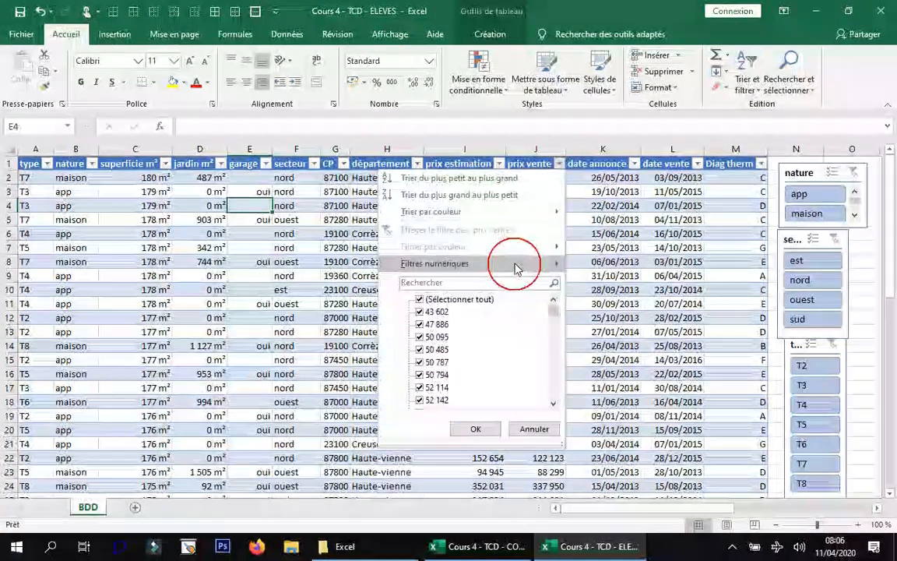
{"action": "mouse_move", "coordinate": [516, 267]}
{"action": "left_click", "coordinate": [643, 334]}
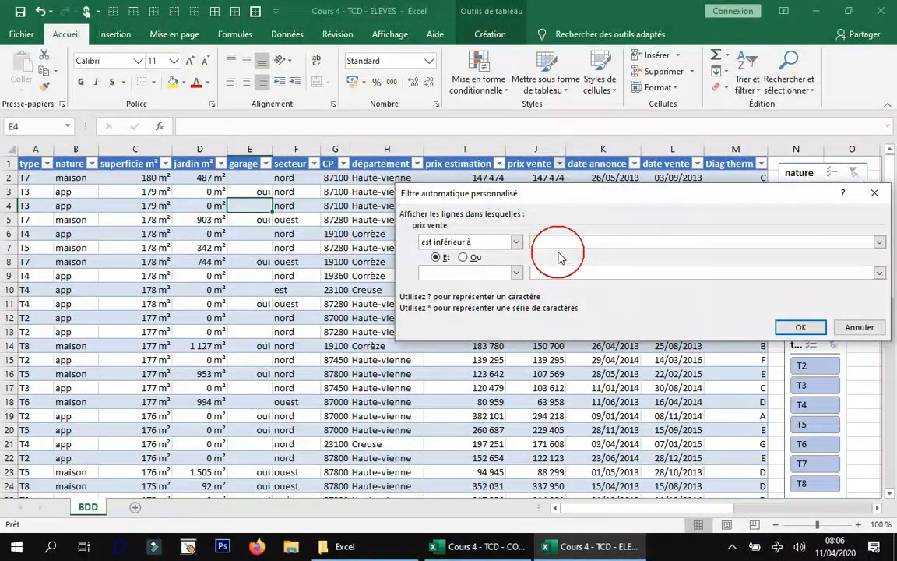
{"action": "key", "text": "shift"}
{"action": "type", "text": "140"}
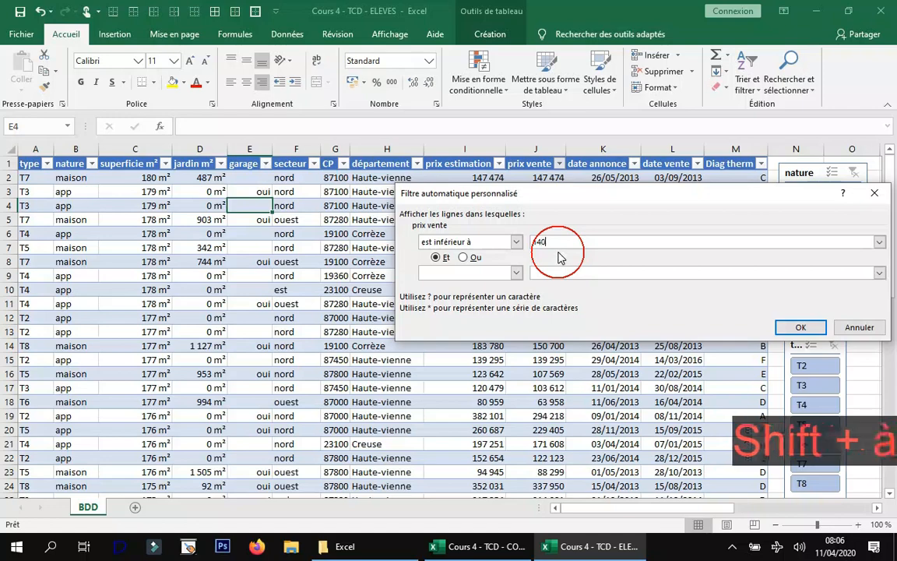
{"action": "type", "text": "000"}
{"action": "key", "text": "Return"}
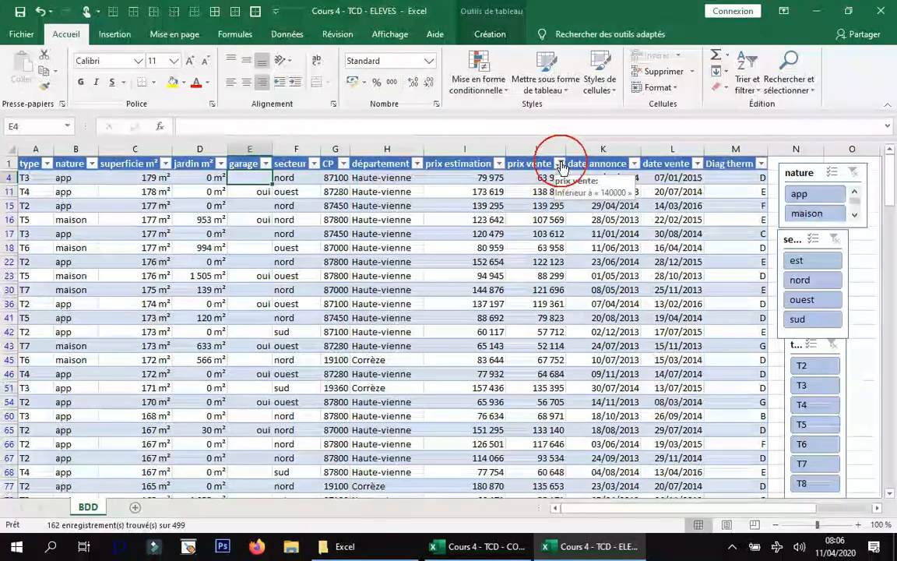
{"action": "left_click", "coordinate": [561, 164]}
{"action": "left_click", "coordinate": [453, 231]}
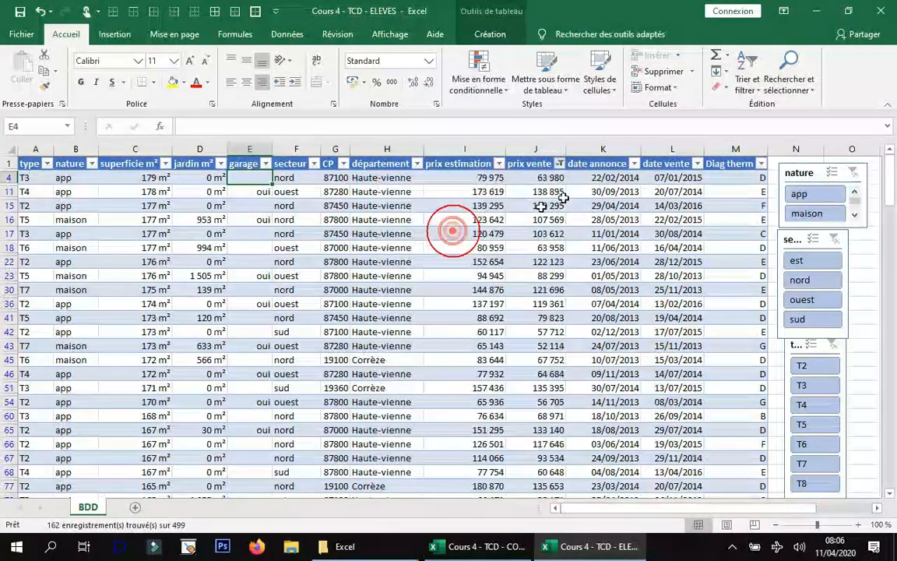
Filter the table to prix vente values between 100000 and 150000, and clear the column's filter.
{"action": "left_click", "coordinate": [560, 164]}
{"action": "mouse_move", "coordinate": [483, 263]}
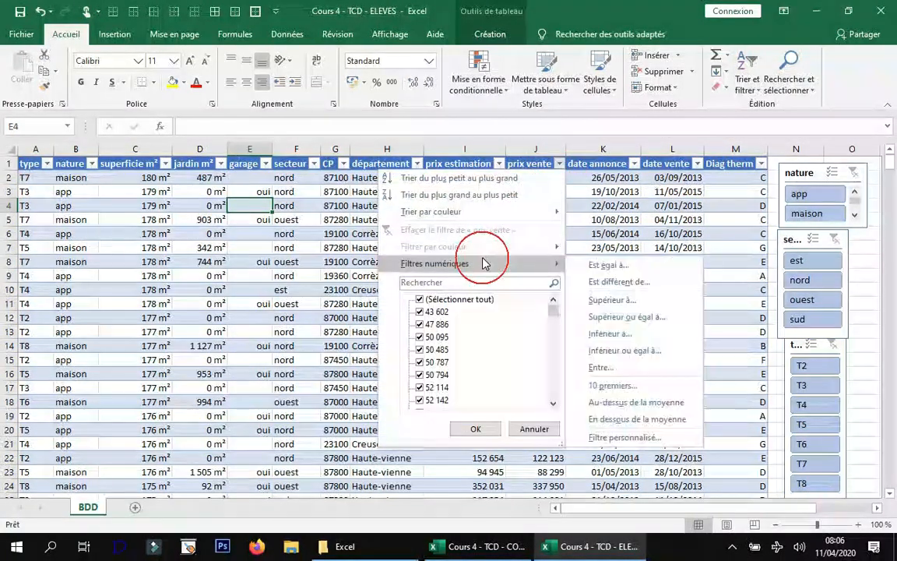
{"action": "left_click", "coordinate": [620, 369]}
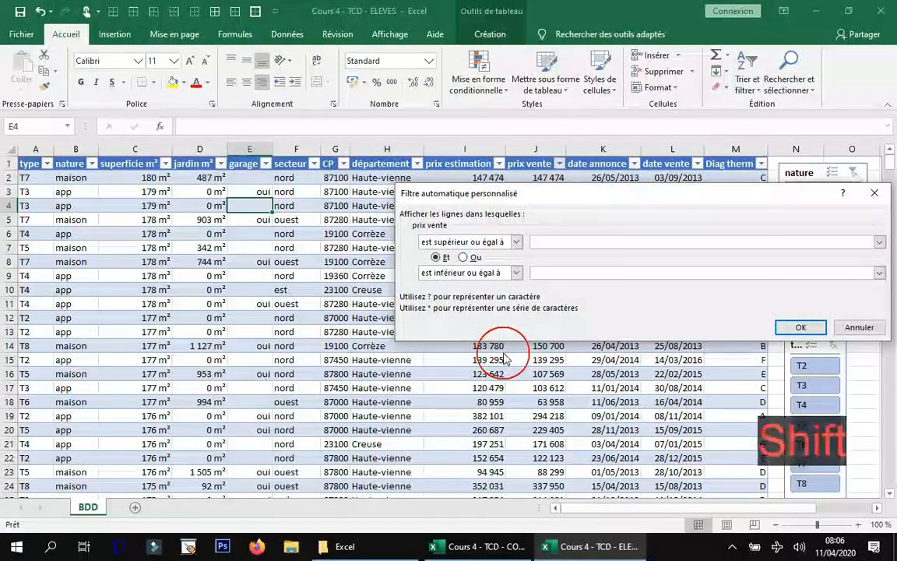
{"action": "type", "text": "100000"}
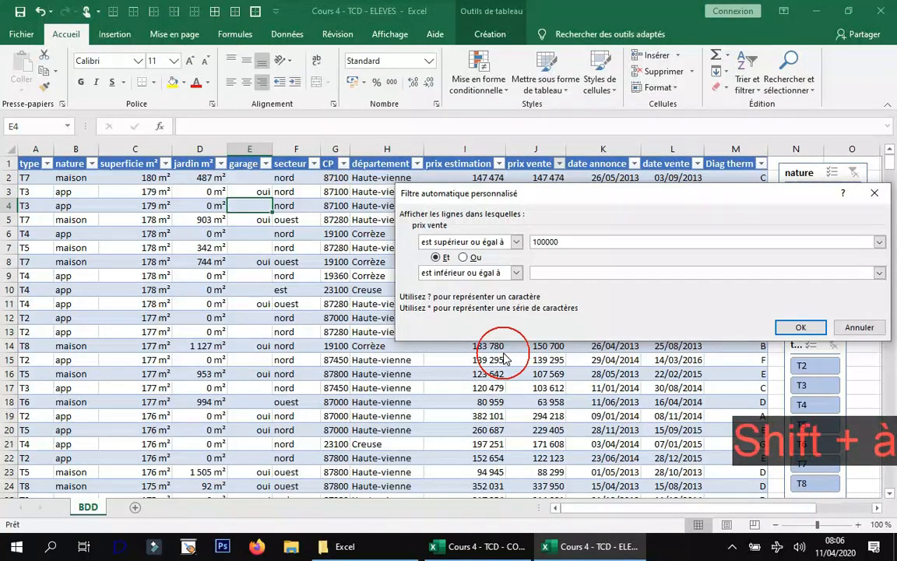
{"action": "key", "text": "Tab"}
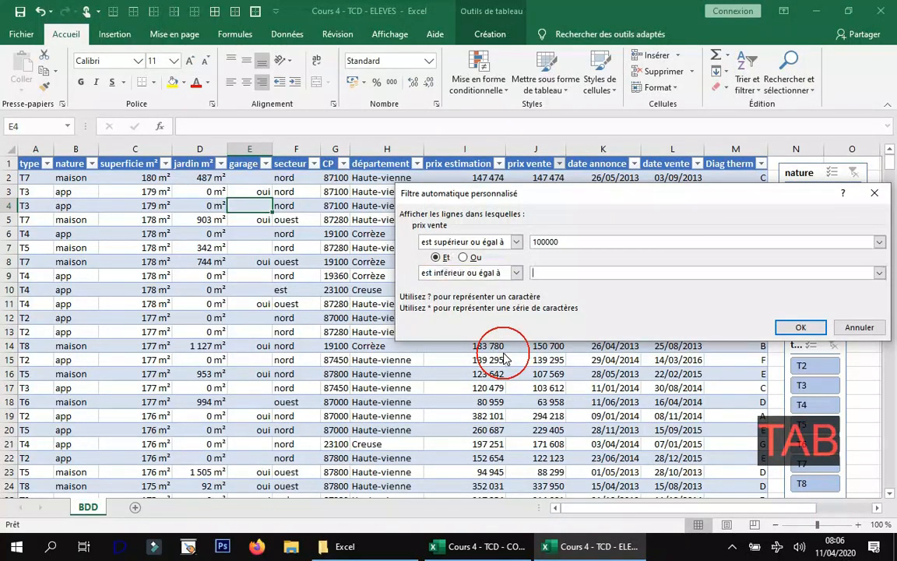
{"action": "type", "text": "150000"}
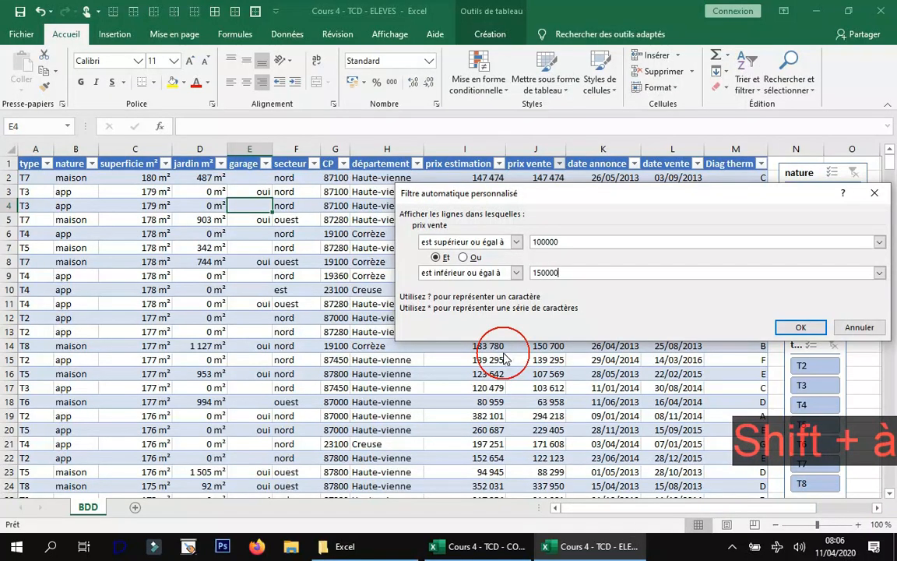
{"action": "key", "text": "Return"}
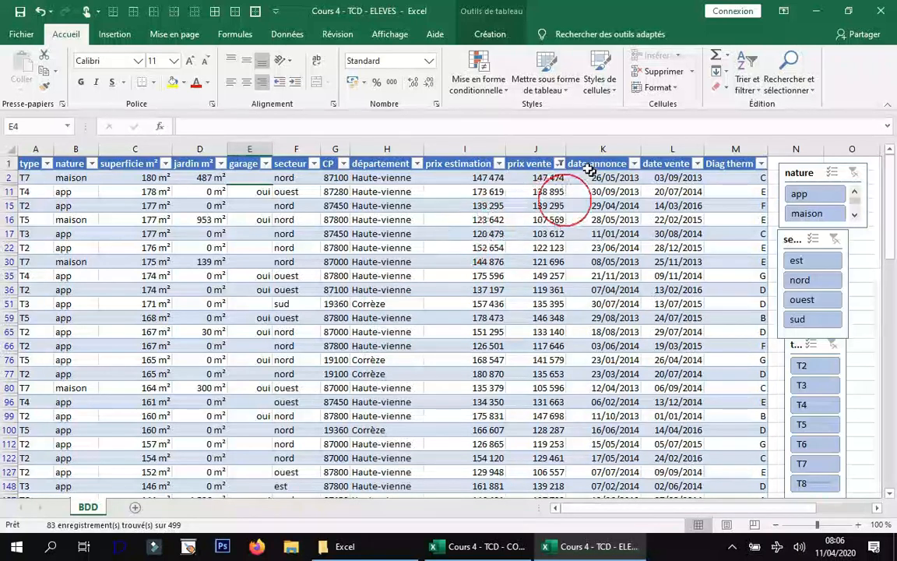
{"action": "left_click", "coordinate": [560, 163]}
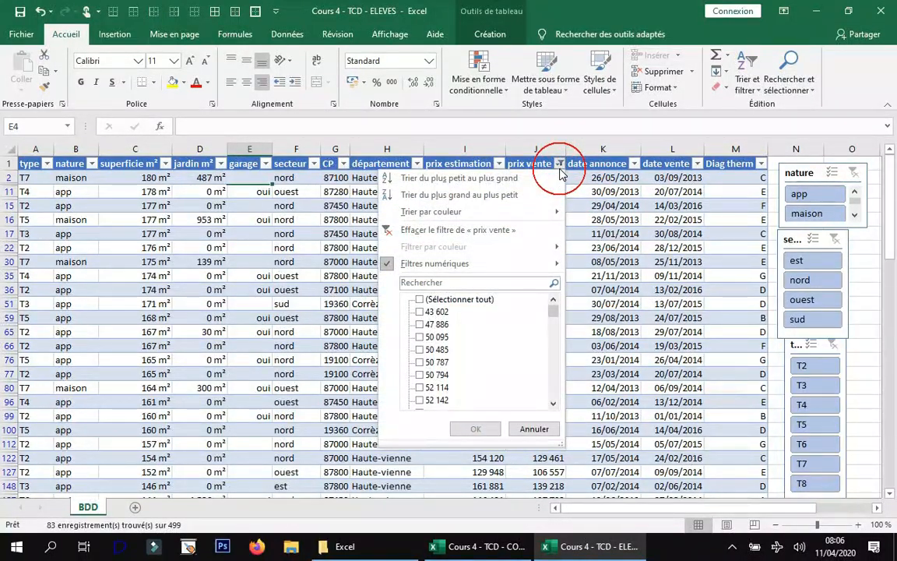
{"action": "left_click", "coordinate": [477, 230]}
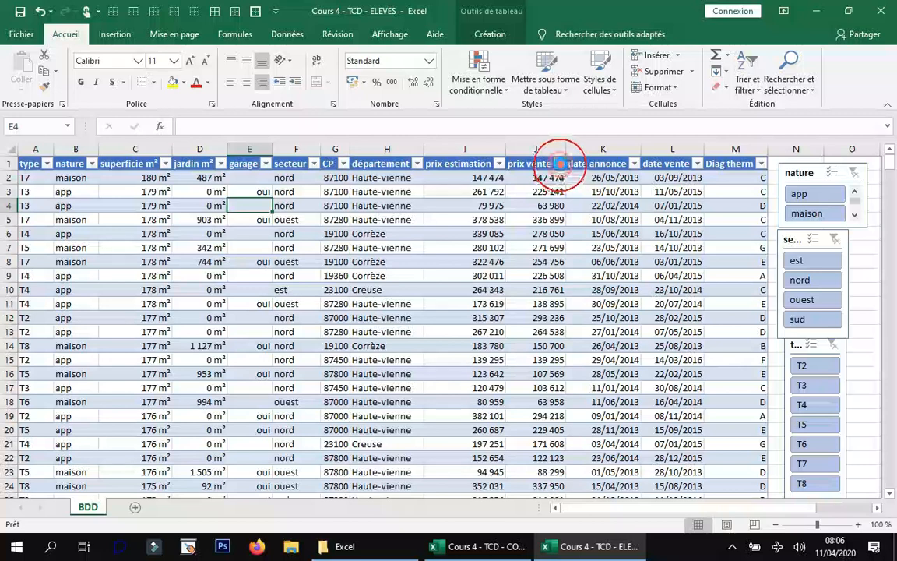
Filter the table to the 20 highest prix vente items, and clear that filter.
{"action": "left_click", "coordinate": [560, 164]}
{"action": "mouse_move", "coordinate": [520, 264]}
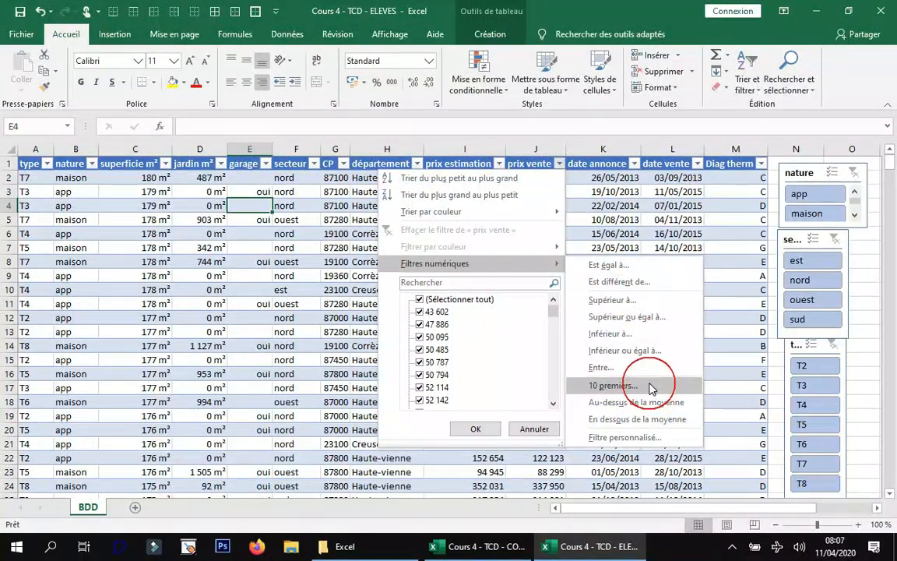
{"action": "left_click", "coordinate": [616, 386]}
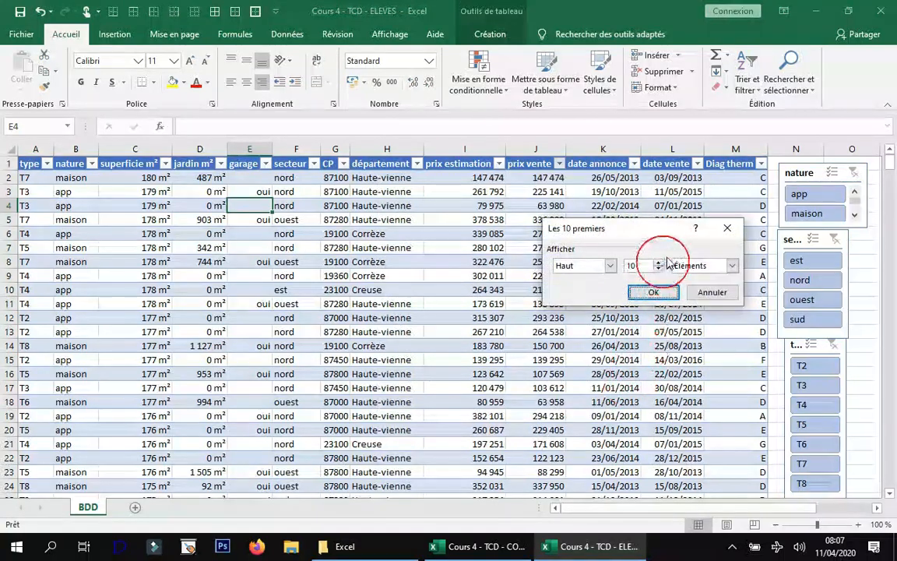
{"action": "left_click_drag", "start_coordinate": [646, 265], "coordinate": [610, 265]}
{"action": "type", "text": "2"}
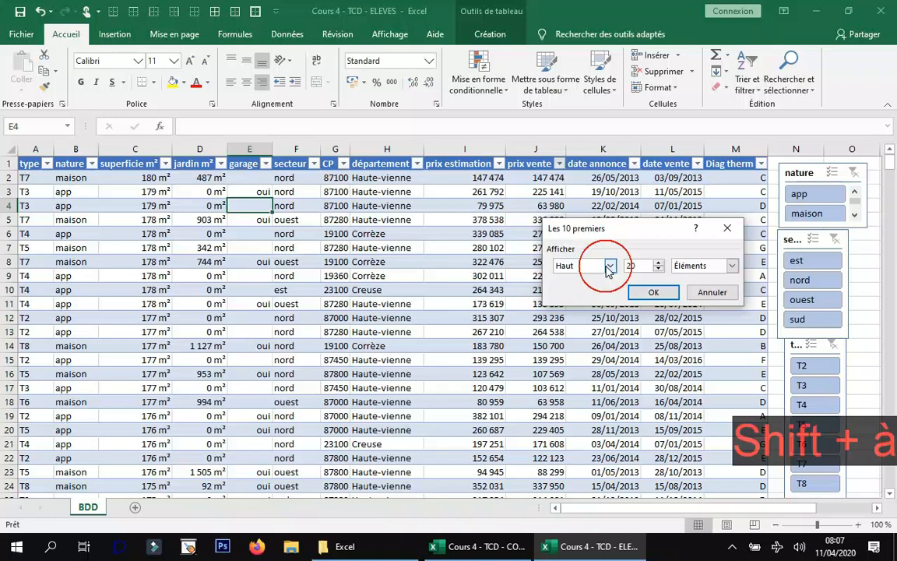
{"action": "type", "text": "0"}
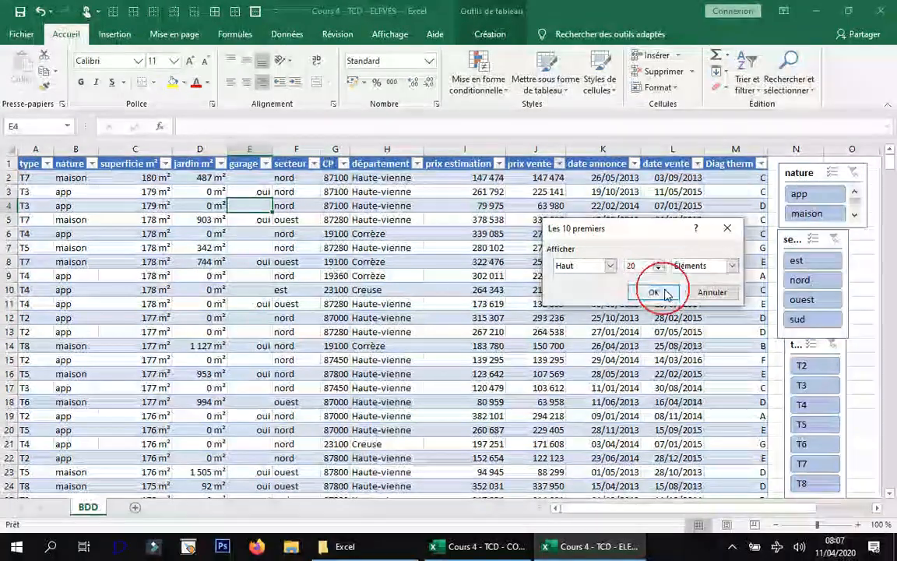
{"action": "left_click", "coordinate": [654, 292]}
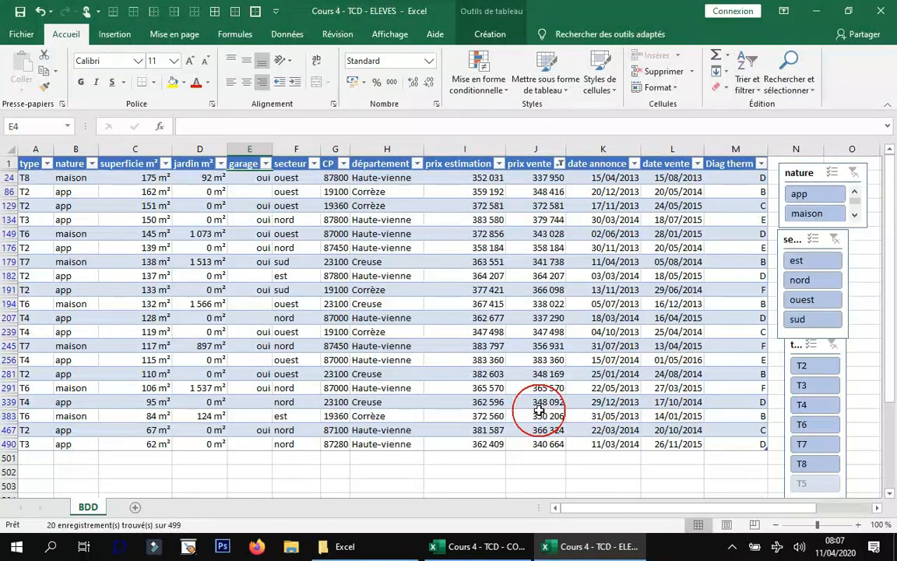
{"action": "left_click", "coordinate": [559, 163]}
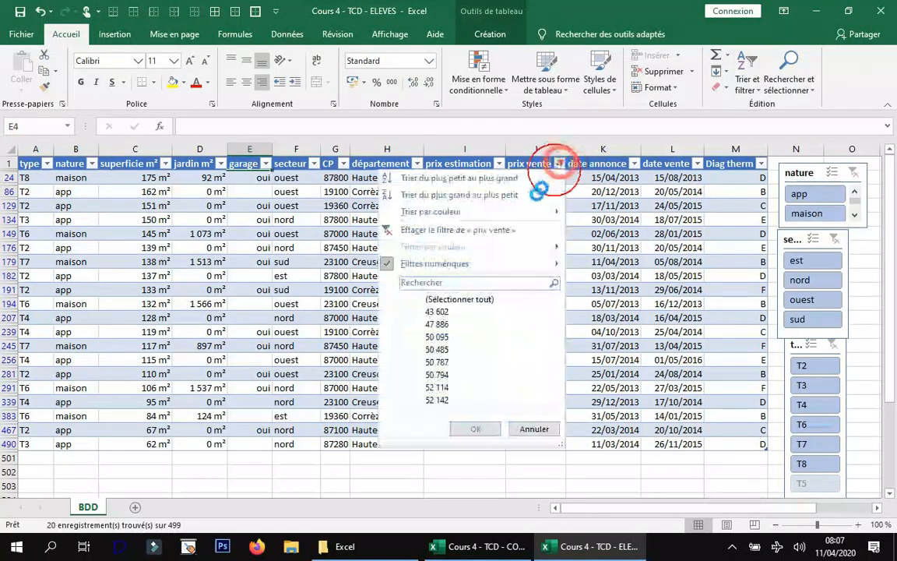
{"action": "left_click", "coordinate": [455, 231]}
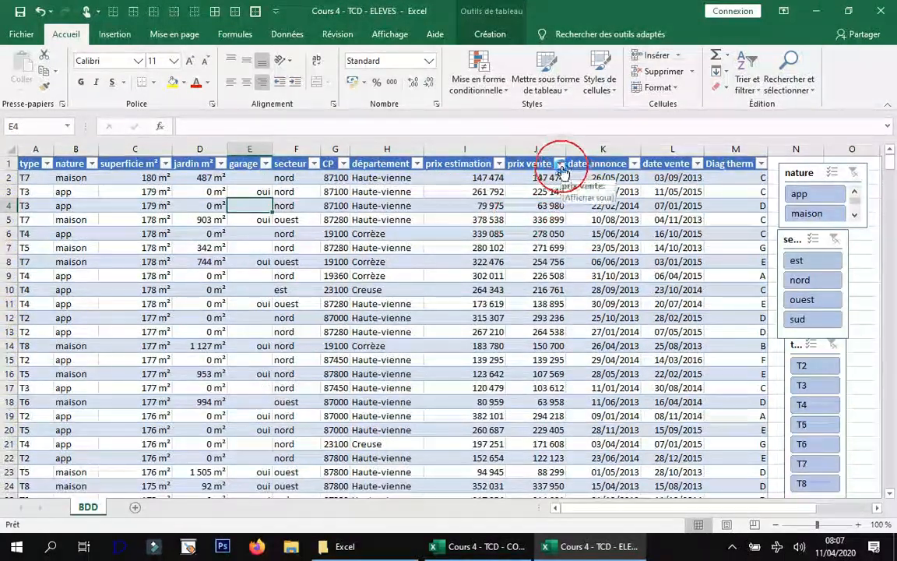
Sort the table by prix vente from smallest to largest, and re-sort it from largest to smallest.
{"action": "left_click", "coordinate": [560, 165]}
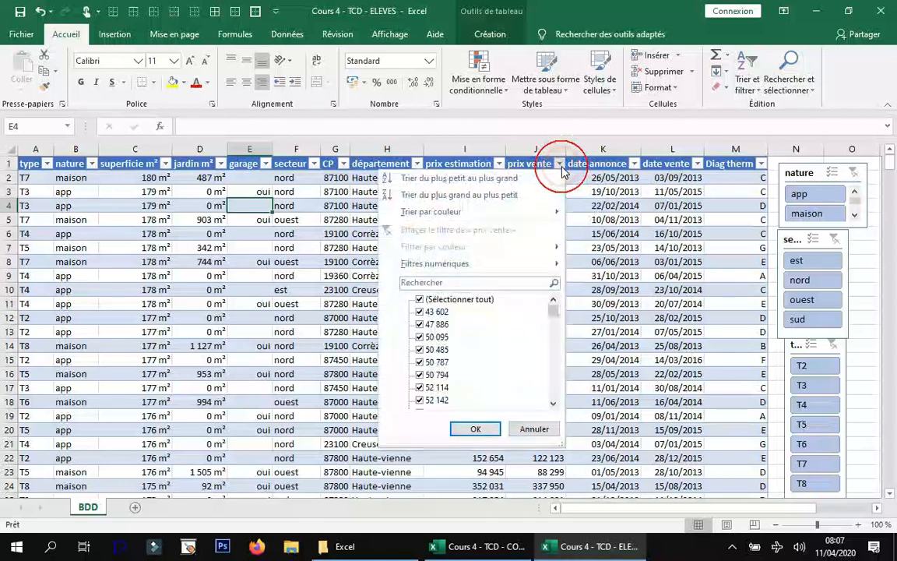
{"action": "left_click", "coordinate": [510, 181]}
{"action": "left_click", "coordinate": [561, 165]}
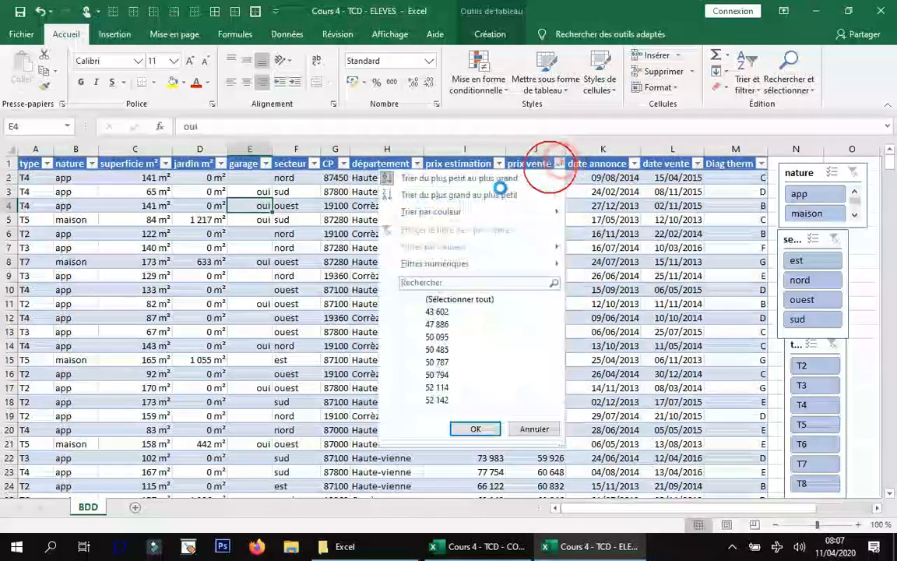
{"action": "left_click", "coordinate": [490, 192]}
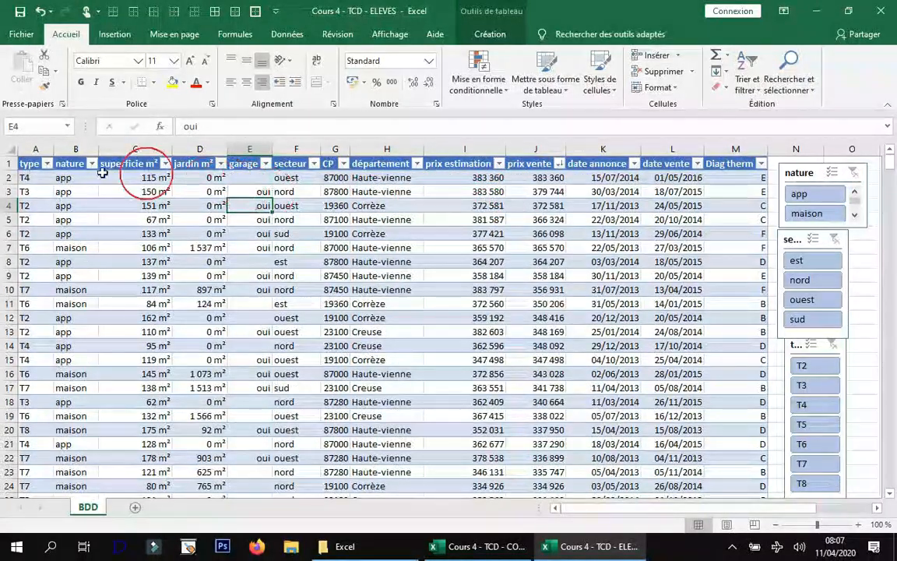
Sort the table by the type column from A to Z.
{"action": "left_click", "coordinate": [45, 163]}
{"action": "left_click", "coordinate": [48, 179]}
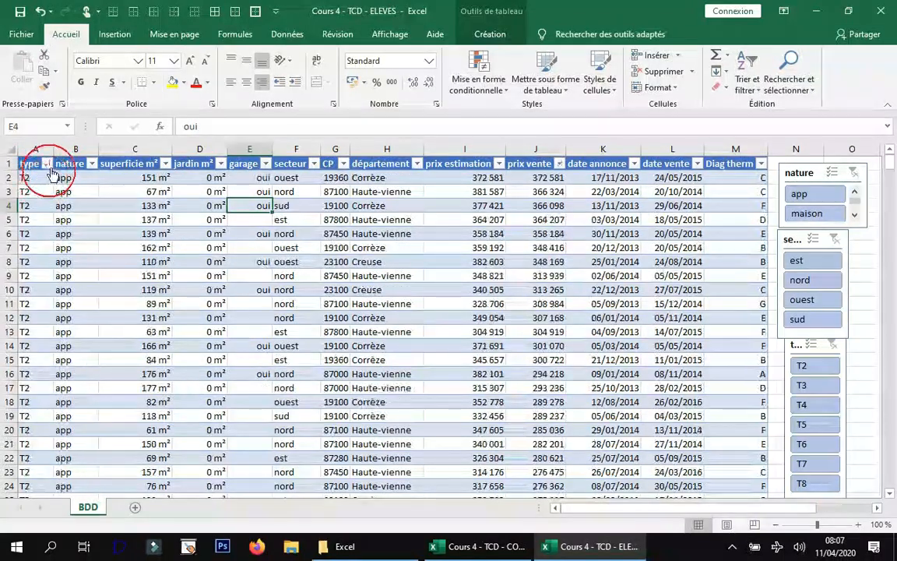
{"action": "left_click", "coordinate": [47, 162]}
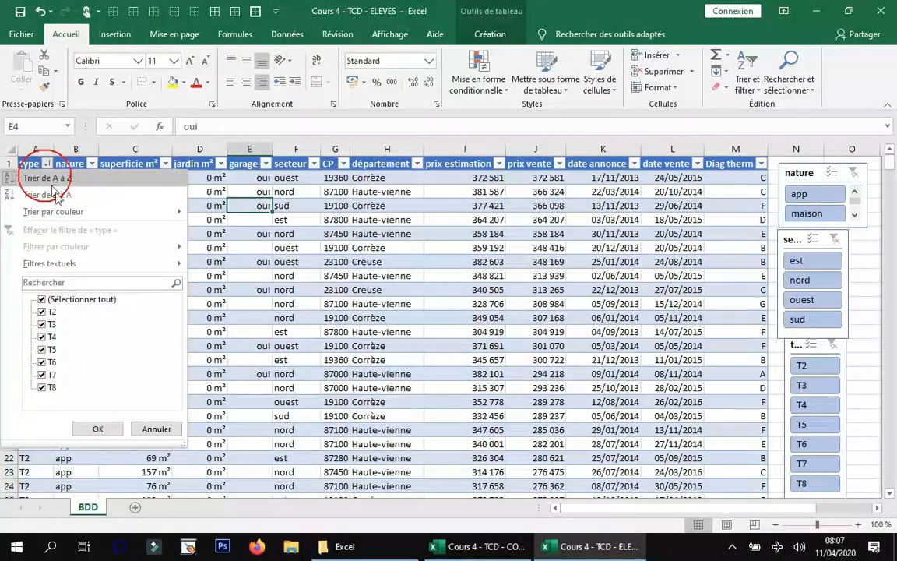
{"action": "left_click", "coordinate": [698, 165]}
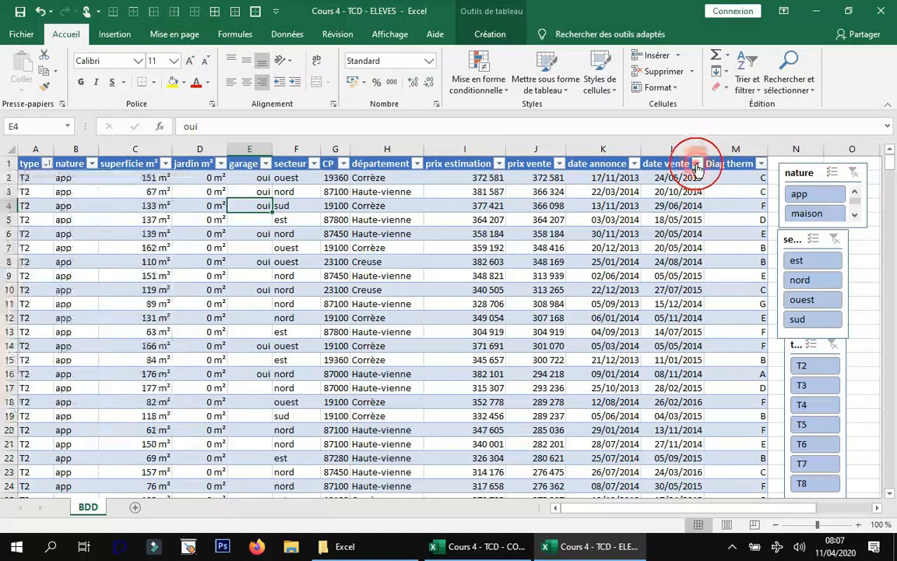
Sort the table by date vente from newest to oldest, and re-sort it from oldest to newest.
{"action": "left_click", "coordinate": [697, 163]}
{"action": "left_click", "coordinate": [676, 195]}
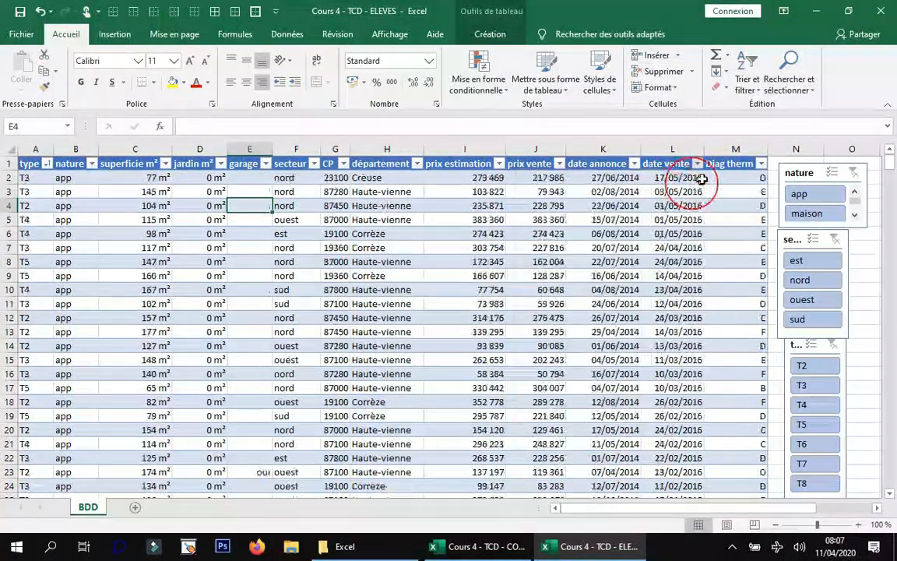
{"action": "left_click", "coordinate": [698, 163]}
{"action": "left_click", "coordinate": [666, 180]}
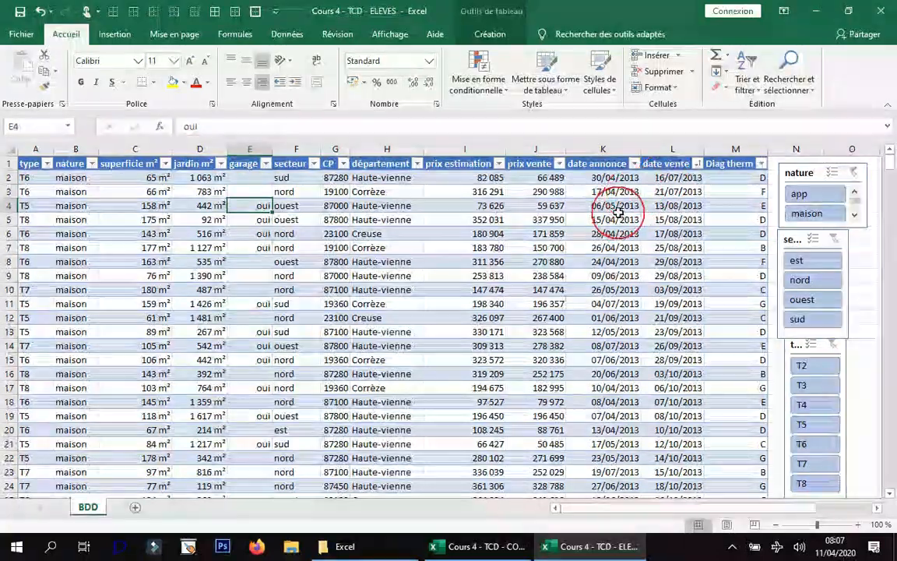
{"action": "left_click", "coordinate": [560, 164]}
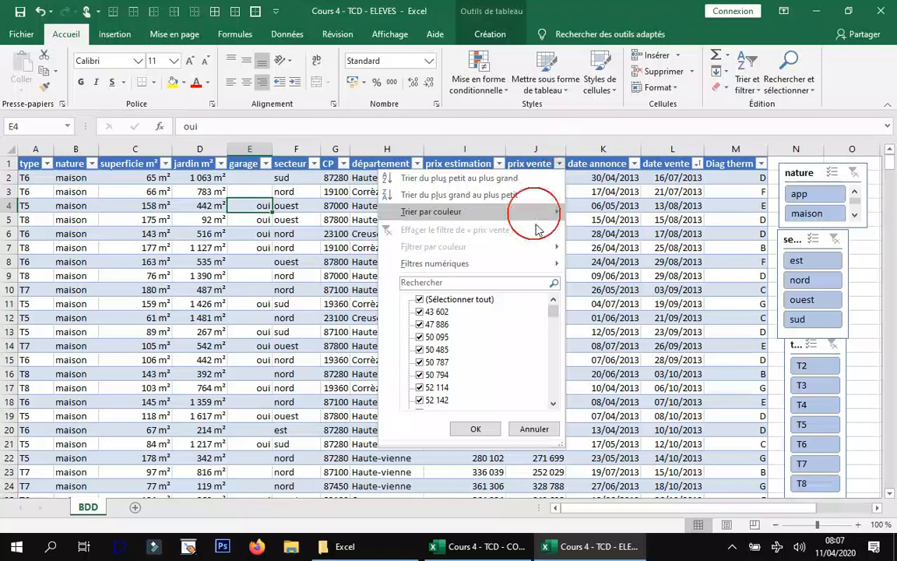
{"action": "mouse_move", "coordinate": [519, 267]}
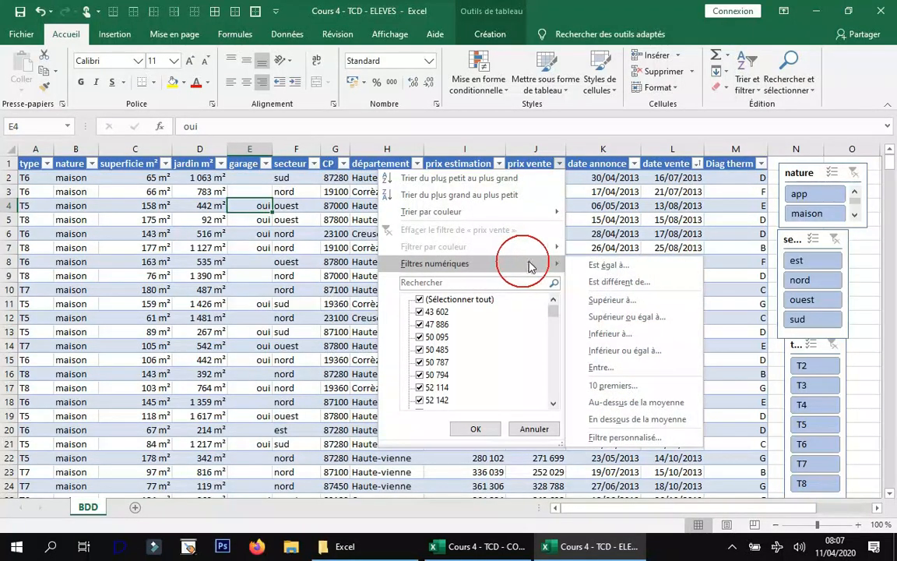
{"action": "left_click", "coordinate": [633, 199]}
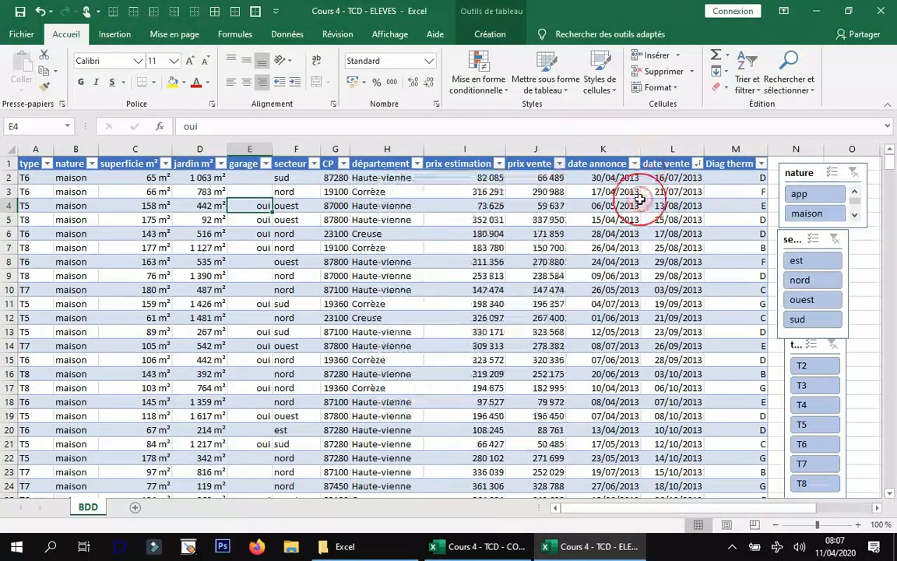
Examine the date annonce filter's year and month groups and its chronological filter options, and close it without applying a filter.
{"action": "left_click", "coordinate": [634, 165]}
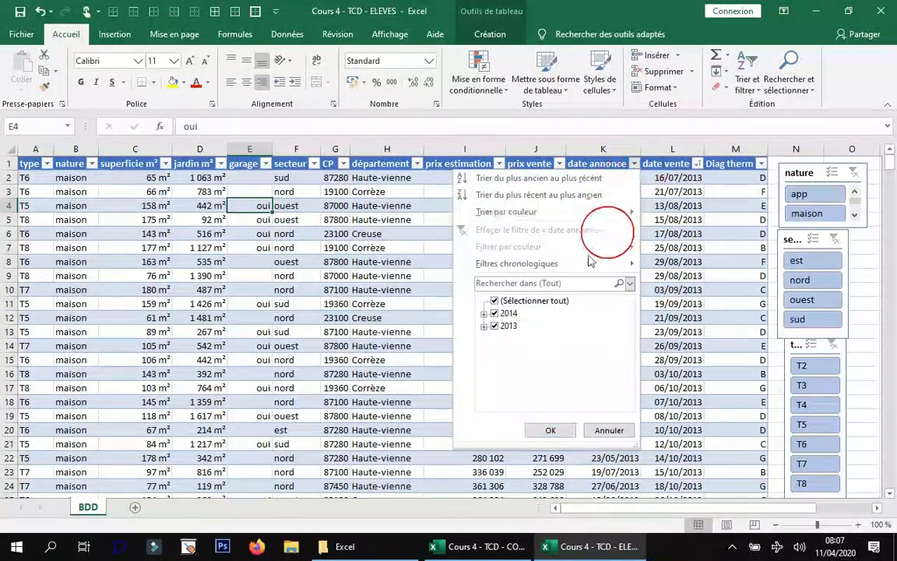
{"action": "left_click", "coordinate": [485, 314]}
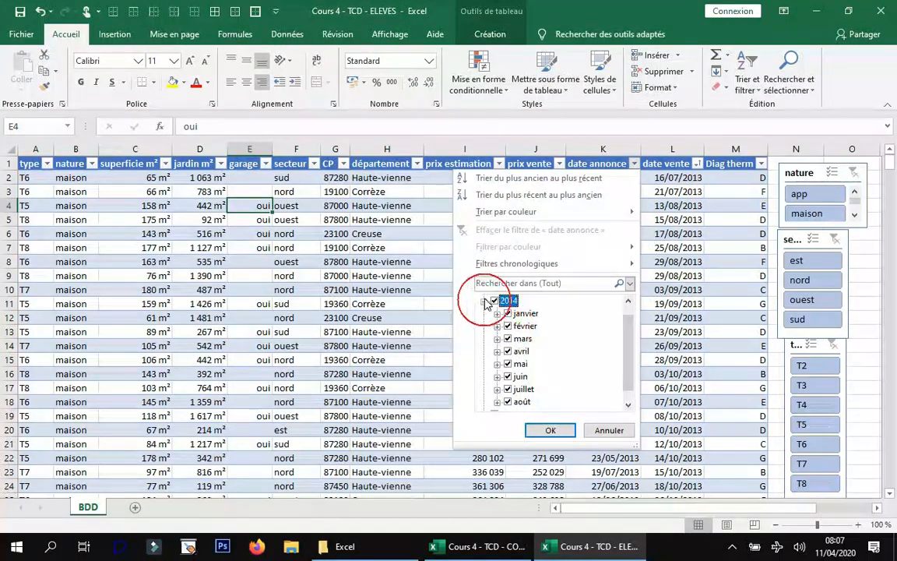
{"action": "left_click", "coordinate": [485, 302]}
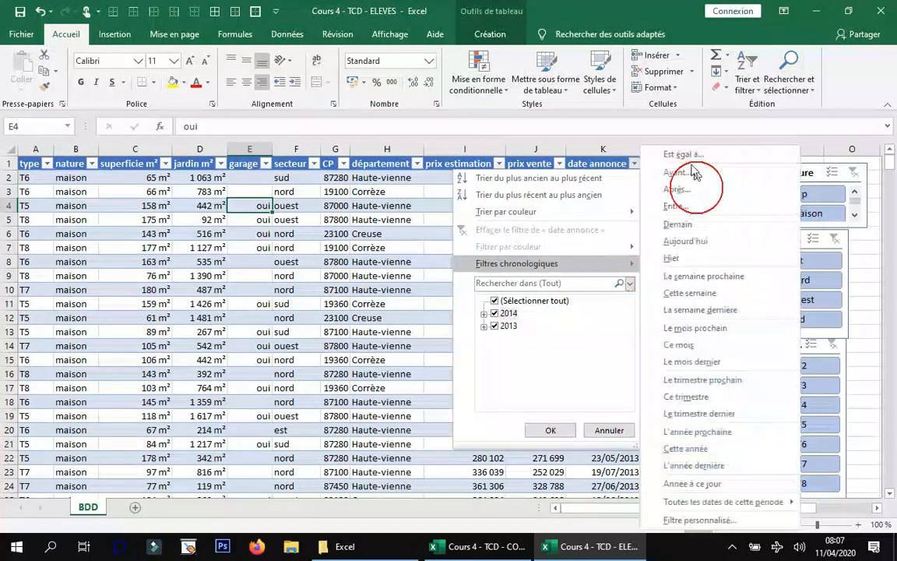
{"action": "mouse_move", "coordinate": [626, 267]}
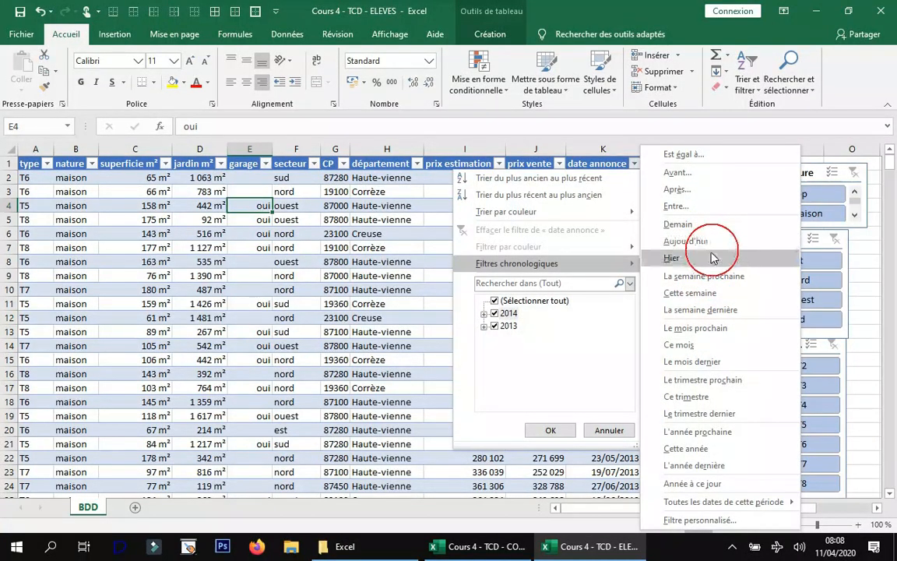
{"action": "left_click", "coordinate": [368, 290]}
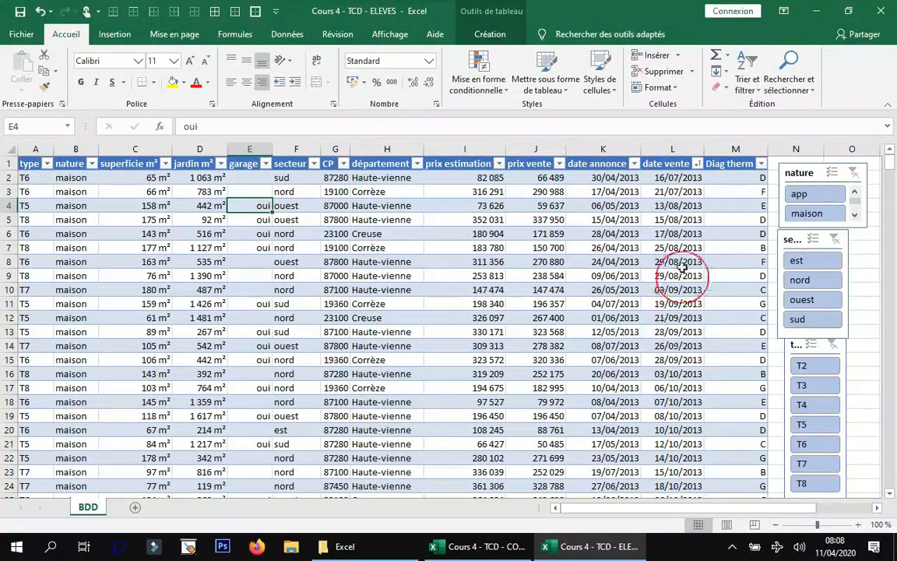
Look through the date annonce and date vente columns to check which years they cover, and return to the table's first rows.
{"action": "scroll", "coordinate": [669, 280], "scroll_direction": "down", "scroll_amount": 7}
{"action": "scroll", "coordinate": [661, 294], "scroll_direction": "up", "scroll_amount": 7}
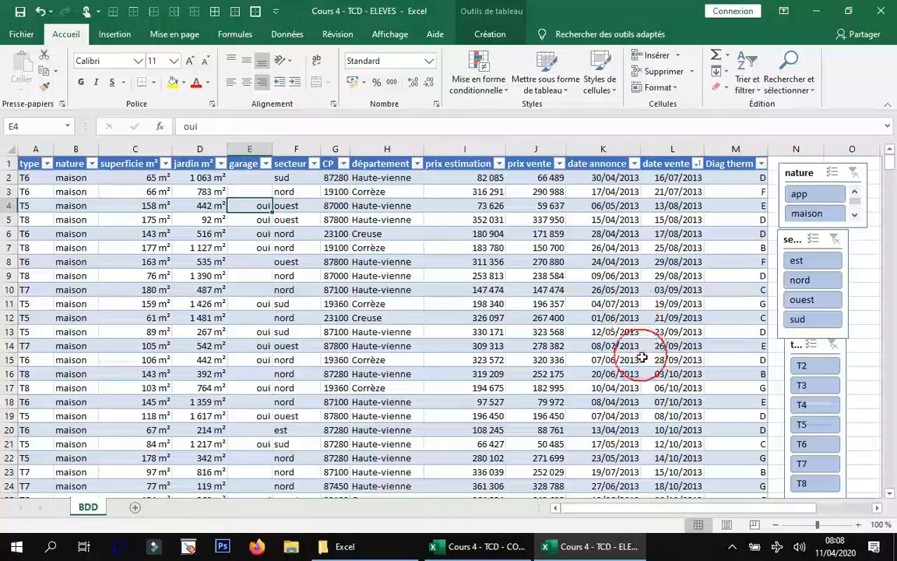
{"action": "scroll", "coordinate": [618, 357], "scroll_direction": "down", "scroll_amount": 6}
{"action": "scroll", "coordinate": [612, 340], "scroll_direction": "down", "scroll_amount": 3}
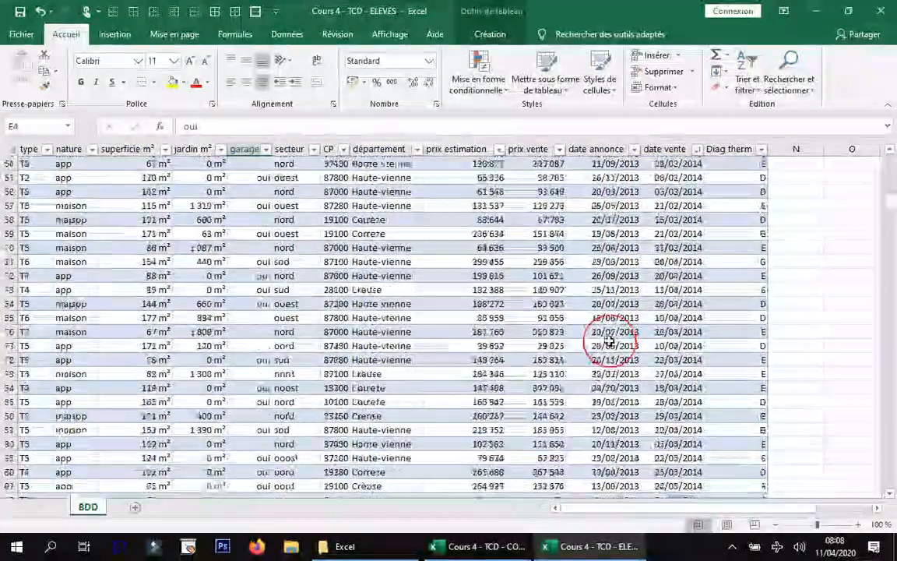
{"action": "scroll", "coordinate": [601, 331], "scroll_direction": "down", "scroll_amount": 6}
{"action": "scroll", "coordinate": [595, 325], "scroll_direction": "down", "scroll_amount": 8}
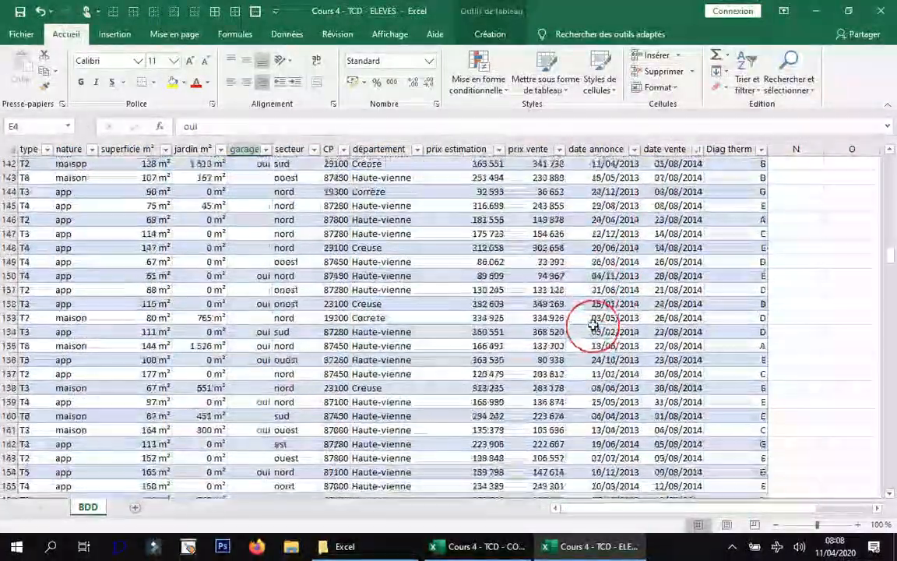
{"action": "scroll", "coordinate": [591, 323], "scroll_direction": "down", "scroll_amount": 15}
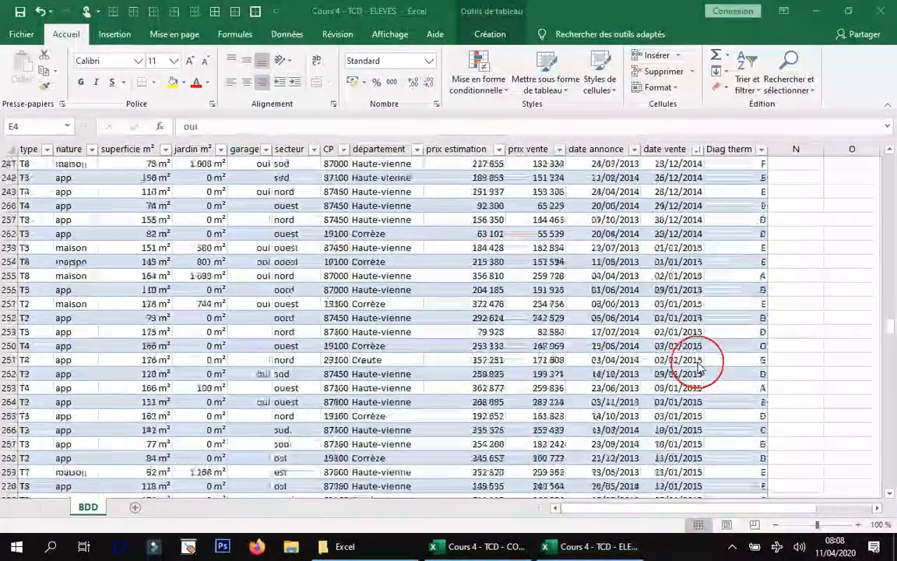
{"action": "scroll", "coordinate": [740, 362], "scroll_direction": "up", "scroll_amount": 16}
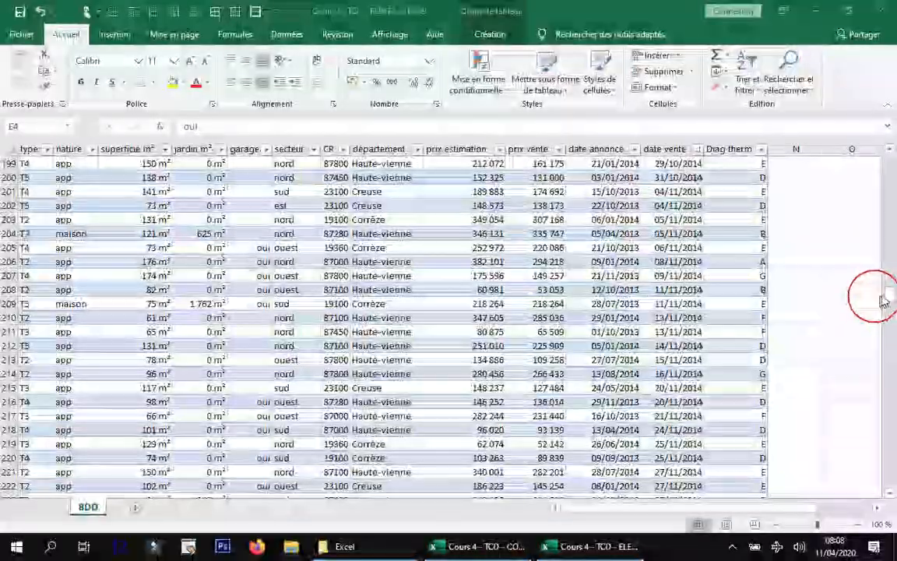
{"action": "left_click", "coordinate": [889, 296]}
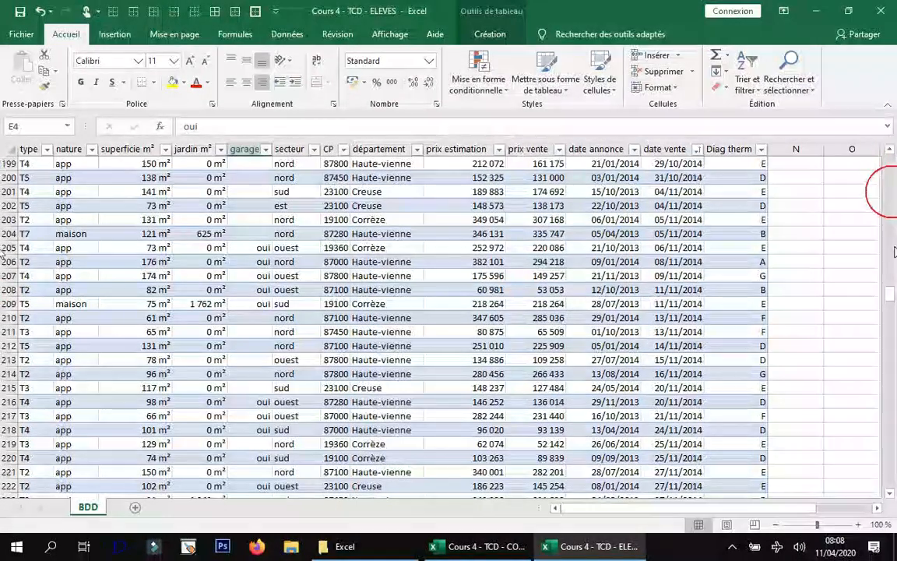
{"action": "left_click_drag", "start_coordinate": [885, 300], "coordinate": [867, 183]}
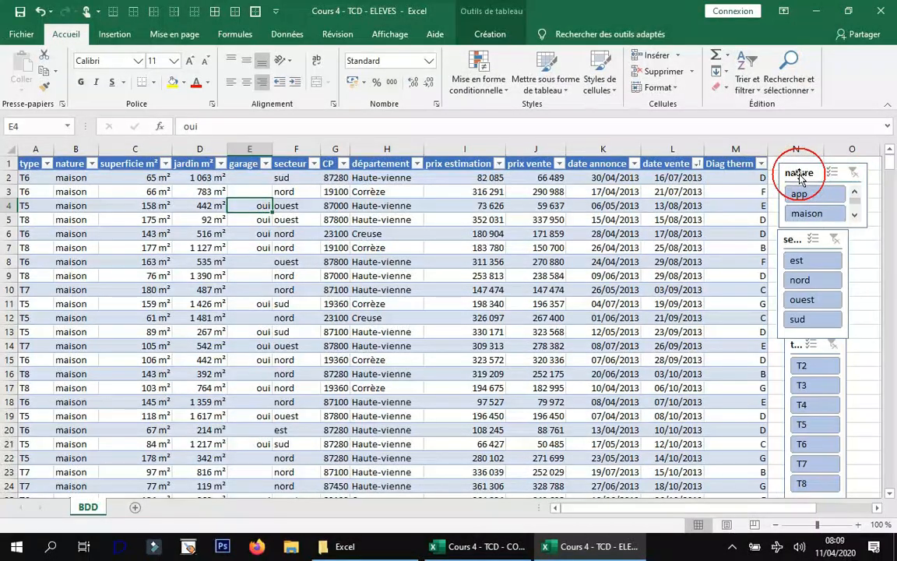
Move the nature slicer off column O and enter the formula =6*365+1 in cell O2.
{"action": "left_click_drag", "start_coordinate": [799, 172], "coordinate": [818, 261]}
{"action": "left_click", "coordinate": [834, 176]}
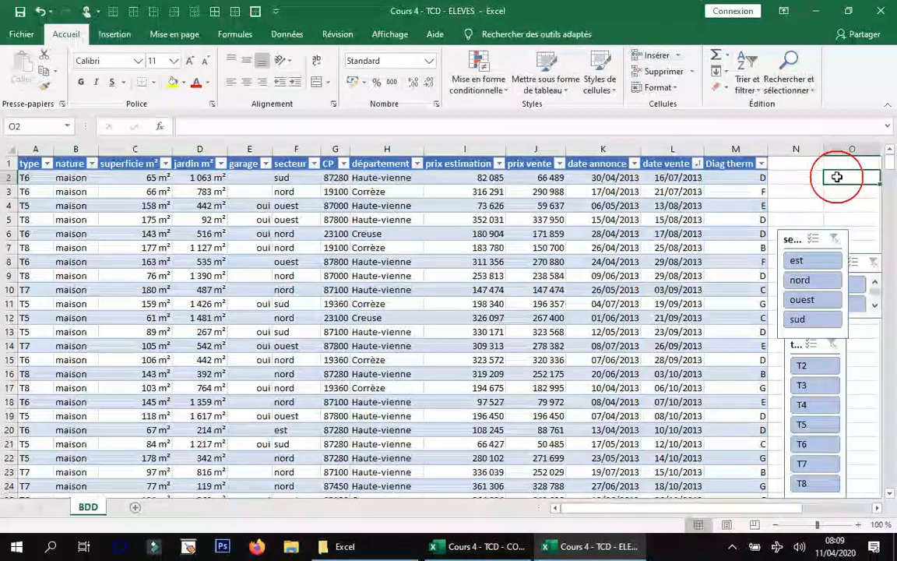
{"action": "type", "text": "="}
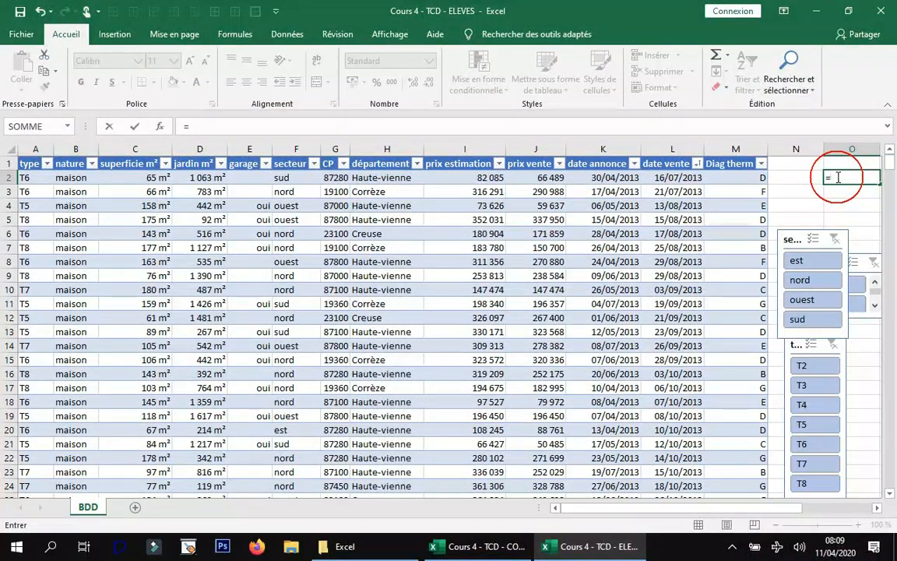
{"action": "type", "text": "6*"}
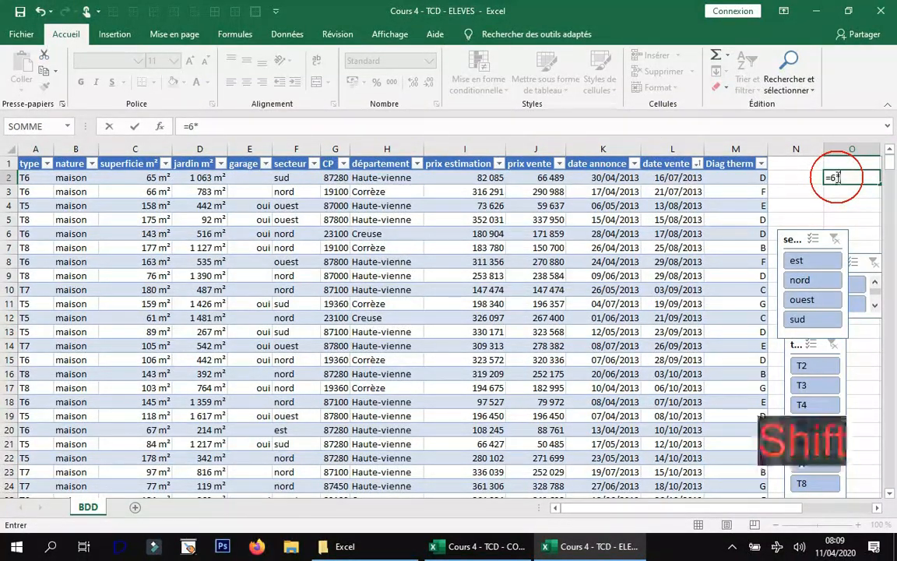
{"action": "type", "text": "365"}
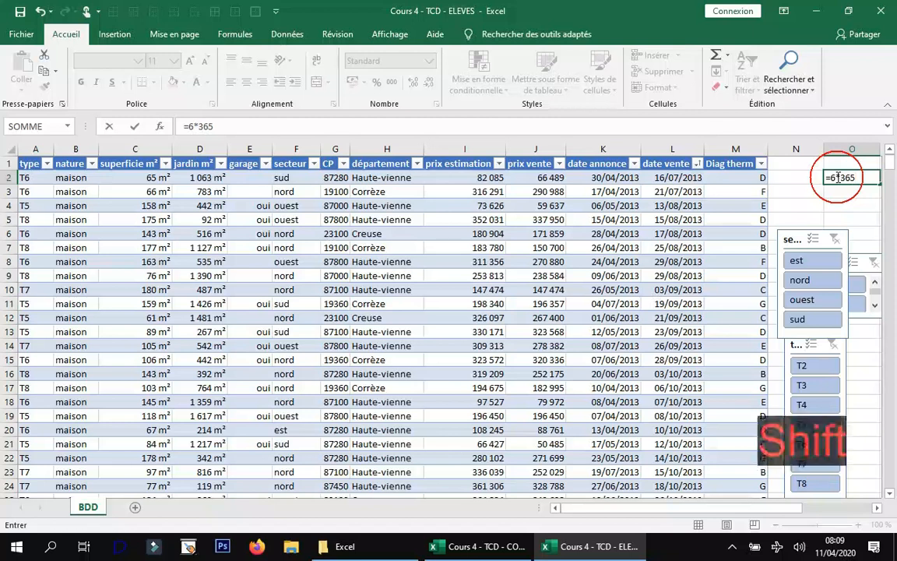
{"action": "type", "text": "+"}
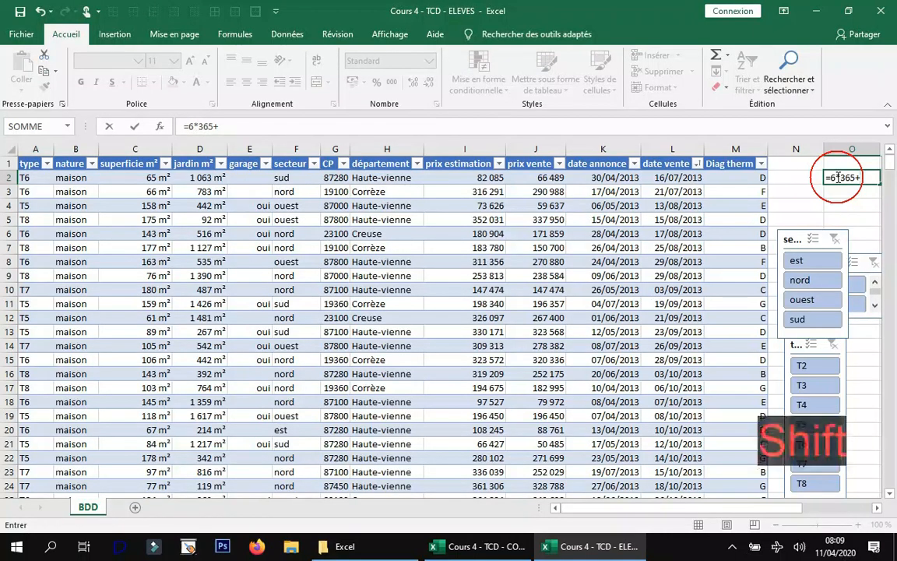
{"action": "type", "text": "1"}
{"action": "key", "text": "Return"}
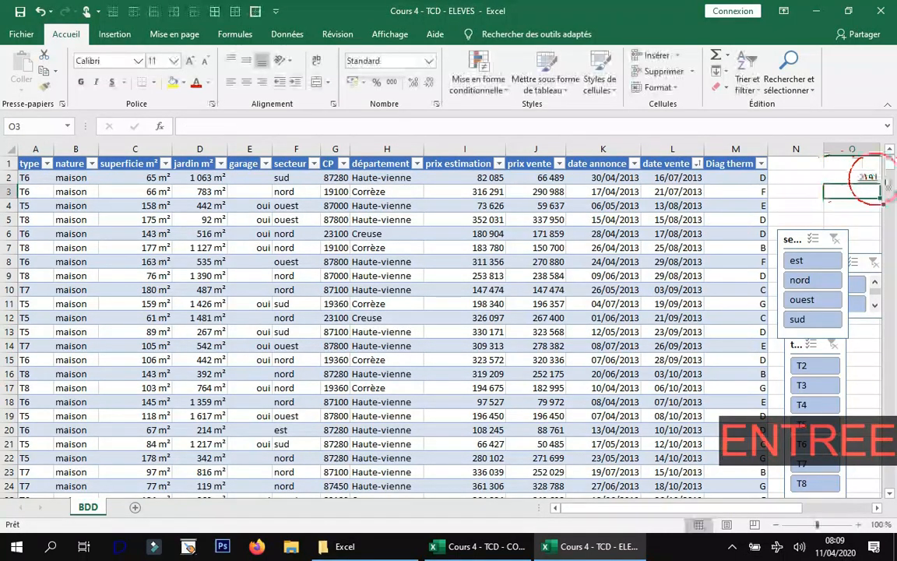
Copy O2 and paste it special onto all date annonce and date vente cells as Valeurs with the Ajouter operation.
{"action": "left_click", "coordinate": [863, 175]}
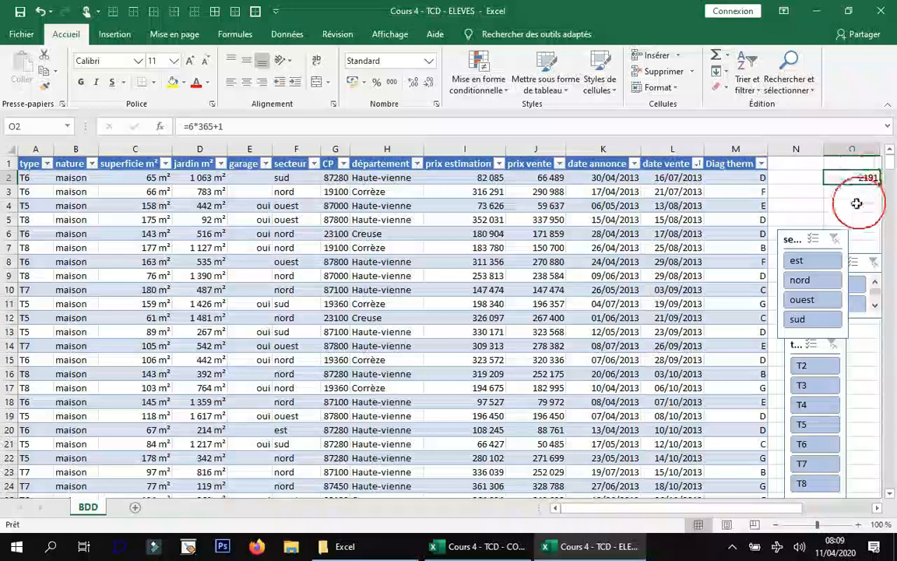
{"action": "key", "text": "ctrl+c"}
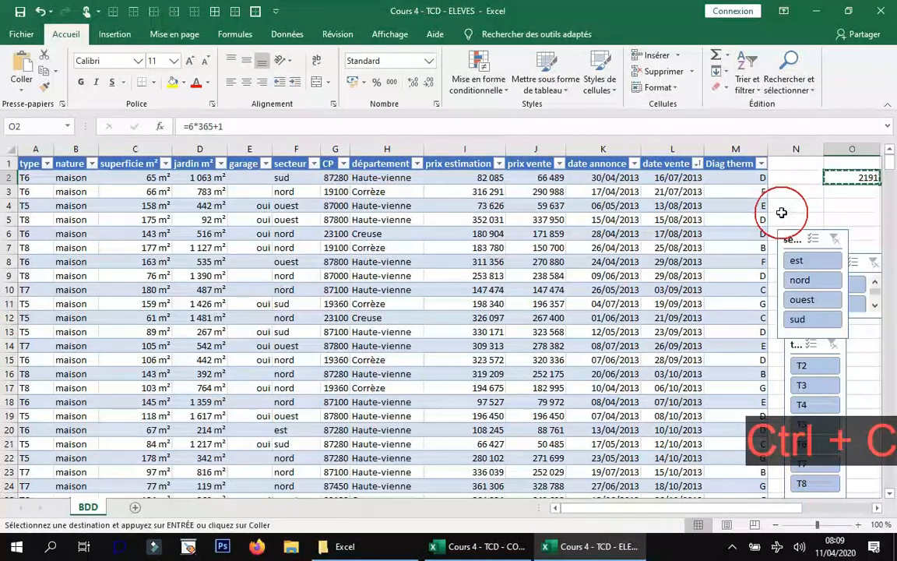
{"action": "left_click_drag", "start_coordinate": [617, 180], "coordinate": [671, 178]}
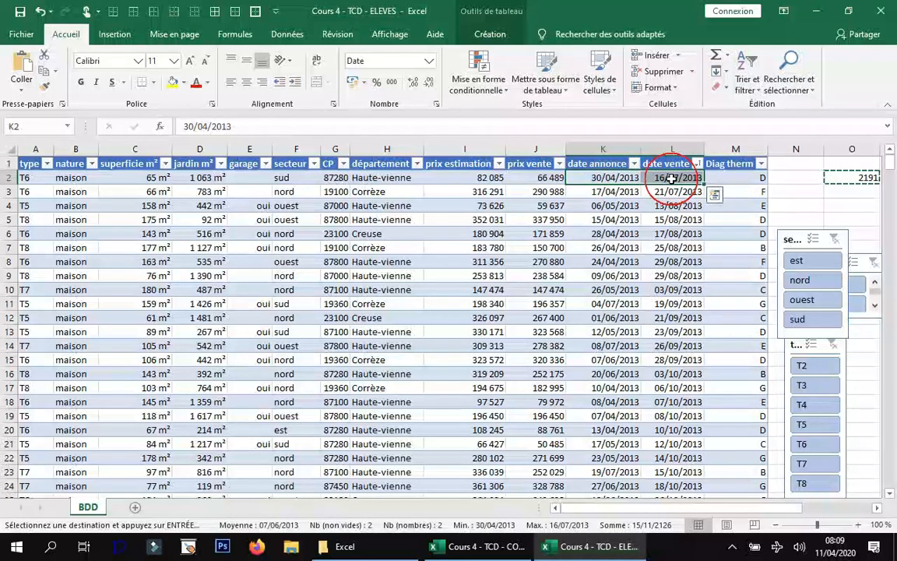
{"action": "key", "text": "ctrl+shift+Down"}
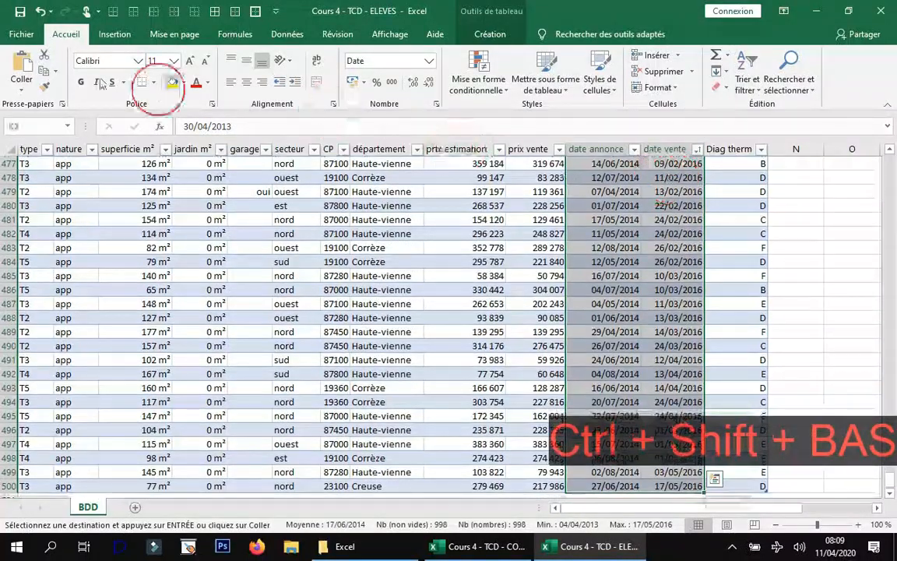
{"action": "left_click", "coordinate": [21, 80]}
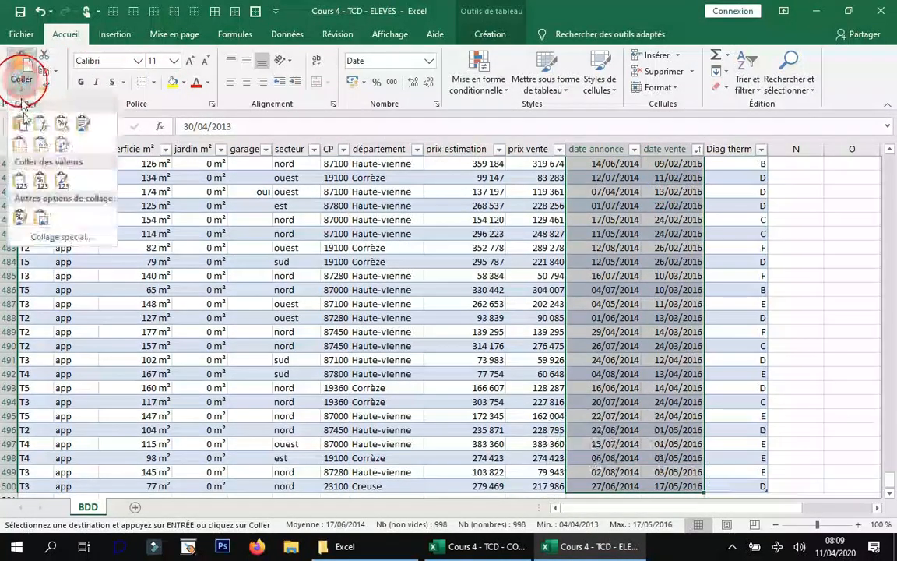
{"action": "left_click", "coordinate": [54, 238]}
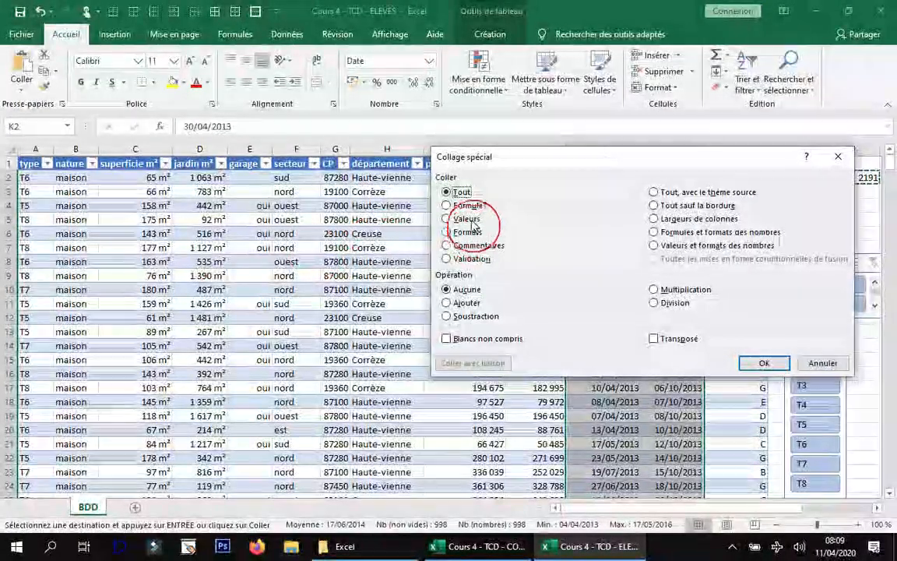
{"action": "left_click", "coordinate": [467, 219]}
{"action": "left_click", "coordinate": [465, 303]}
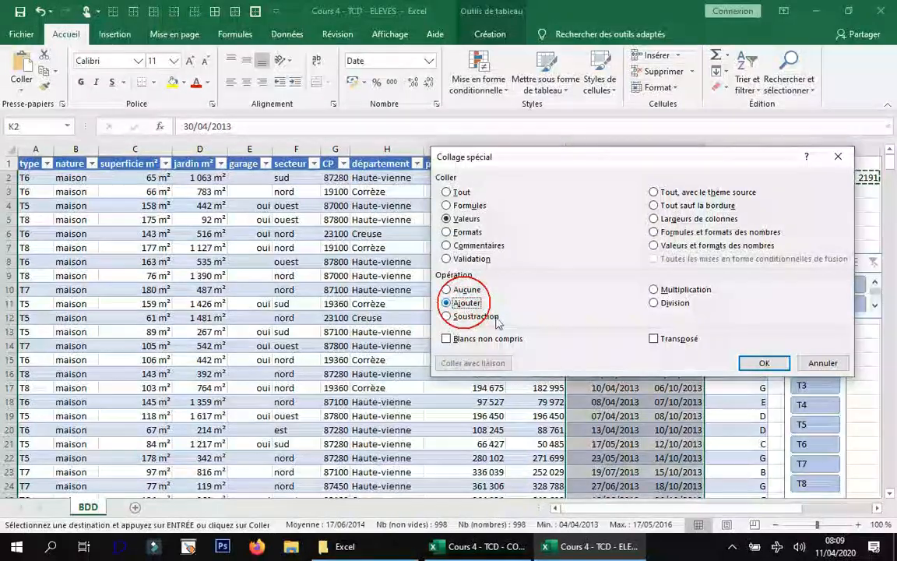
{"action": "left_click", "coordinate": [760, 363]}
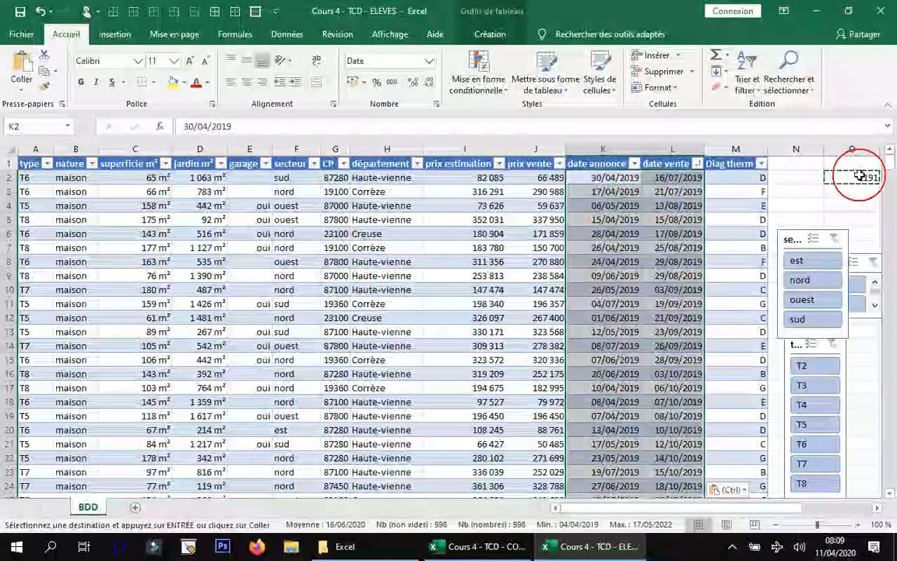
Delete the helper formula in O2 and move the nature slicer back above the secteur slicer.
{"action": "left_click", "coordinate": [860, 176]}
{"action": "key", "text": "Delete"}
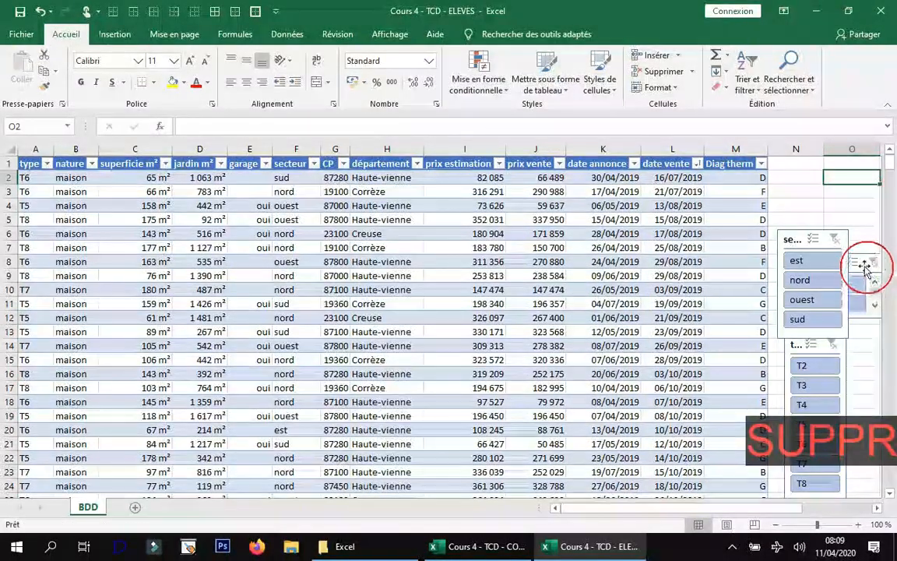
{"action": "left_click", "coordinate": [862, 260]}
{"action": "left_click_drag", "start_coordinate": [862, 261], "coordinate": [839, 177]}
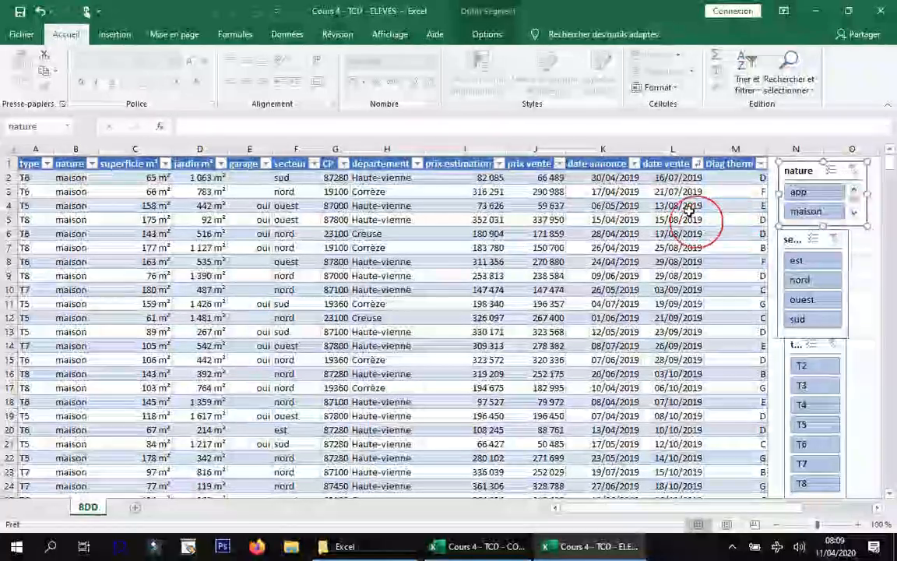
Filter date annonce with the Aujourd'hui chronological filter, and change that filter to Cette semaine.
{"action": "left_click", "coordinate": [687, 208]}
{"action": "scroll", "coordinate": [662, 304], "scroll_direction": "down", "scroll_amount": 5}
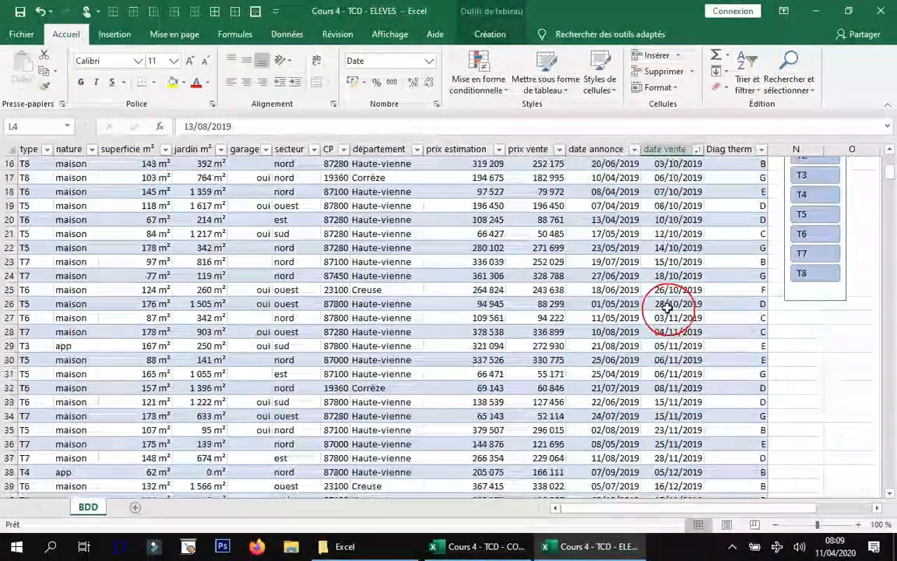
{"action": "scroll", "coordinate": [662, 304], "scroll_direction": "down", "scroll_amount": 12}
{"action": "scroll", "coordinate": [661, 301], "scroll_direction": "up", "scroll_amount": 17}
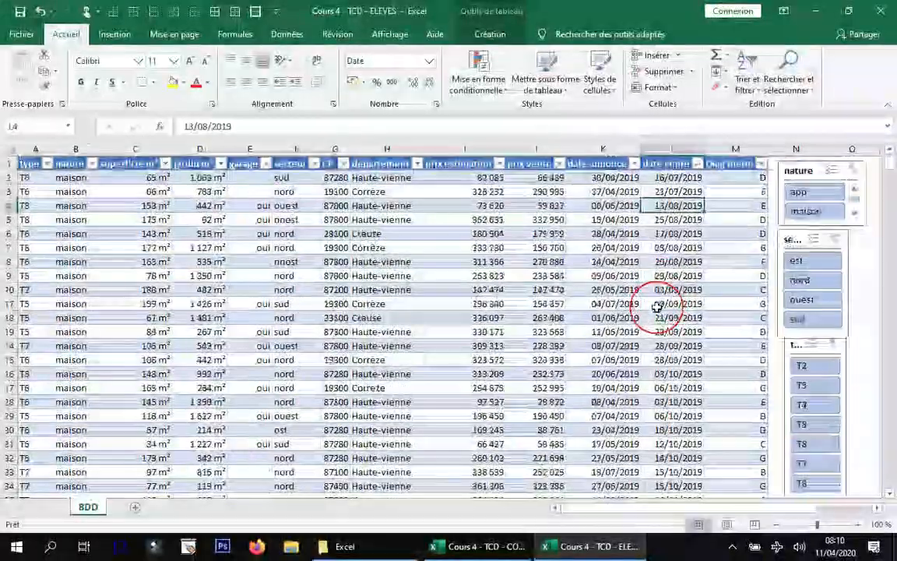
{"action": "left_click", "coordinate": [634, 164]}
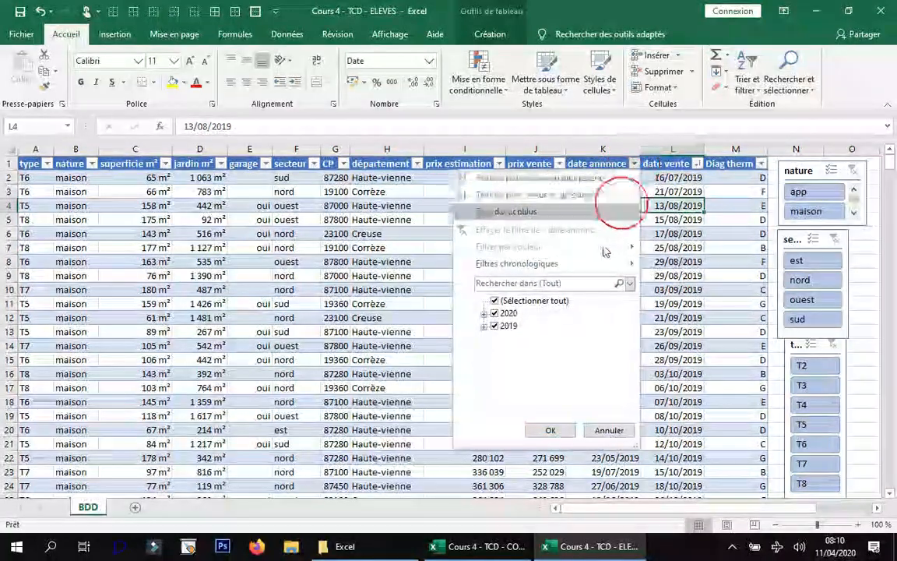
{"action": "mouse_move", "coordinate": [587, 272]}
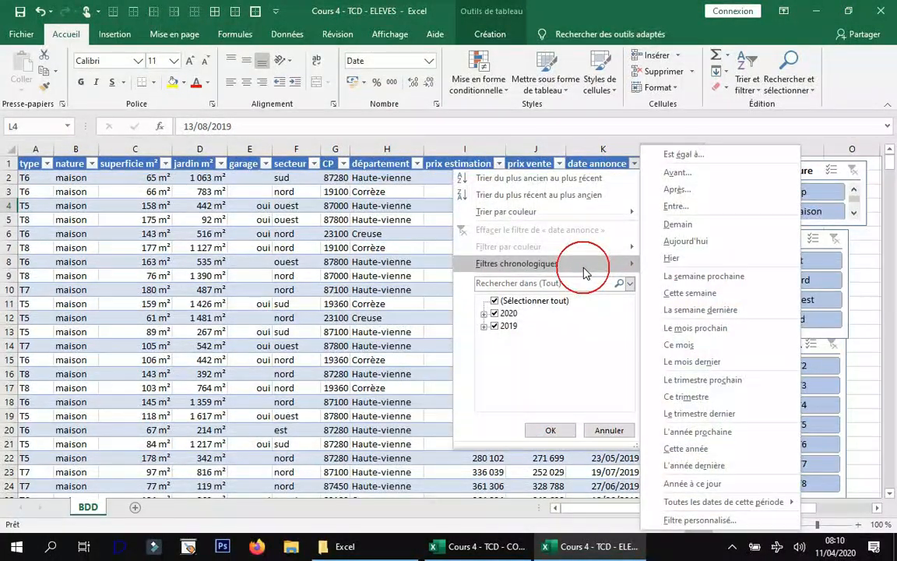
{"action": "left_click", "coordinate": [701, 243]}
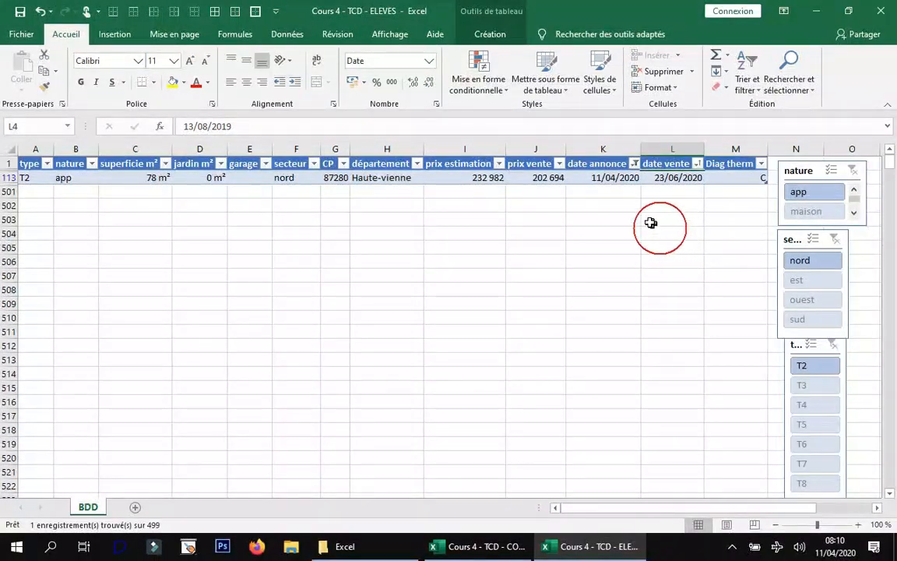
{"action": "left_click", "coordinate": [632, 163]}
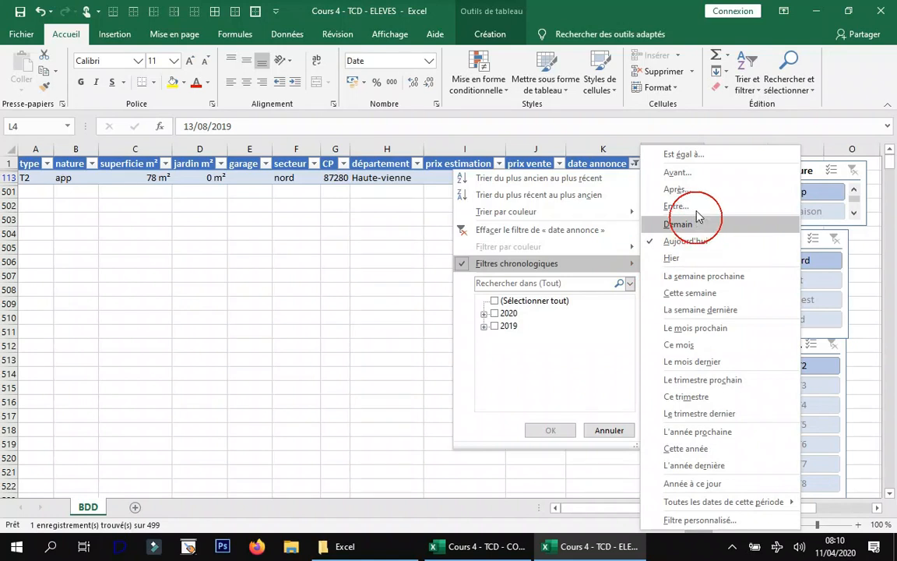
{"action": "left_click", "coordinate": [690, 292]}
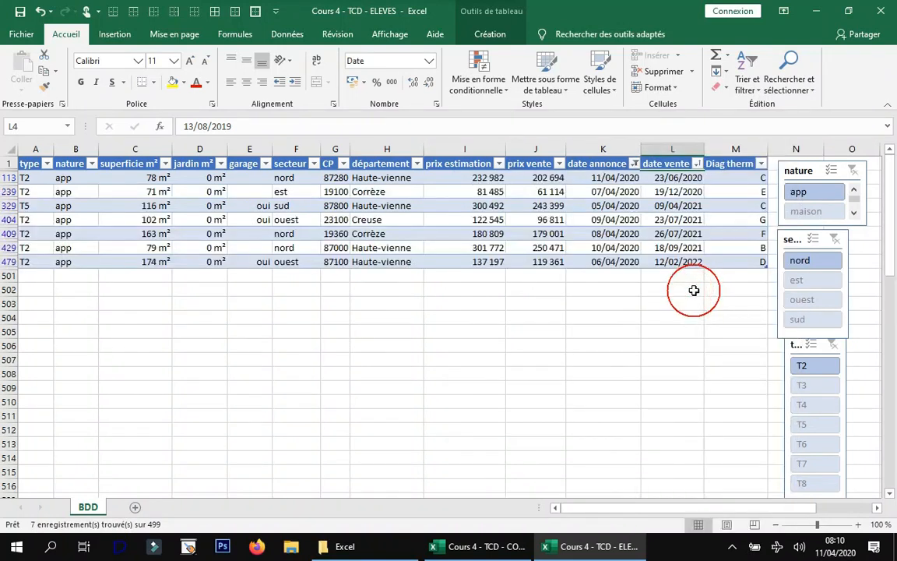
{"action": "left_click", "coordinate": [633, 164]}
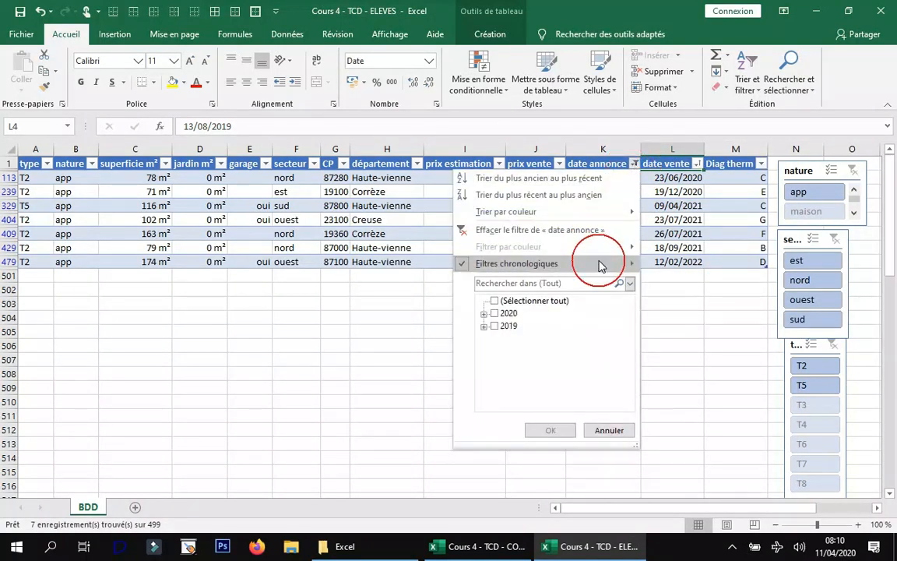
{"action": "mouse_move", "coordinate": [596, 262]}
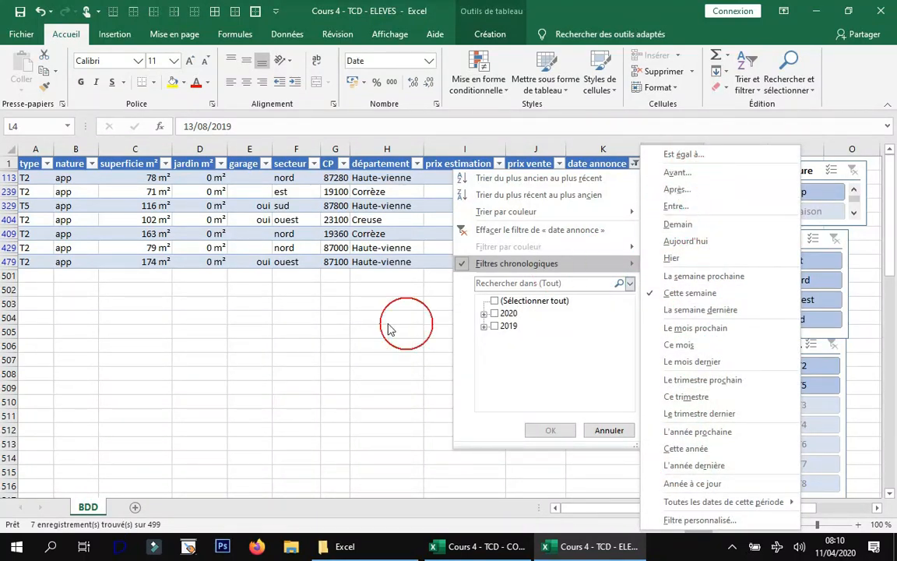
{"action": "left_click", "coordinate": [361, 327]}
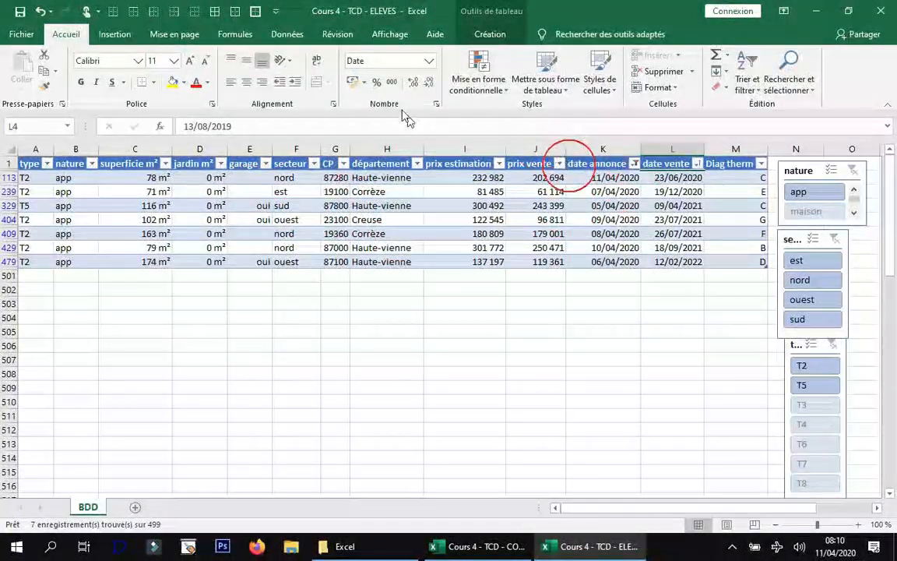
Clear all filters and sorting from the table and delete the nature slicer.
{"action": "left_click", "coordinate": [299, 35]}
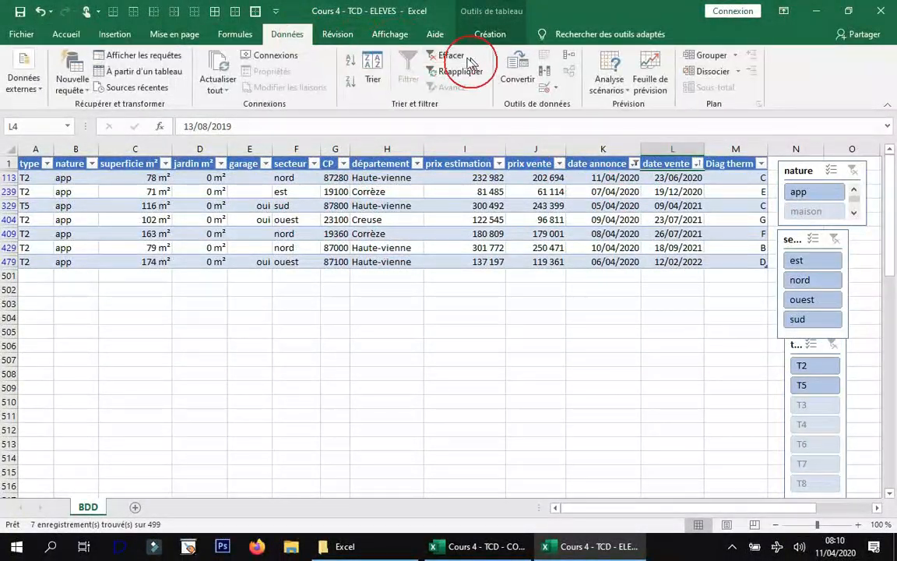
{"action": "left_click", "coordinate": [456, 57]}
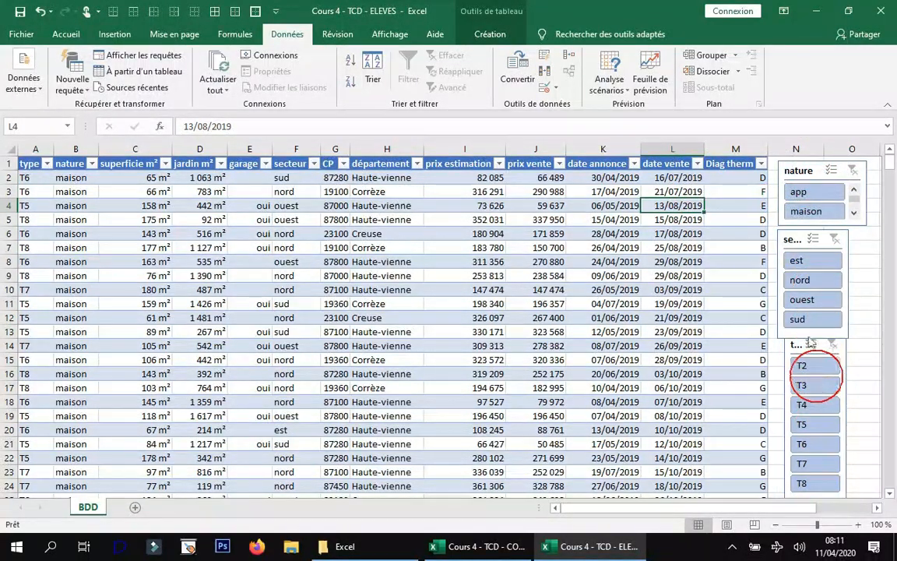
{"action": "left_click", "coordinate": [802, 164]}
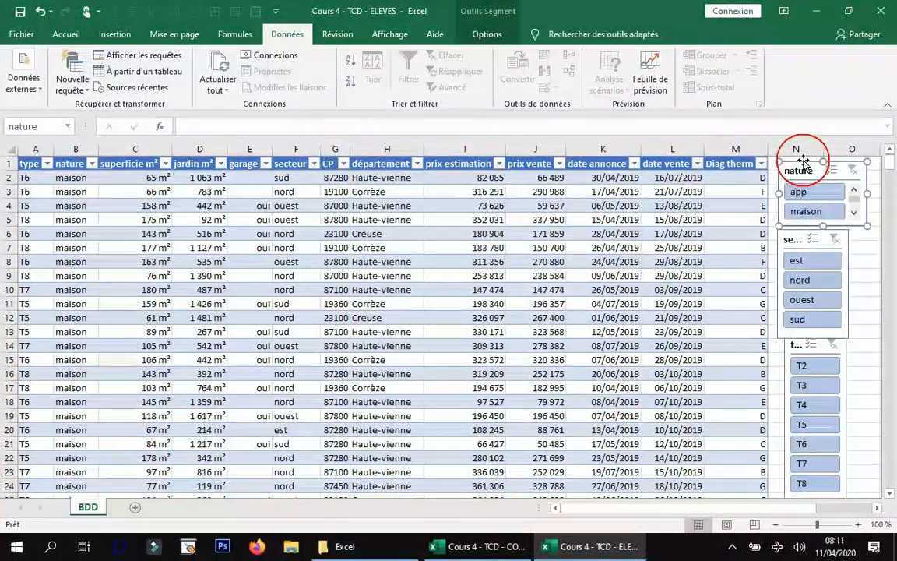
{"action": "key", "text": "Delete"}
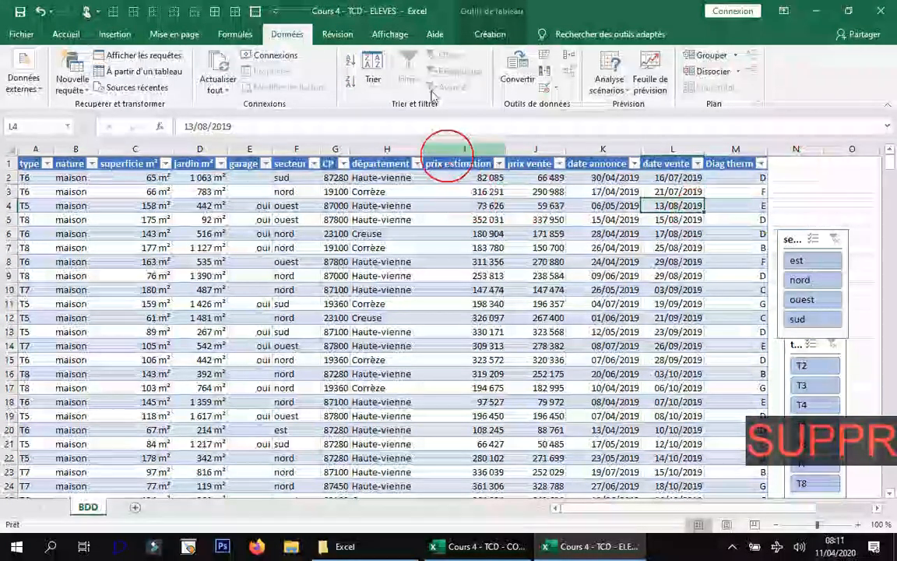
Insert a slicer for the Diag therm column and move it over the date columns near the secteur slicer.
{"action": "left_click", "coordinate": [486, 34]}
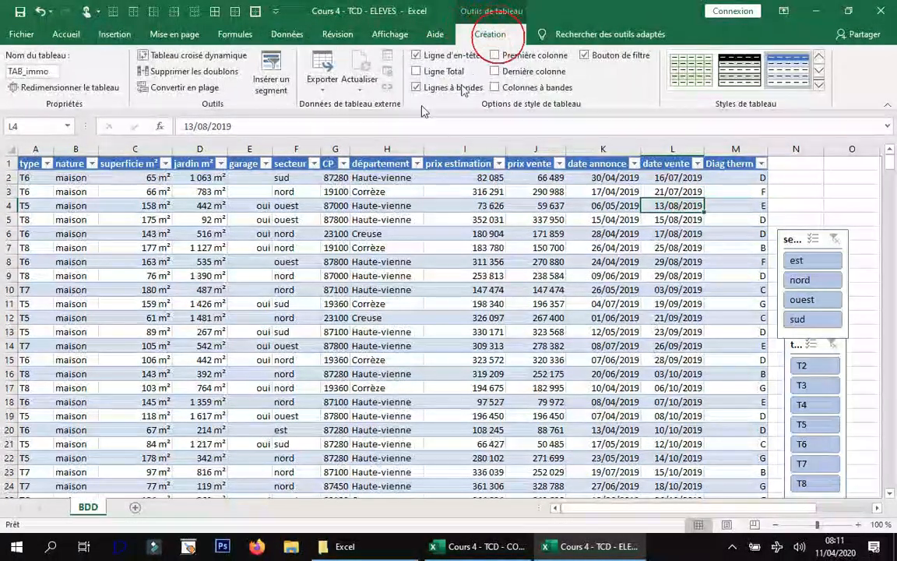
{"action": "left_click", "coordinate": [270, 81]}
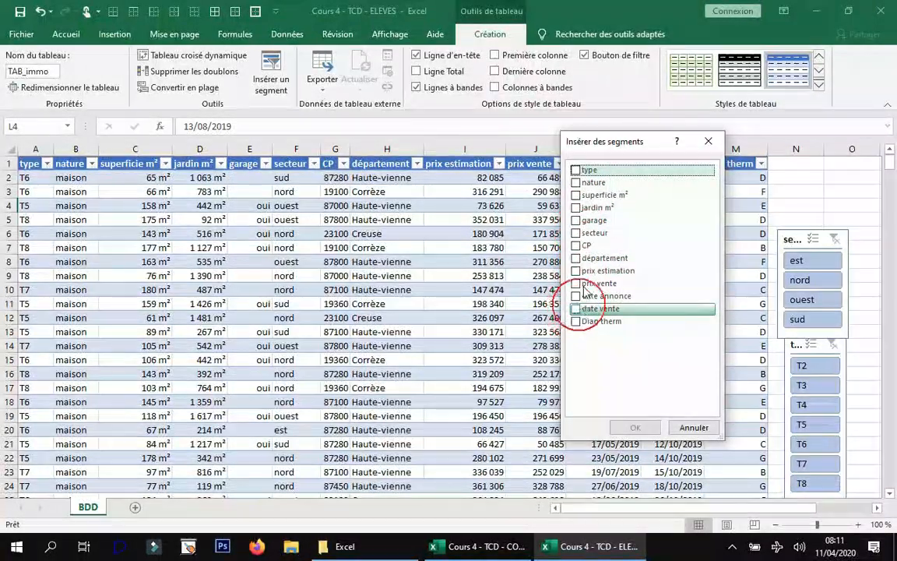
{"action": "left_click", "coordinate": [623, 322]}
{"action": "left_click", "coordinate": [635, 427]}
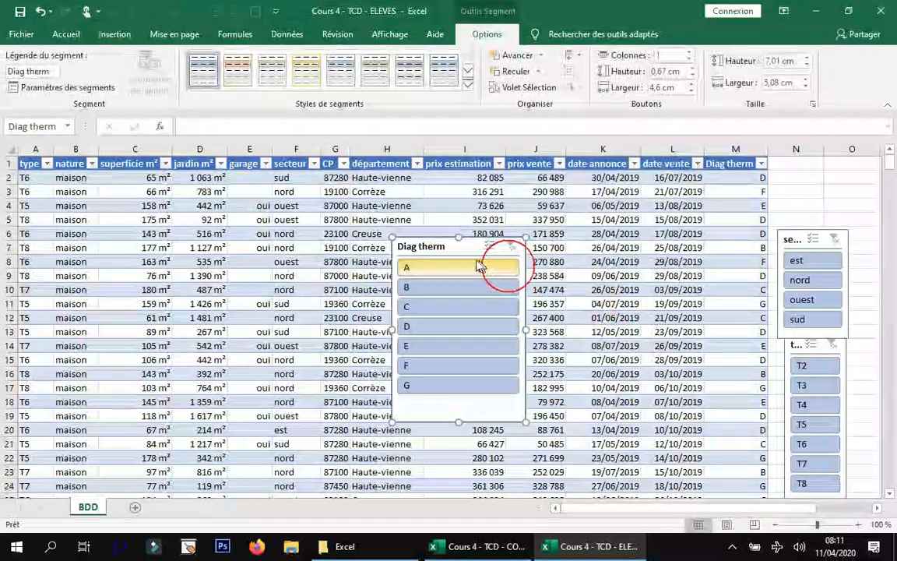
{"action": "left_click_drag", "start_coordinate": [437, 247], "coordinate": [566, 244]}
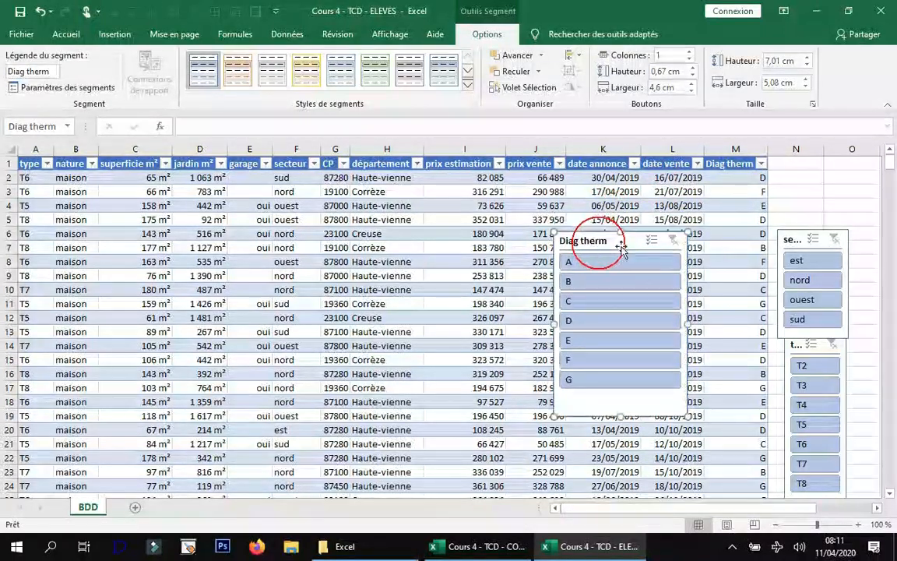
Insert an empty row above the table's header row and increase its height to make room for a slicer.
{"action": "left_click", "coordinate": [11, 163]}
{"action": "right_click", "coordinate": [10, 163]}
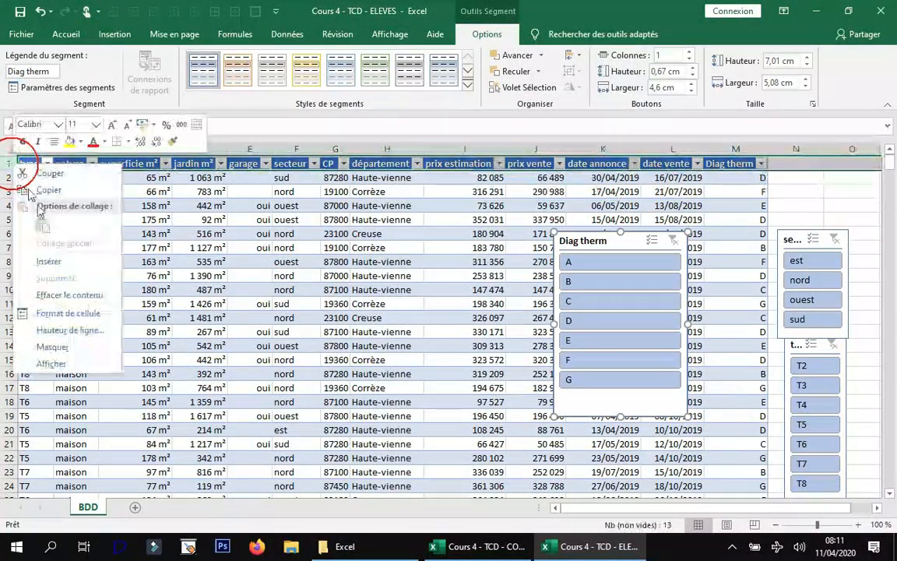
{"action": "left_click", "coordinate": [66, 261]}
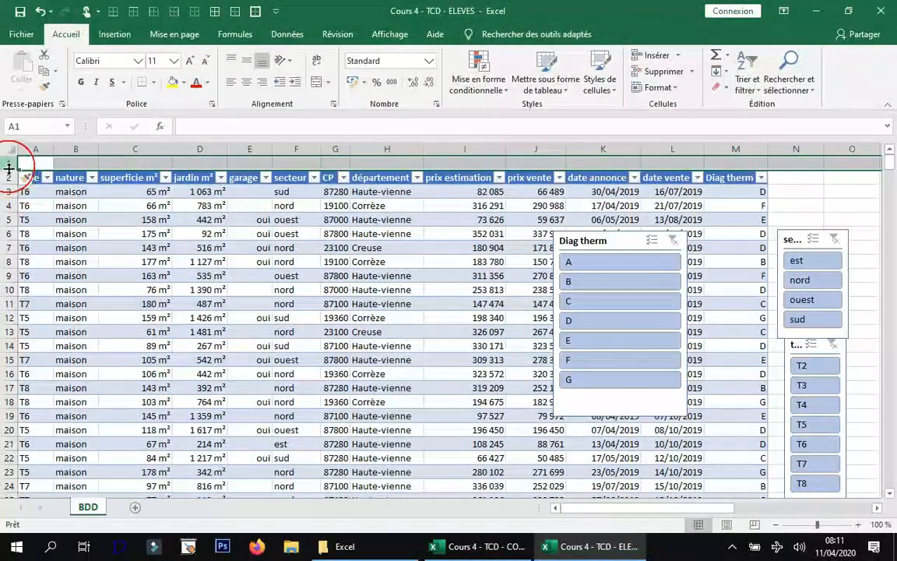
{"action": "left_click_drag", "start_coordinate": [9, 170], "coordinate": [9, 193]}
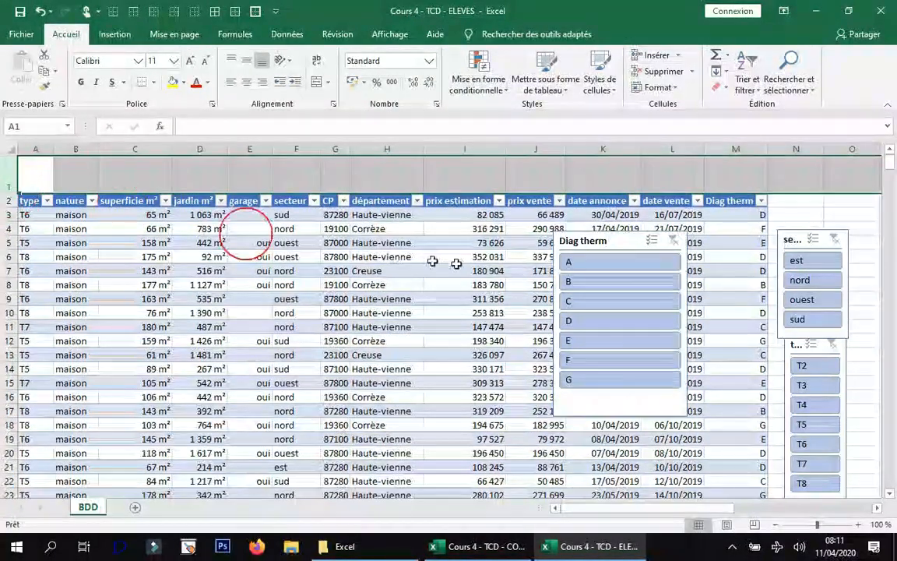
Move the Diag therm slicer over columns F to H and arrange its buttons in 7 columns.
{"action": "left_click_drag", "start_coordinate": [559, 246], "coordinate": [272, 246]}
{"action": "left_click", "coordinate": [486, 36]}
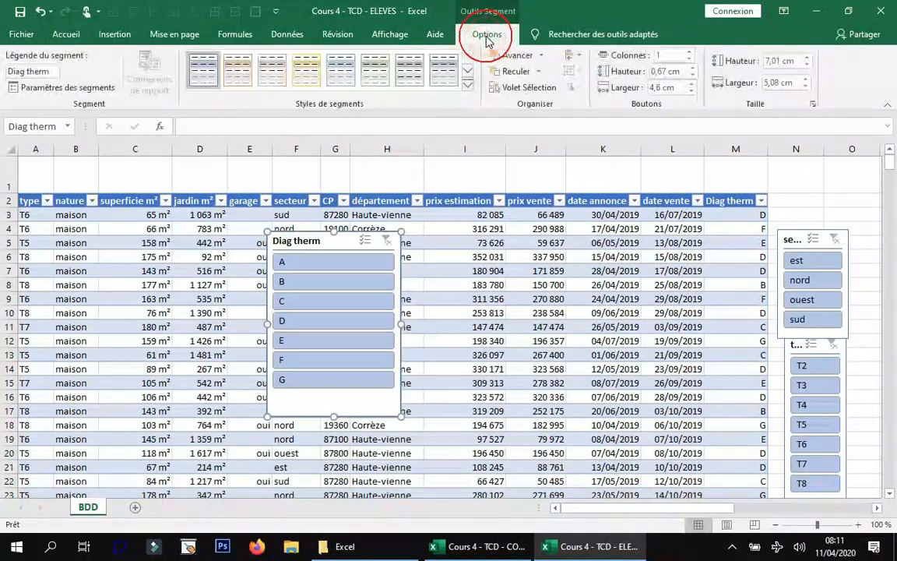
{"action": "left_click", "coordinate": [689, 52]}
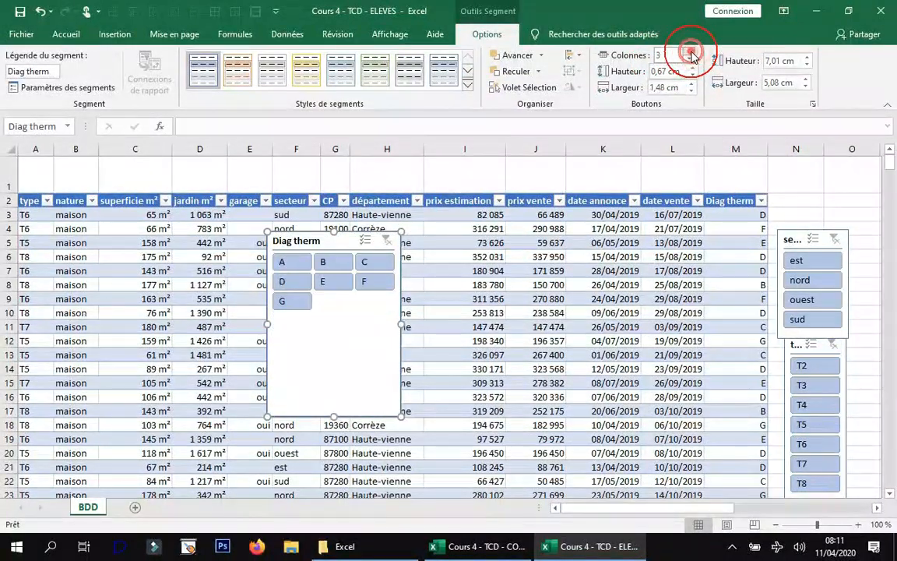
{"action": "left_click", "coordinate": [691, 52]}
{"action": "left_click", "coordinate": [691, 52]}
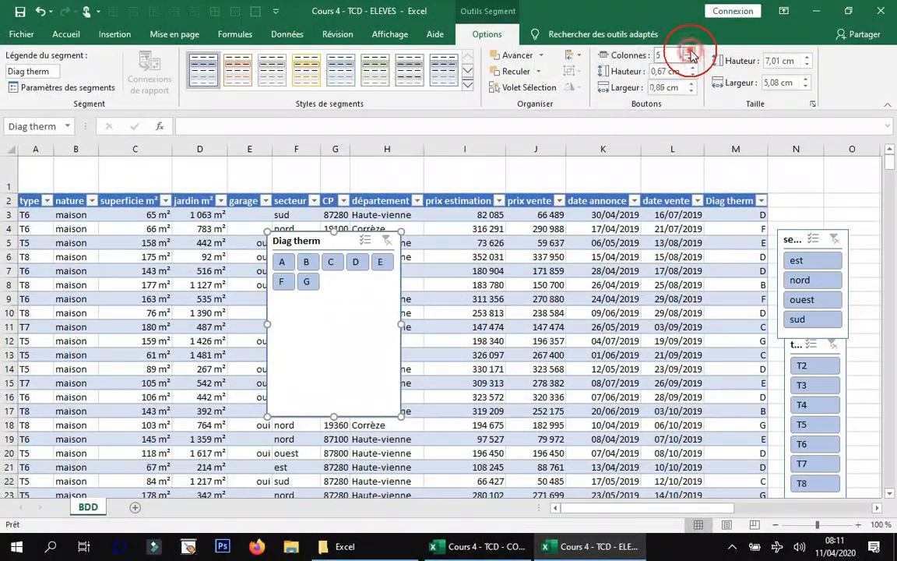
{"action": "left_click", "coordinate": [691, 52]}
Resize the Diag therm slicer to about 1.88 cm high and 11.22 cm wide.
{"action": "left_click_drag", "start_coordinate": [403, 324], "coordinate": [650, 322]}
{"action": "left_click_drag", "start_coordinate": [460, 373], "coordinate": [458, 281]}
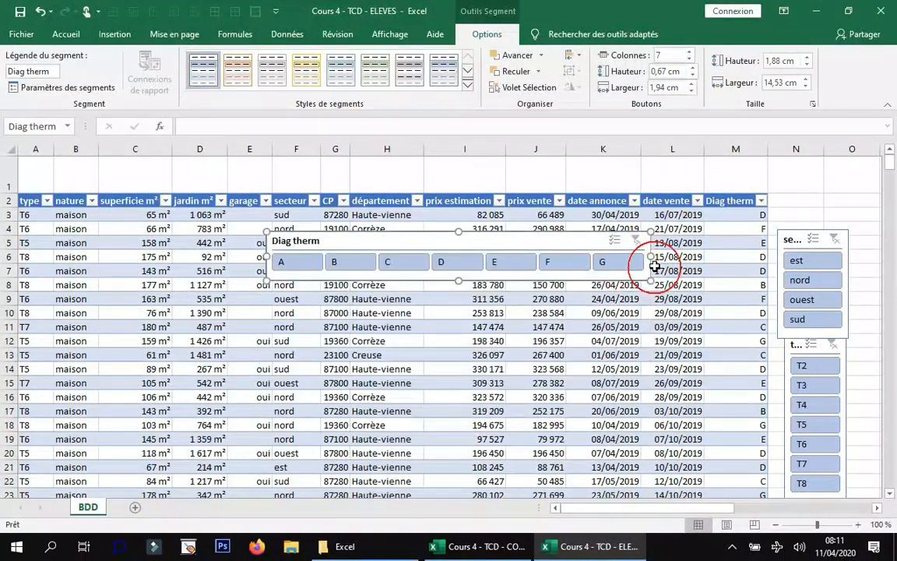
{"action": "left_click_drag", "start_coordinate": [650, 257], "coordinate": [564, 257]}
Make row 1 taller and place the Diag therm slicer in it, above the type to secteur columns.
{"action": "left_click_drag", "start_coordinate": [444, 241], "coordinate": [179, 206]}
{"action": "left_click_drag", "start_coordinate": [9, 193], "coordinate": [10, 208]}
{"action": "left_click_drag", "start_coordinate": [201, 245], "coordinate": [80, 165]}
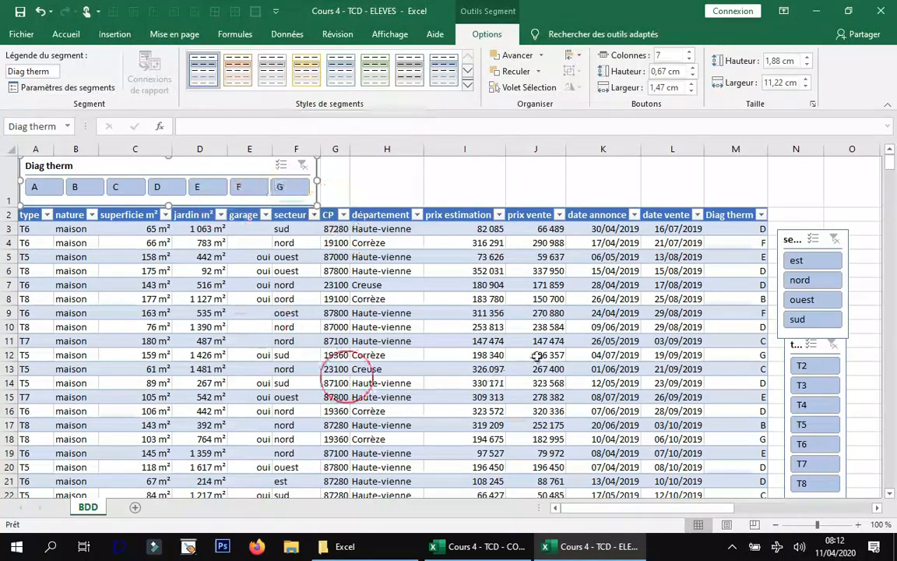
Apply the light yellow style to the Diag therm slicer and a gold-header style with pale yellow banded rows to TAB_immo.
{"action": "left_click", "coordinate": [304, 69]}
{"action": "left_click", "coordinate": [389, 324]}
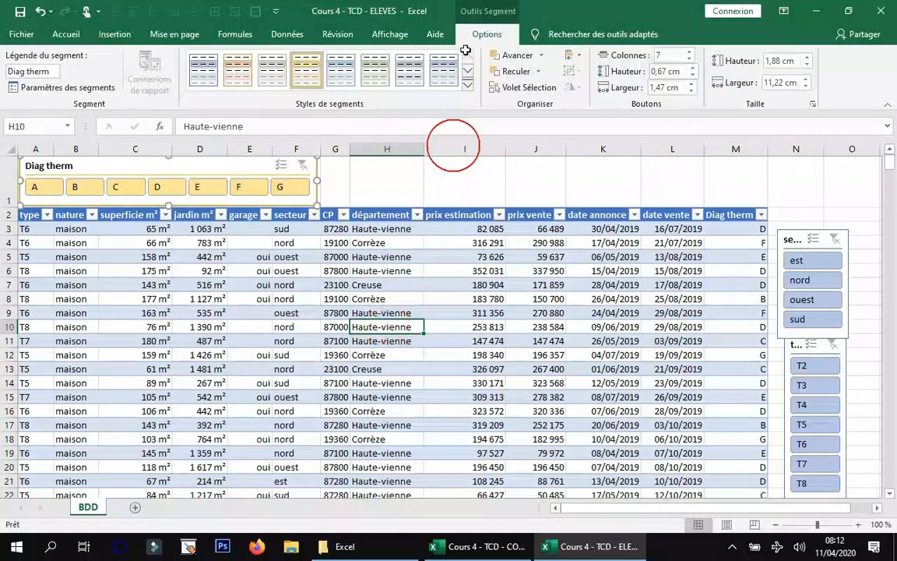
{"action": "left_click", "coordinate": [490, 35]}
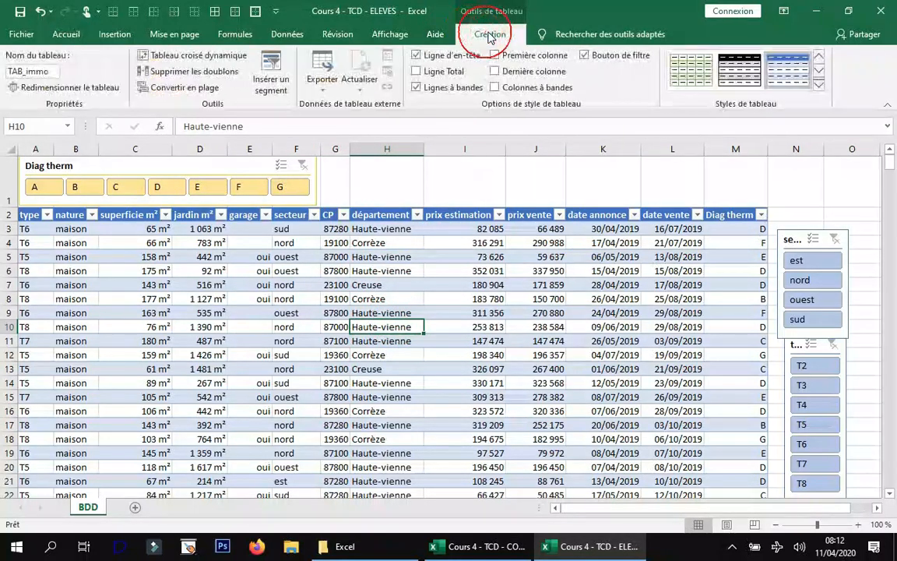
{"action": "left_click", "coordinate": [817, 81]}
{"action": "left_click", "coordinate": [808, 117]}
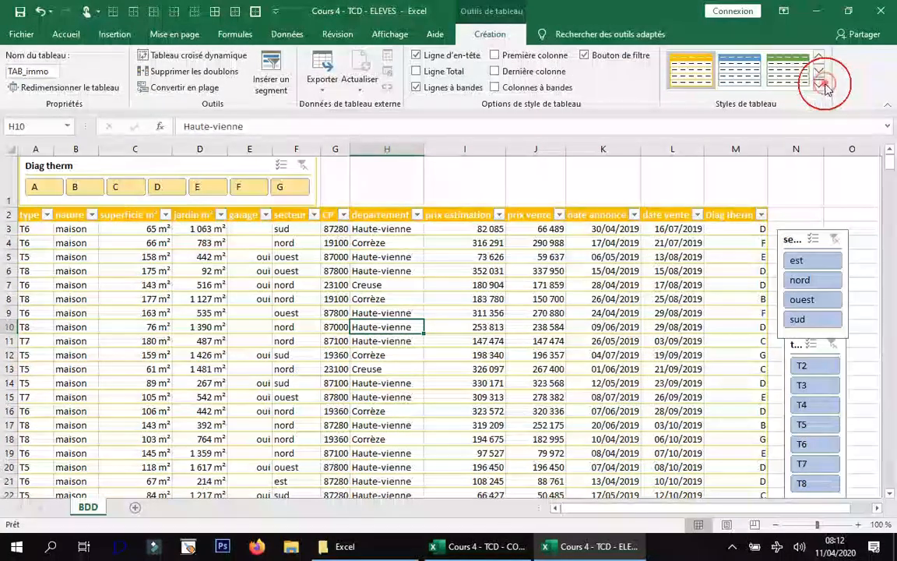
{"action": "left_click", "coordinate": [819, 81]}
{"action": "left_click", "coordinate": [769, 253]}
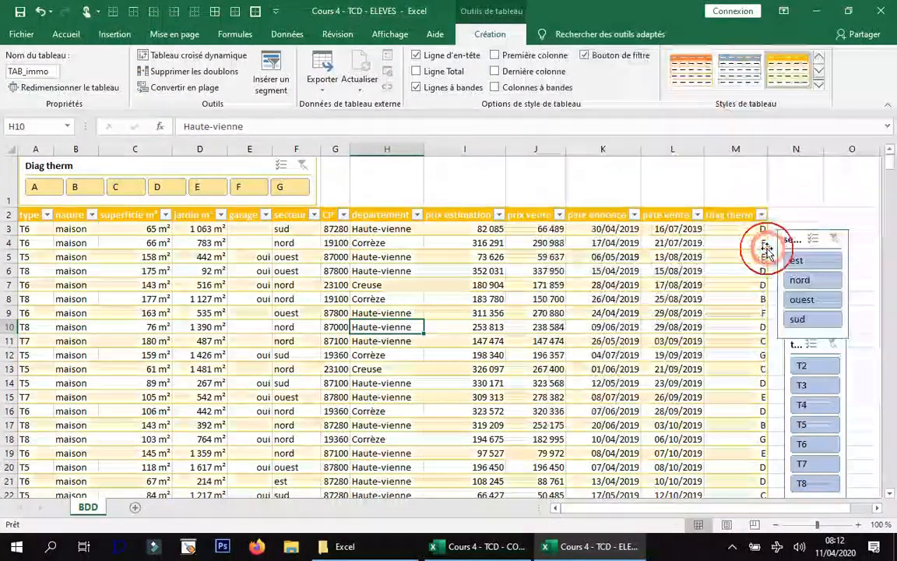
Apply the same light yellow slicer style to the secteur and type slicers.
{"action": "left_click", "coordinate": [792, 243]}
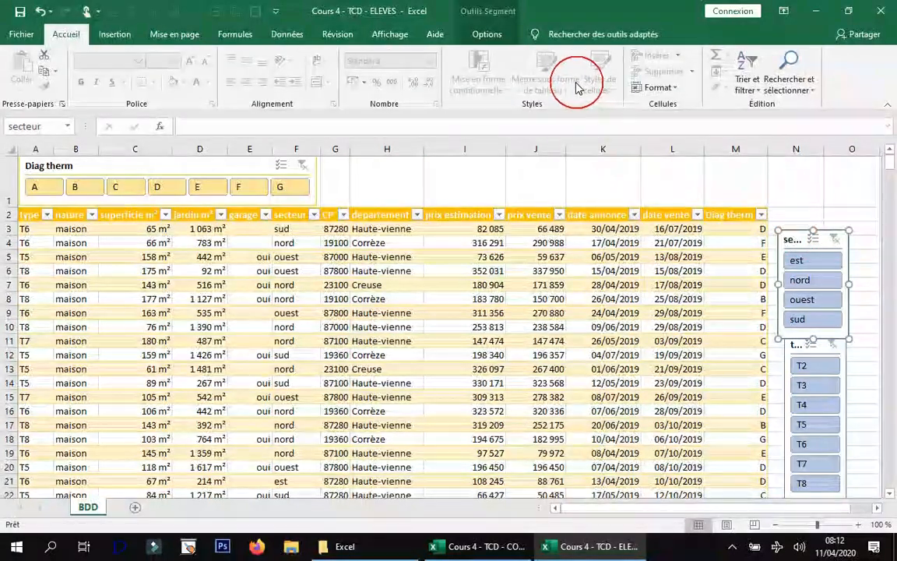
{"action": "left_click", "coordinate": [484, 35]}
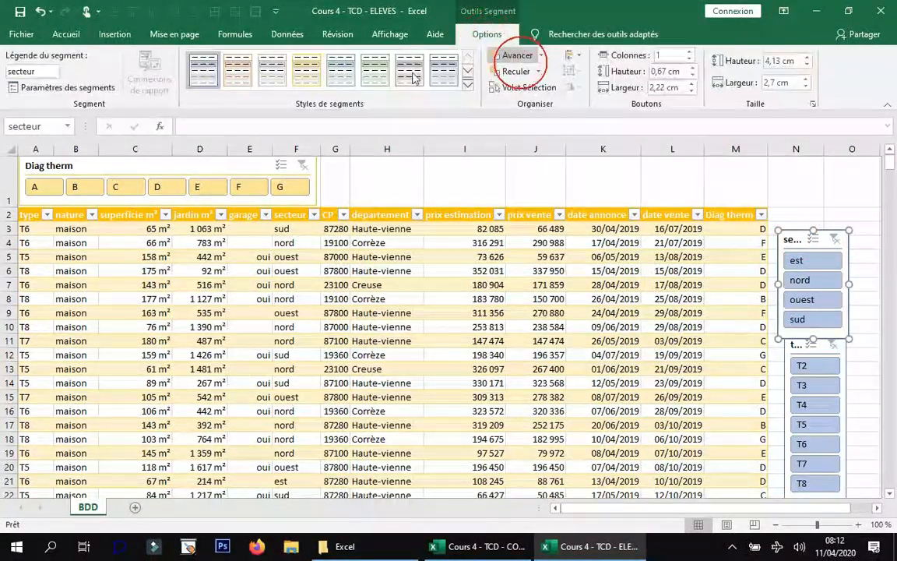
{"action": "left_click", "coordinate": [306, 70]}
{"action": "left_click", "coordinate": [793, 348]}
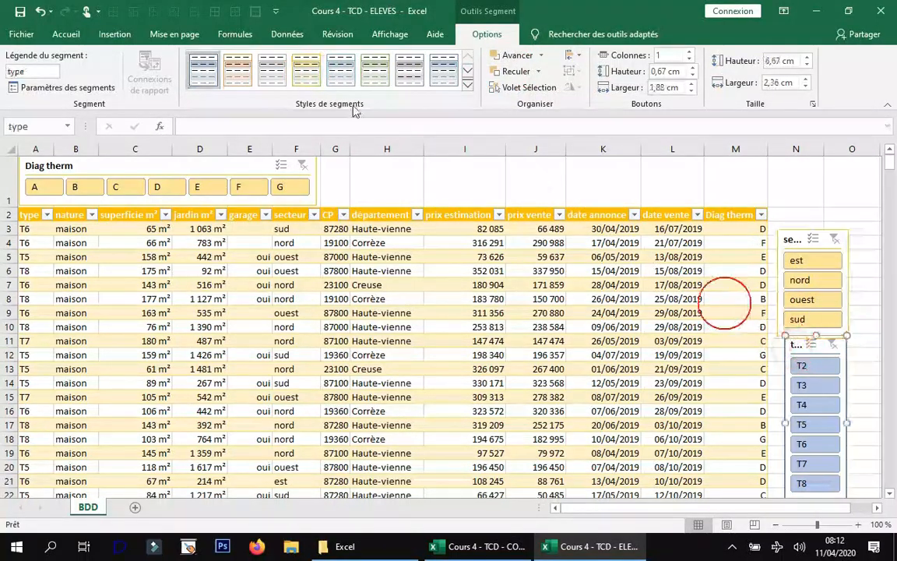
{"action": "left_click", "coordinate": [303, 70]}
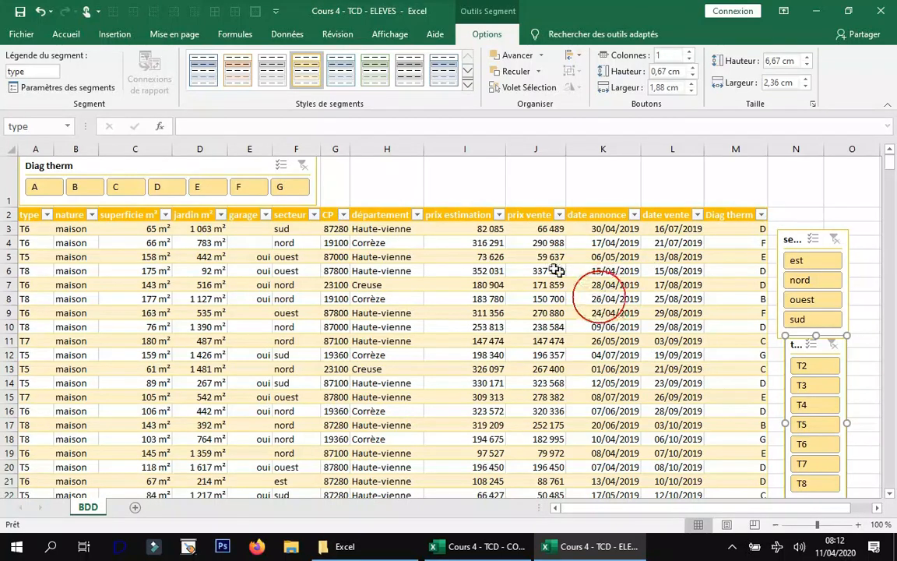
{"action": "left_click", "coordinate": [554, 270]}
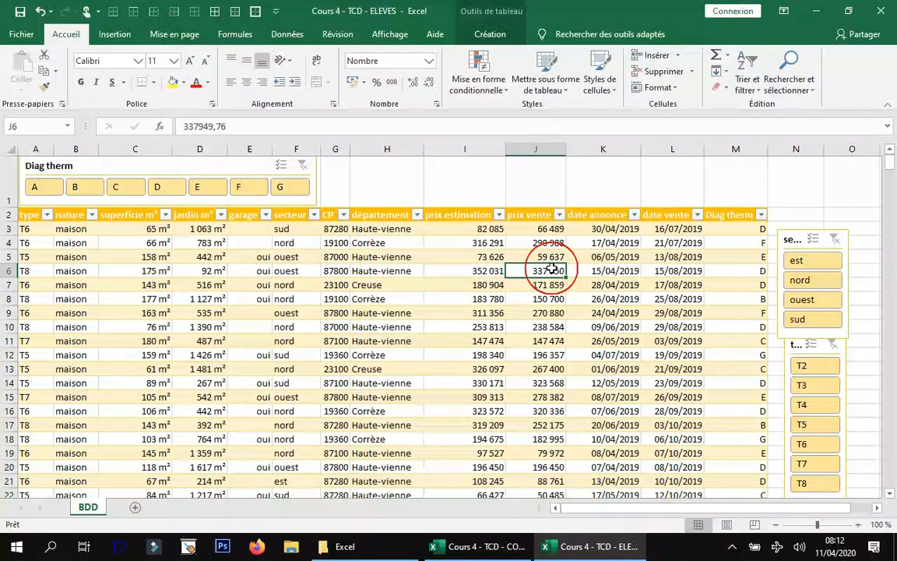